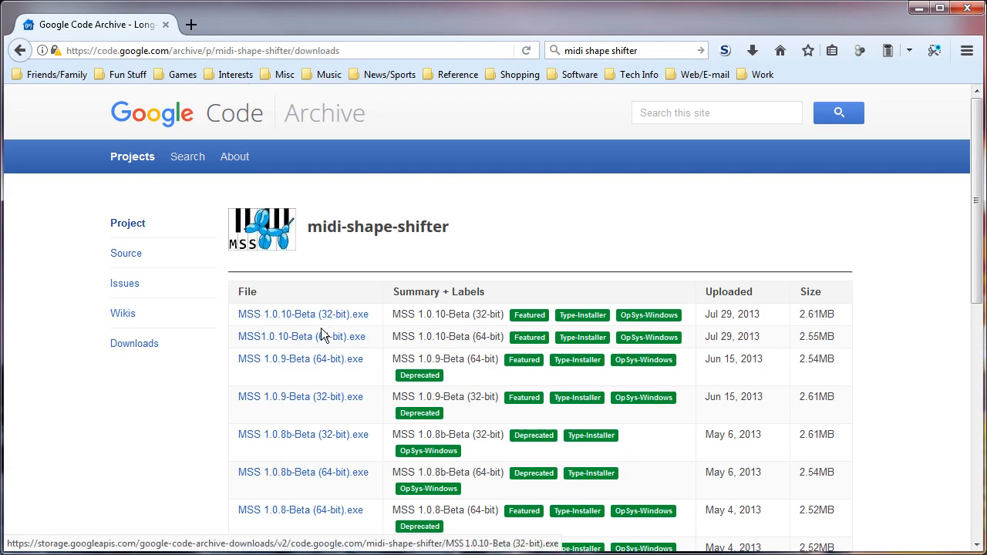
- Download the 64-bit MSS 1.0.10-Beta installer from the midi-shape-shifter downloads list
{"action": "left_click", "coordinate": [319, 337]}
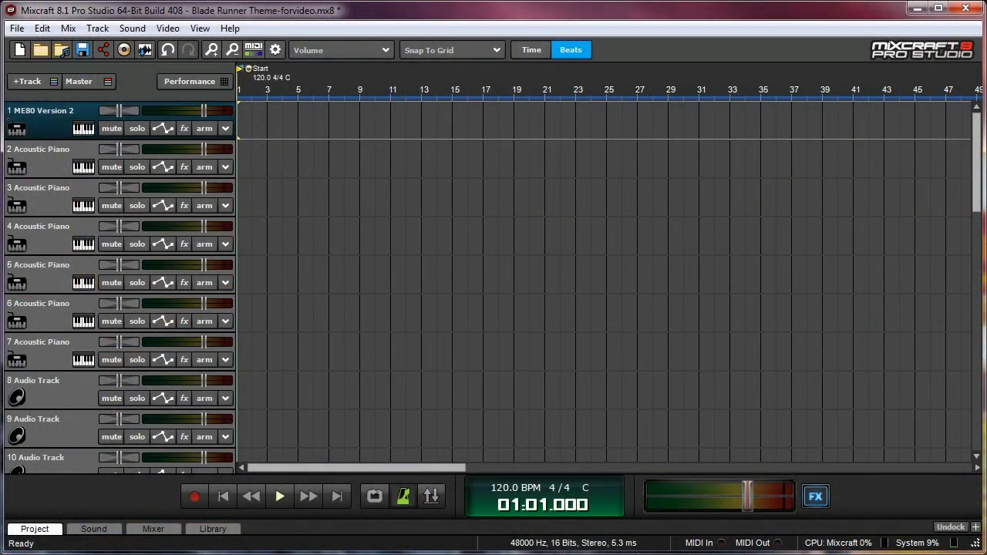
- Add MidiShapeShifter to the instruments of track 1 and move it above ME80 Version 2 in the chain
{"action": "left_click", "coordinate": [83, 128]}
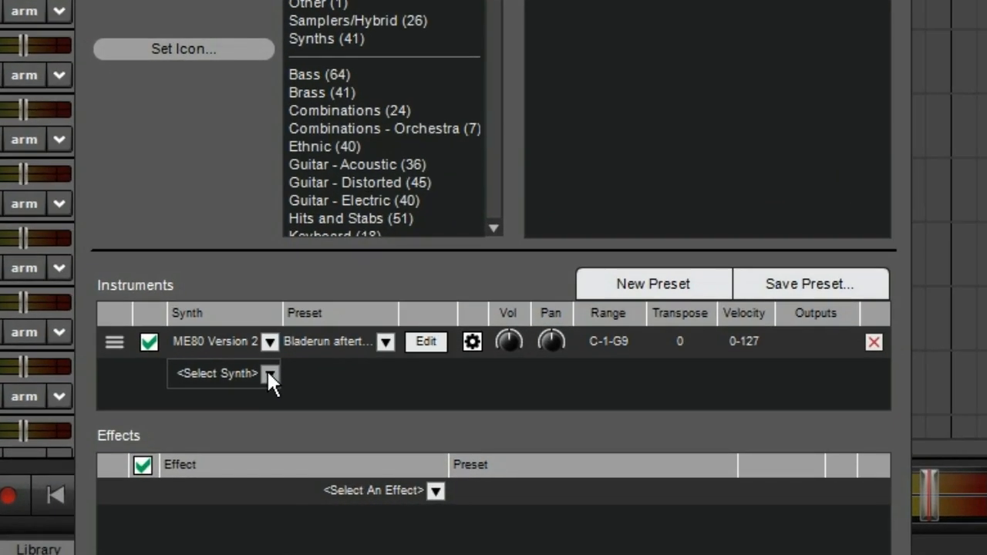
{"action": "left_click", "coordinate": [268, 373]}
{"action": "type", "text": "m"}
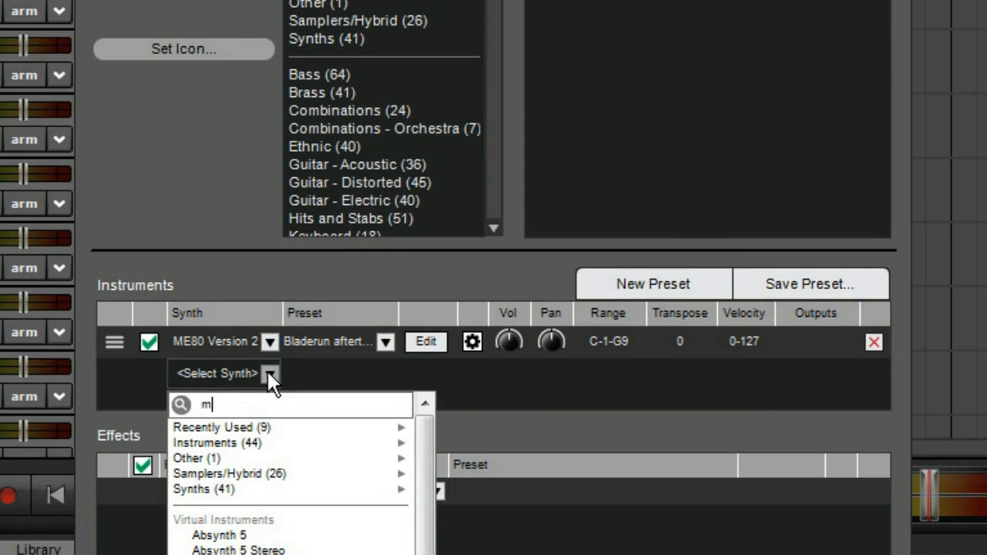
{"action": "type", "text": "idi"}
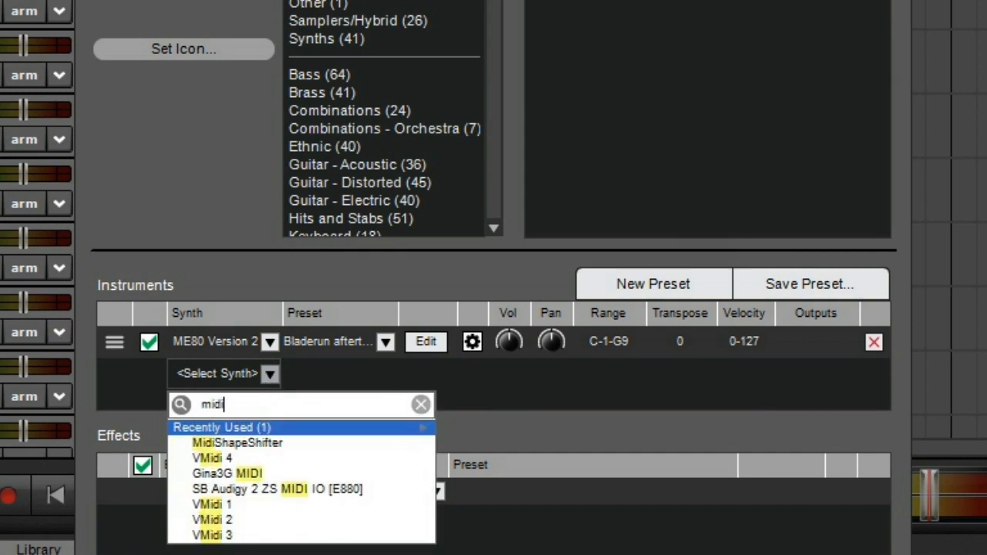
{"action": "left_click", "coordinate": [261, 440]}
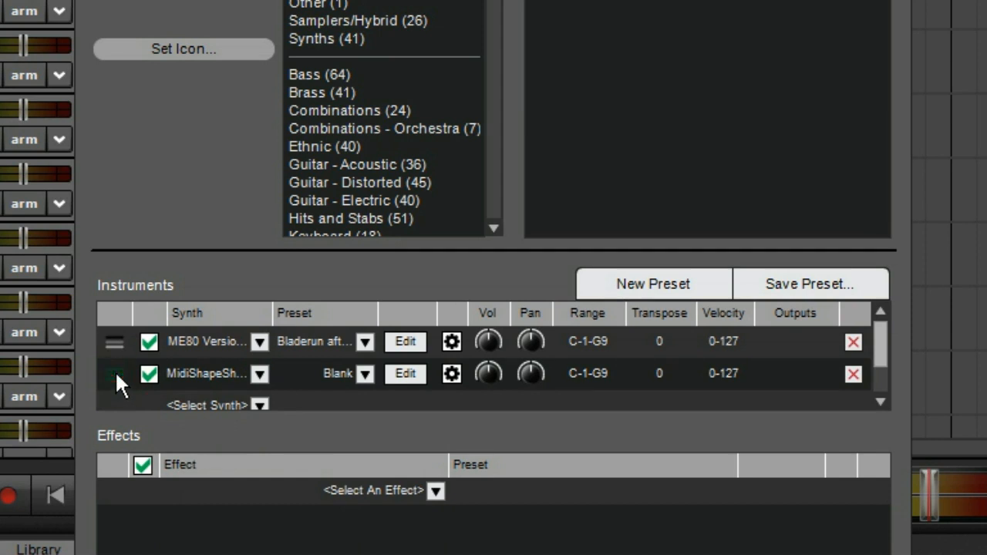
{"action": "left_click_drag", "start_coordinate": [117, 378], "coordinate": [119, 342]}
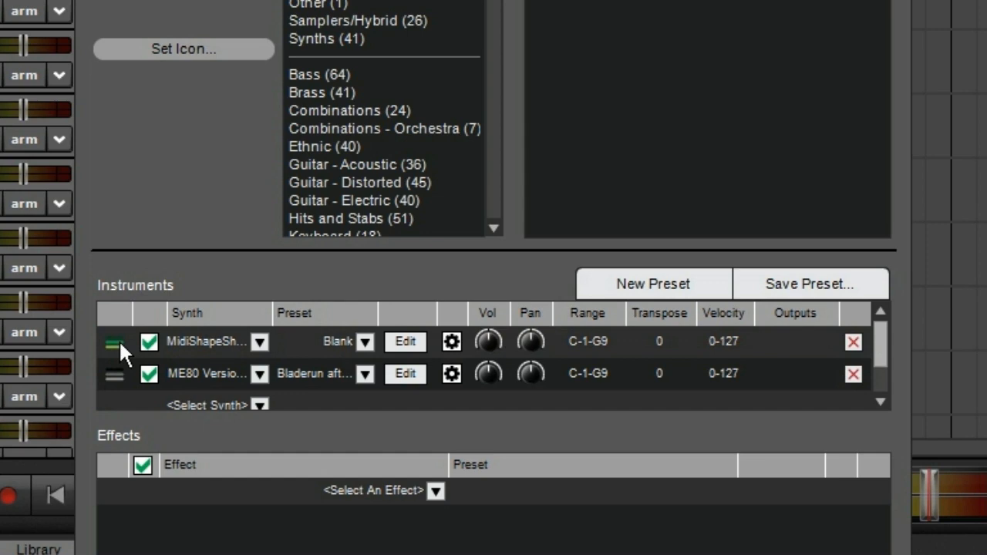
- Create a mapping in MidiShapeShifter with CC as the input message type, channel range 1 and param range 1
{"action": "left_click", "coordinate": [401, 339]}
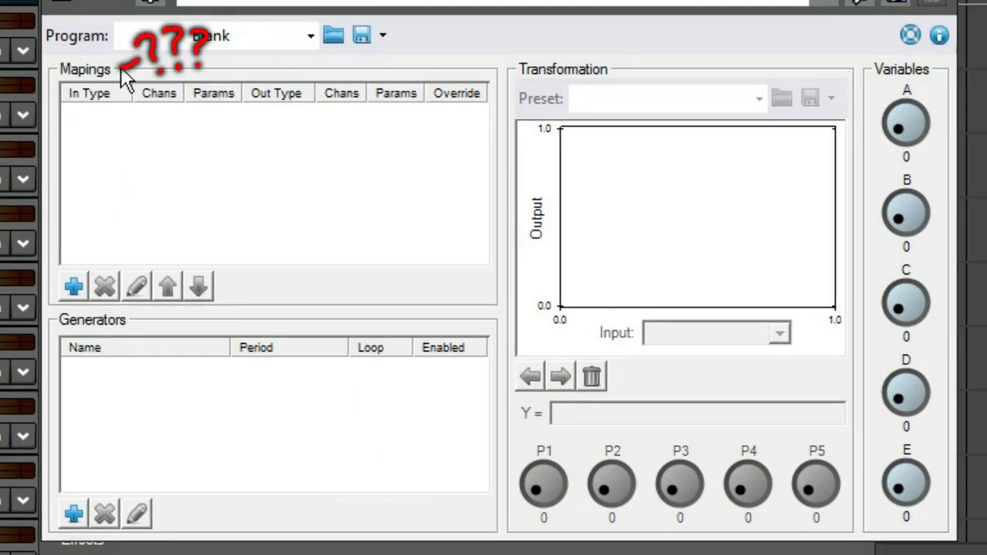
{"action": "left_click", "coordinate": [75, 286]}
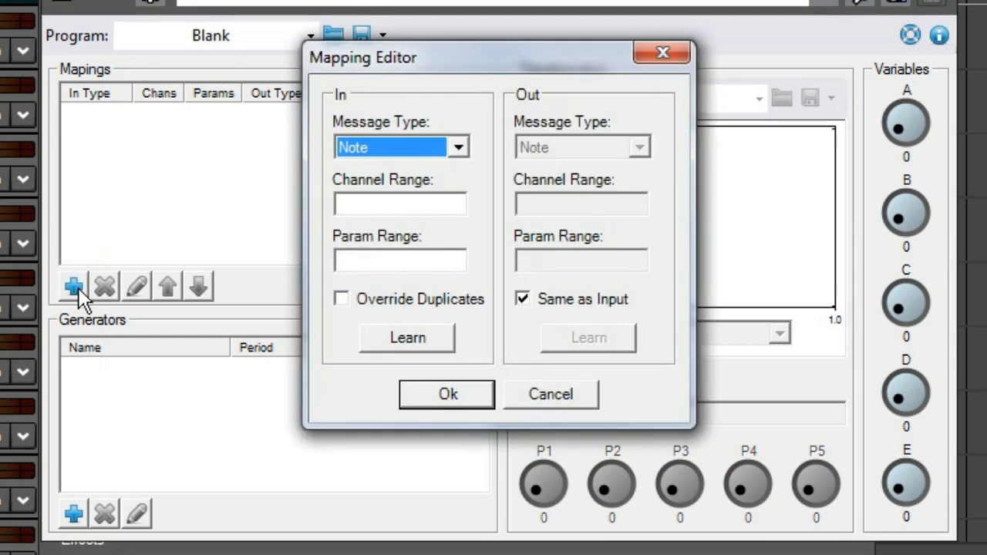
{"action": "left_click", "coordinate": [406, 151]}
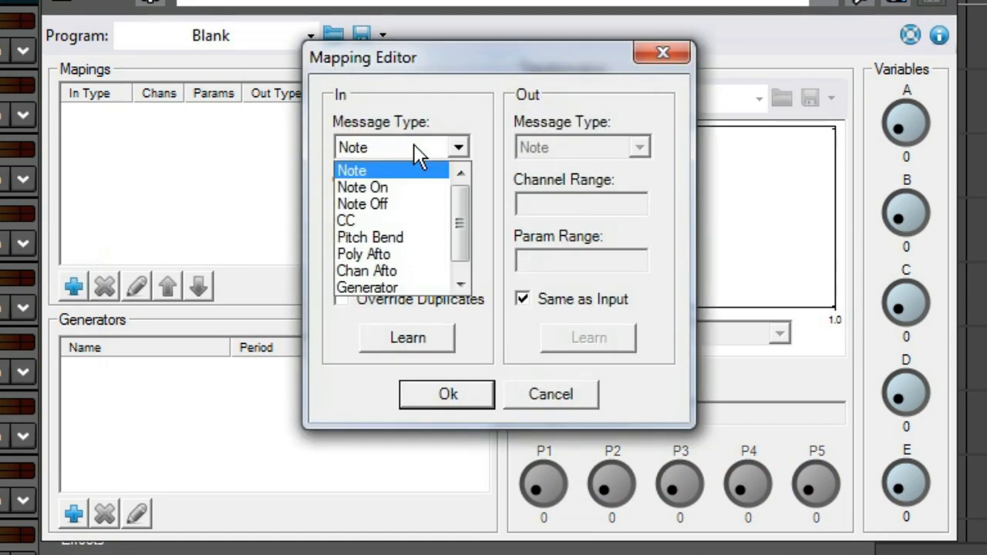
{"action": "left_click", "coordinate": [378, 220]}
{"action": "left_click", "coordinate": [380, 207]}
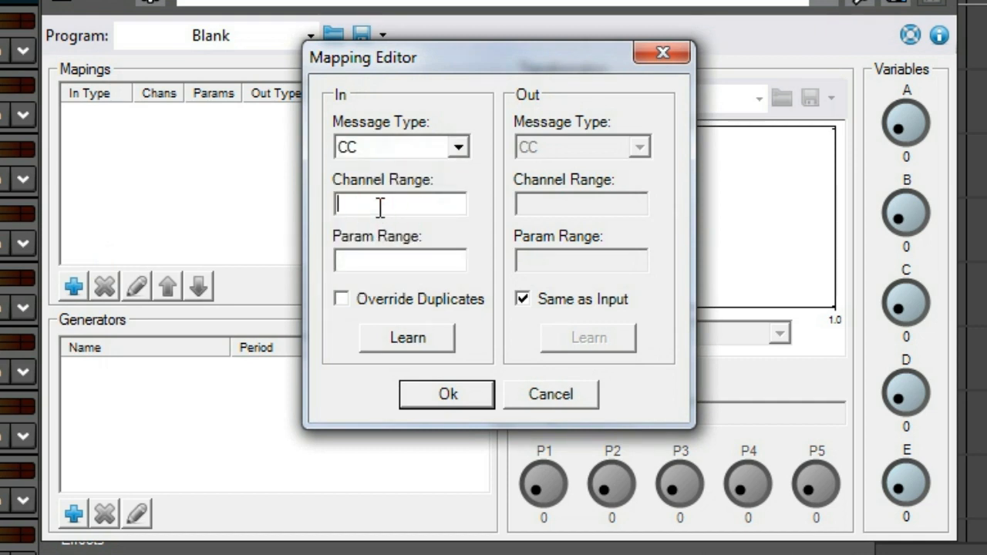
{"action": "type", "text": "1"}
{"action": "left_click", "coordinate": [373, 260]}
{"action": "type", "text": "1"}
- Make the mapping's output independent of its input, set the output param range to 2 and accept the mapping
{"action": "left_click", "coordinate": [524, 298]}
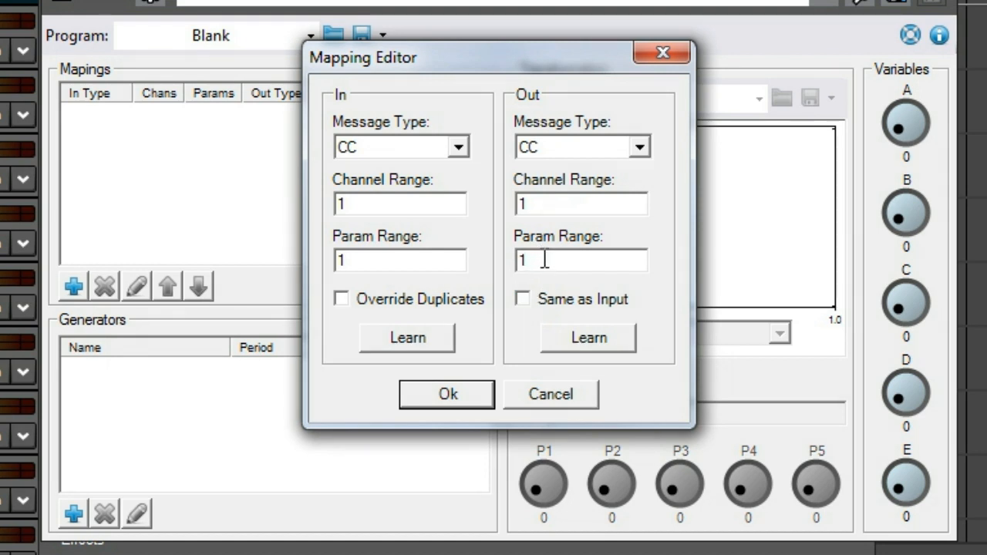
{"action": "left_click", "coordinate": [544, 261]}
{"action": "key", "text": "BackSpace"}
{"action": "type", "text": "2"}
{"action": "left_click", "coordinate": [463, 395]}
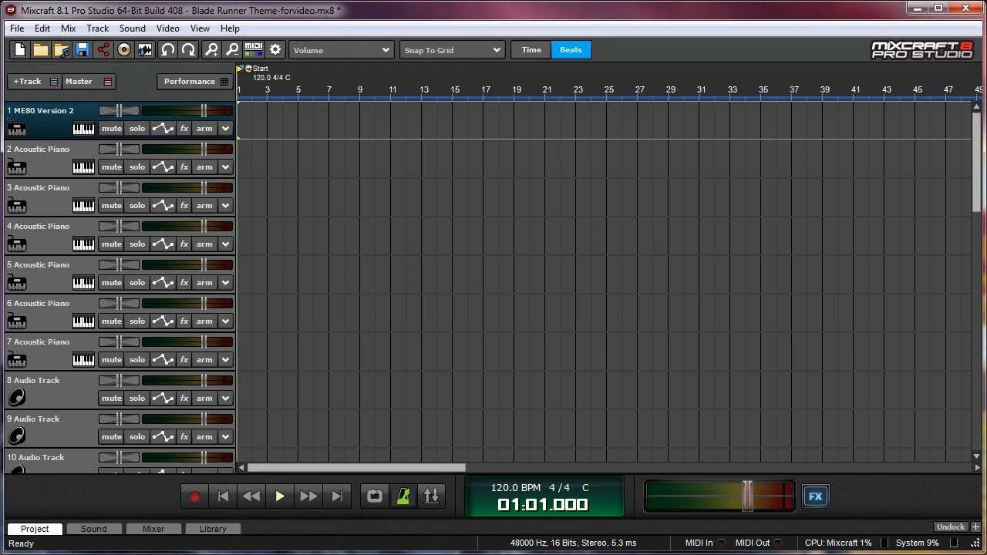
- Import Main Titles - from "Blade Runner".flac from the Downloads folder onto track 8 at measure 1
{"action": "key", "text": "alt+Tab"}
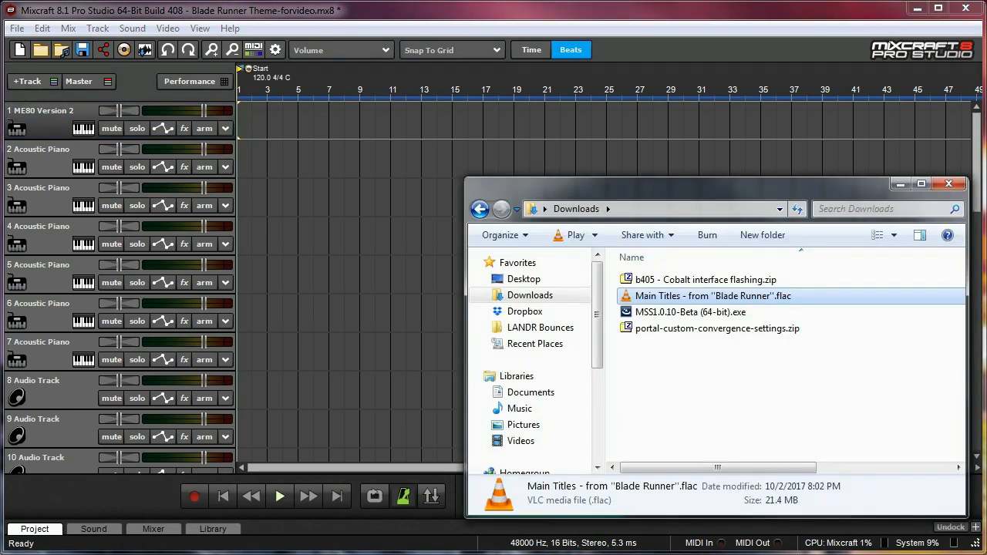
{"action": "left_click_drag", "start_coordinate": [662, 301], "coordinate": [239, 394]}
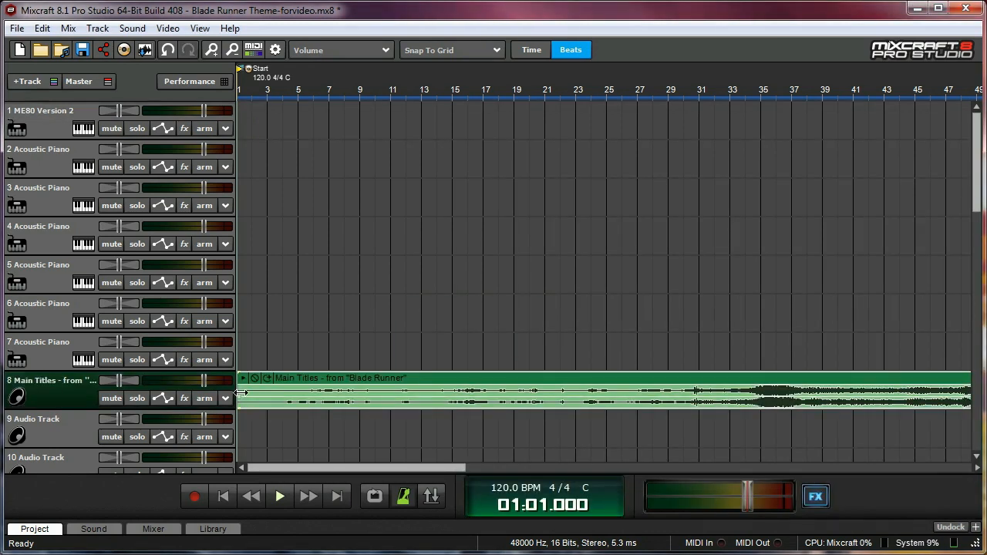
- Trim the beginning of the Main Titles clip up to measure 33 and move the remaining clip to measure 1
{"action": "left_click_drag", "start_coordinate": [253, 391], "coordinate": [732, 392]}
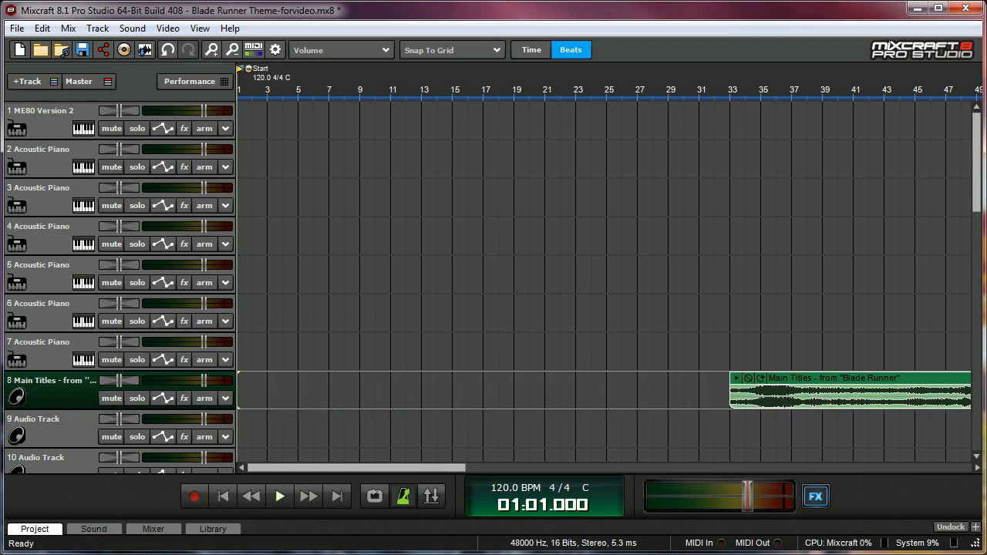
{"action": "left_click_drag", "start_coordinate": [883, 381], "coordinate": [361, 386]}
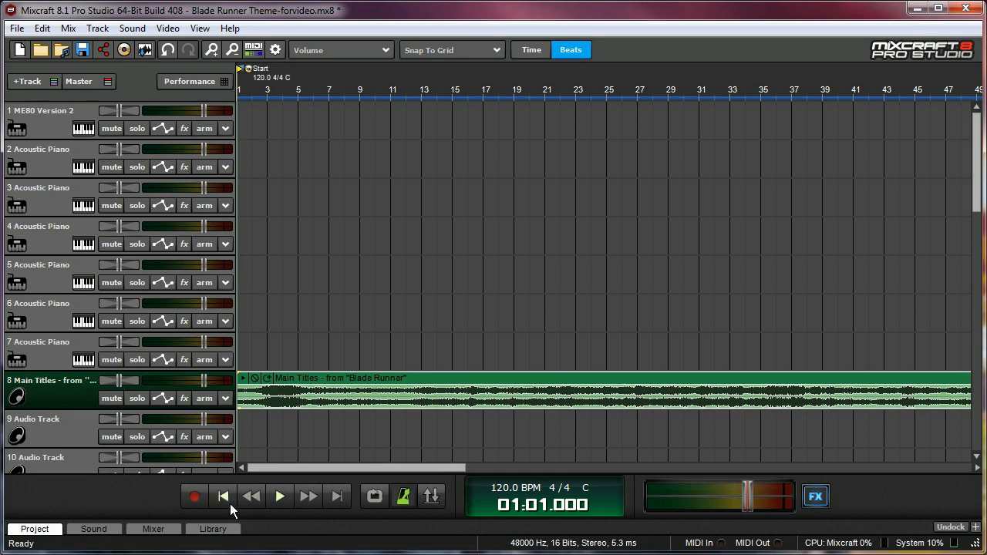
- Audition the trimmed Main Titles clip from the start and from measure 12, and return the playhead to the start
{"action": "left_click", "coordinate": [276, 499]}
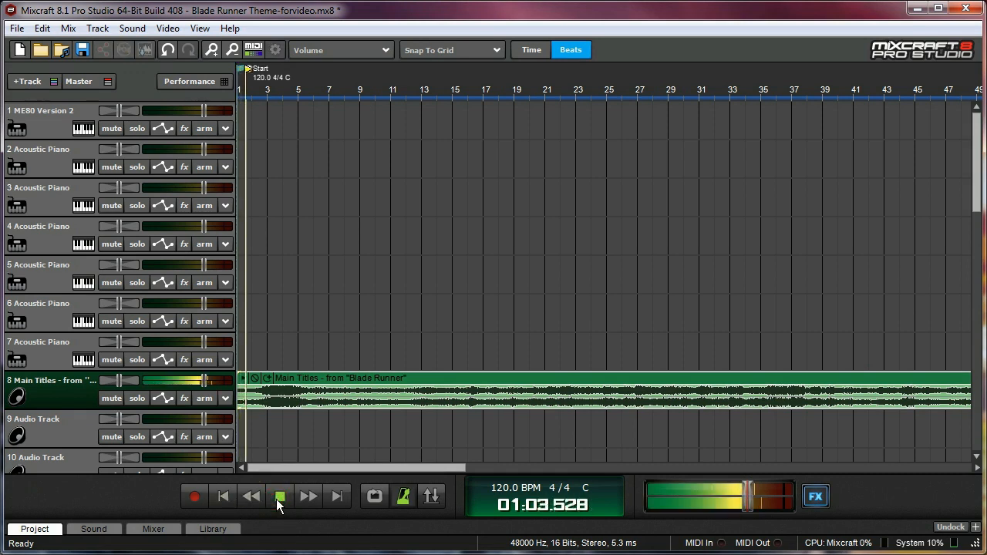
{"action": "left_click", "coordinate": [276, 499]}
{"action": "left_click", "coordinate": [409, 414]}
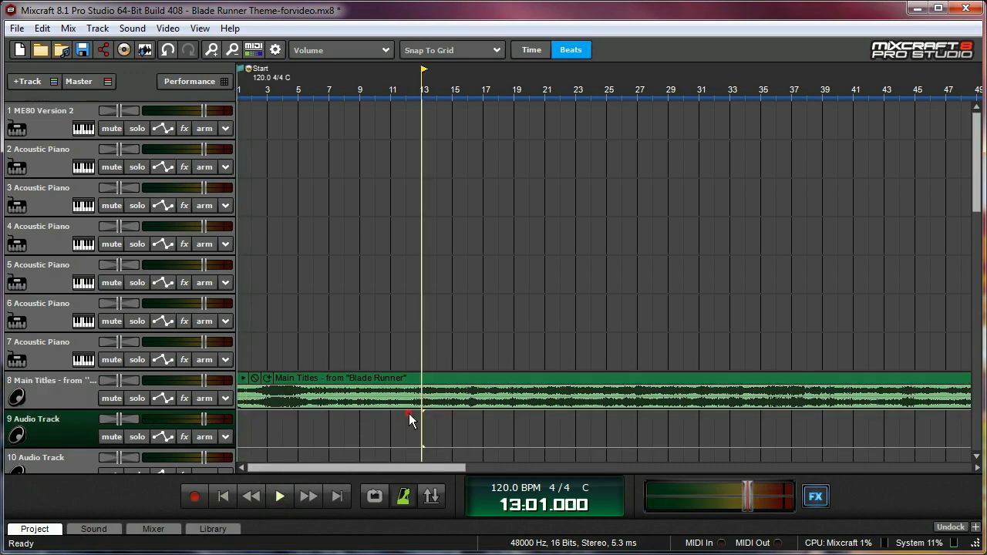
{"action": "key", "text": "space"}
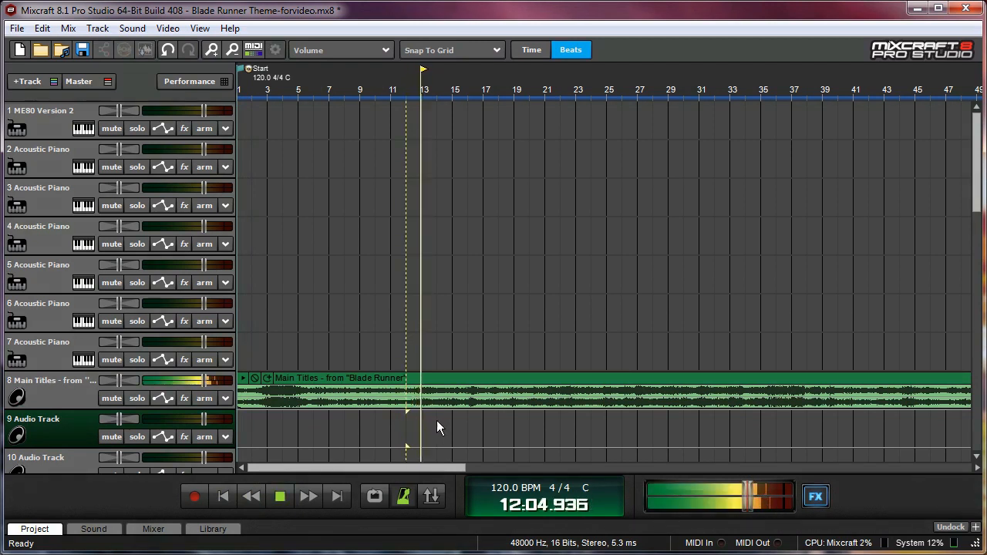
{"action": "key", "text": "space"}
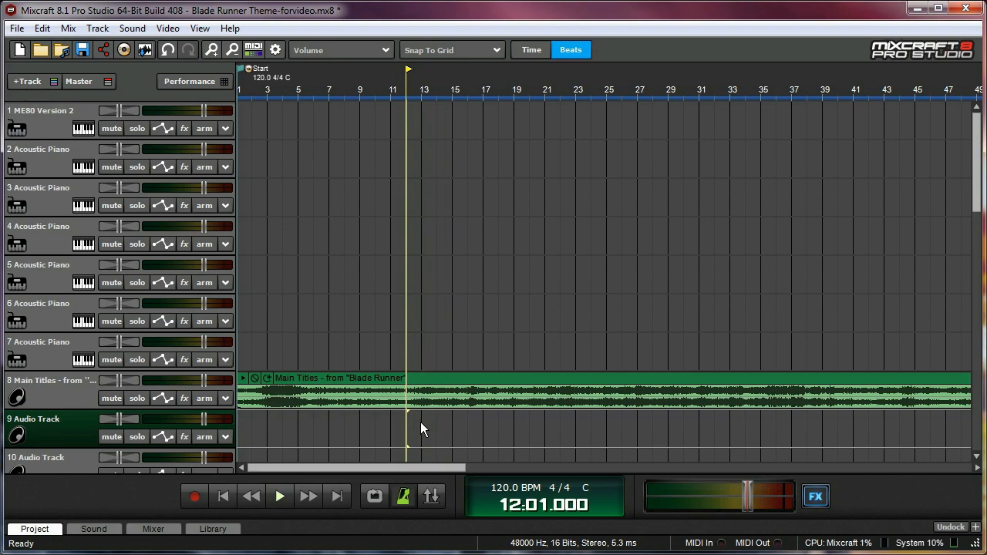
{"action": "left_click", "coordinate": [221, 498]}
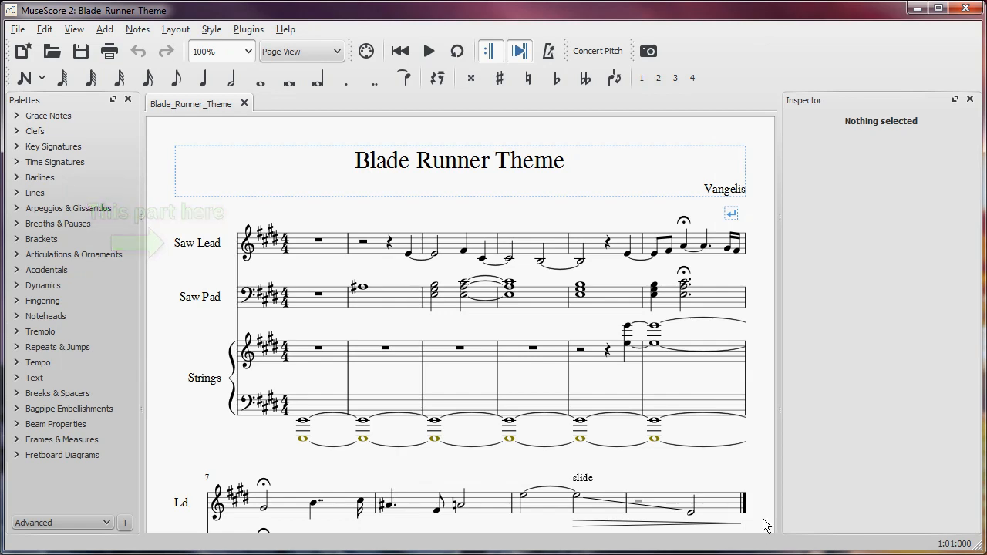
{"action": "left_click_drag", "start_coordinate": [762, 525], "coordinate": [764, 427]}
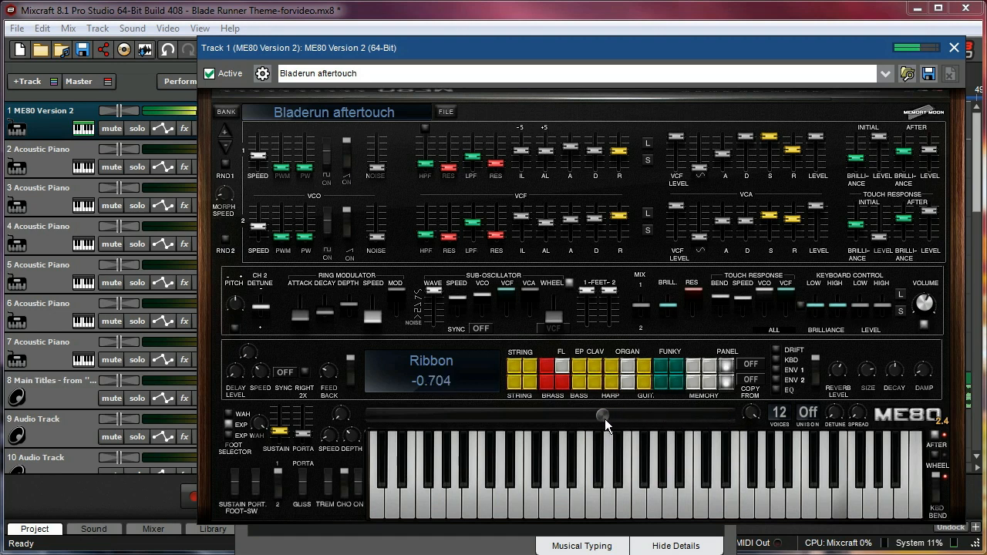
- Try out the pitch ribbon of the ME80 synth and close the synth and instrument windows
{"action": "left_click_drag", "start_coordinate": [605, 418], "coordinate": [532, 432]}
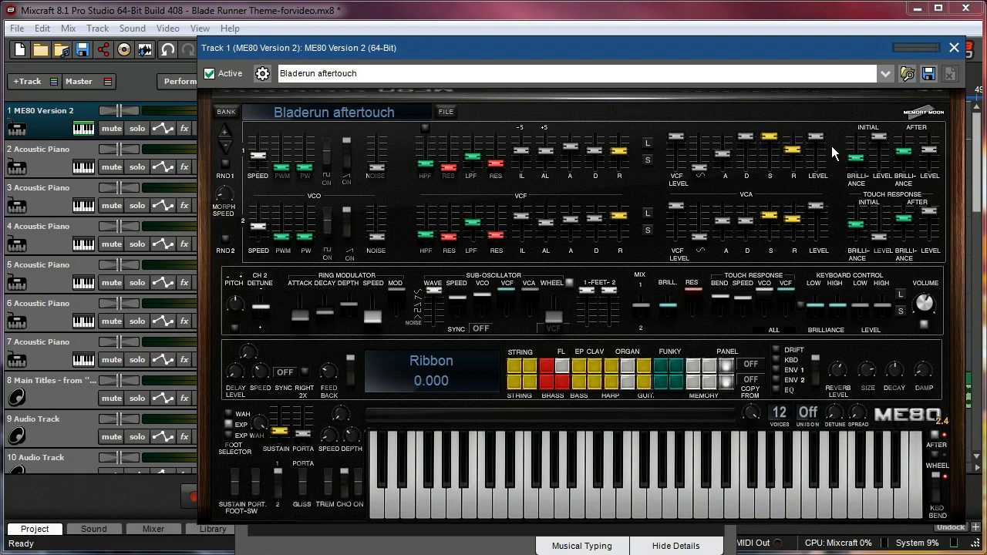
{"action": "left_click", "coordinate": [953, 47]}
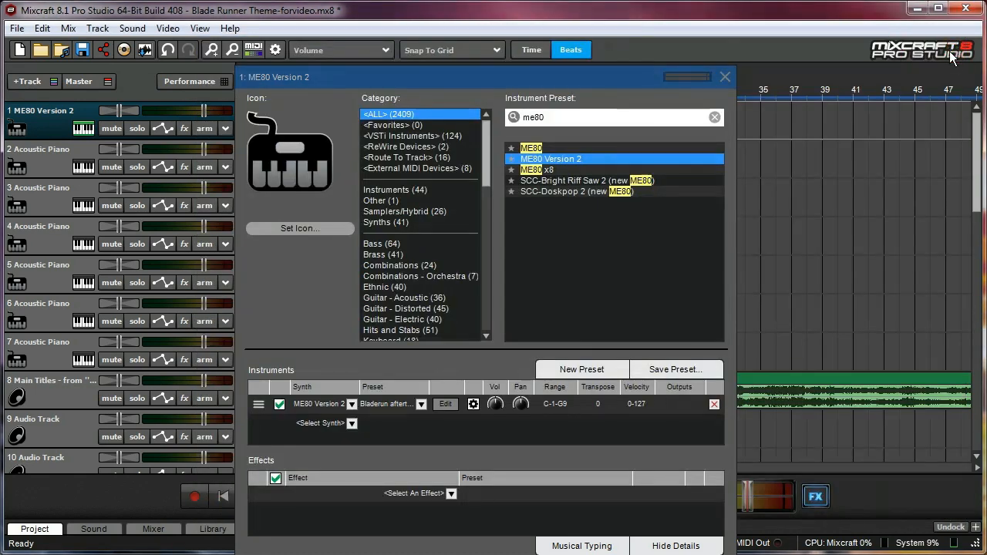
{"action": "left_click", "coordinate": [724, 78]}
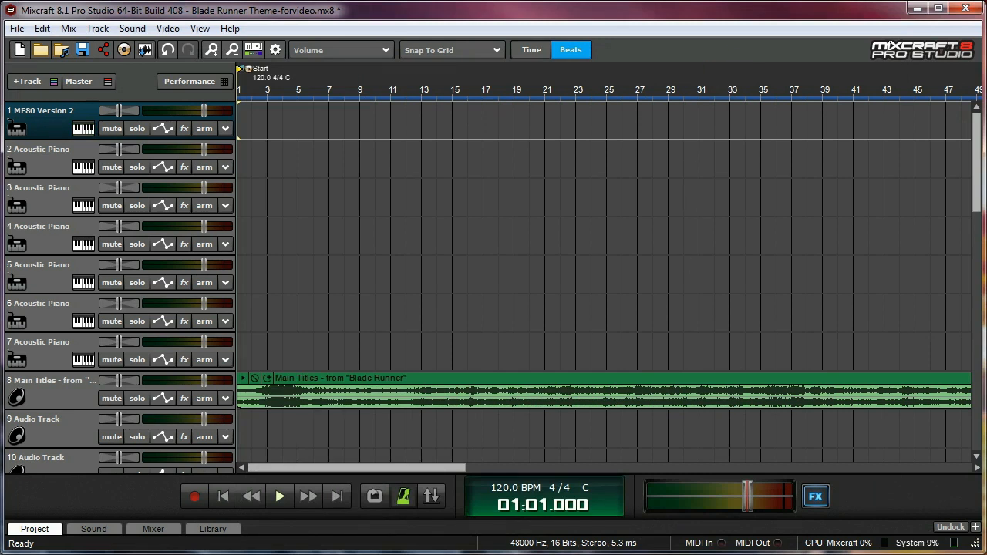
- Rename track 1 as Lead
{"action": "double_click", "coordinate": [72, 111]}
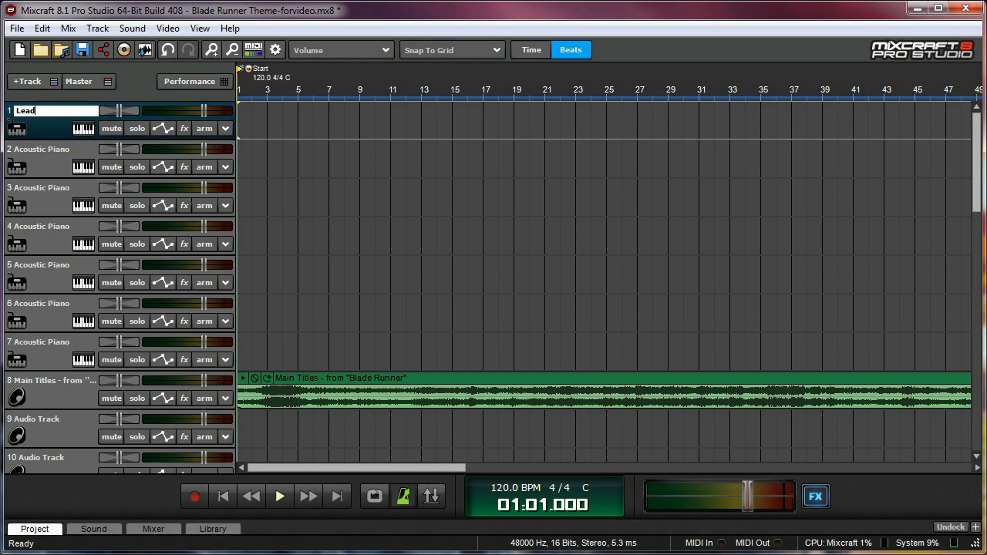
{"action": "key", "text": "Return"}
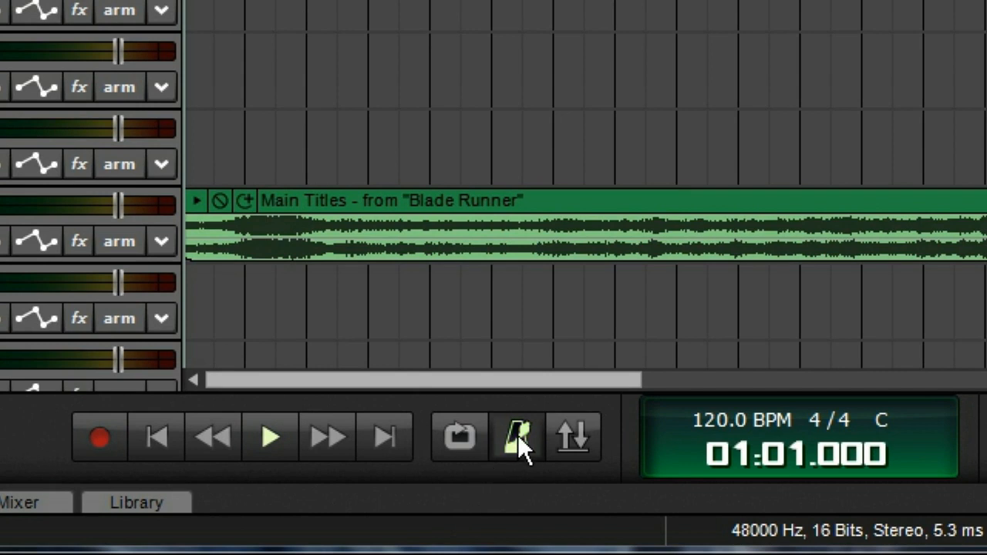
- Turn off the metronome for recording and the recording count-in measures
{"action": "right_click", "coordinate": [517, 434]}
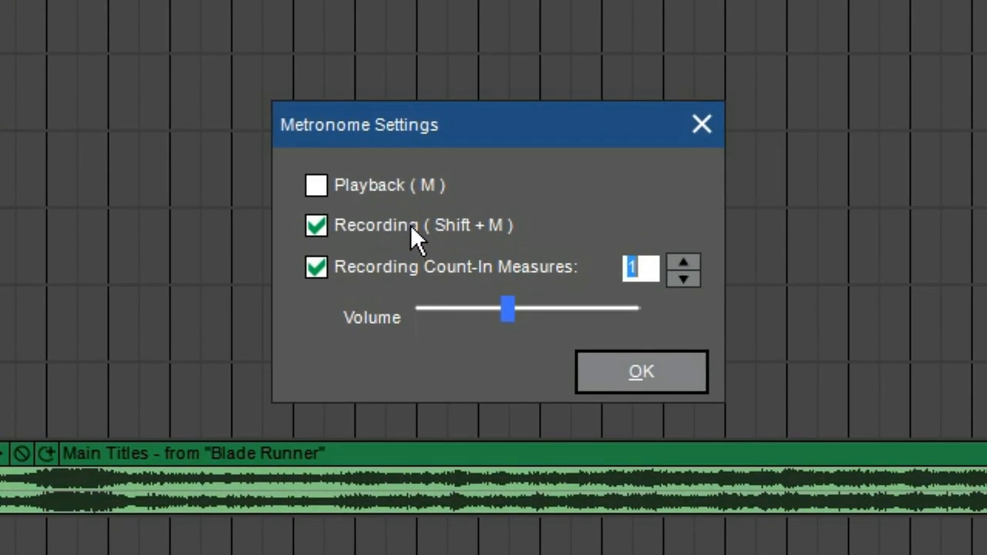
{"action": "left_click", "coordinate": [410, 225]}
{"action": "left_click", "coordinate": [410, 260]}
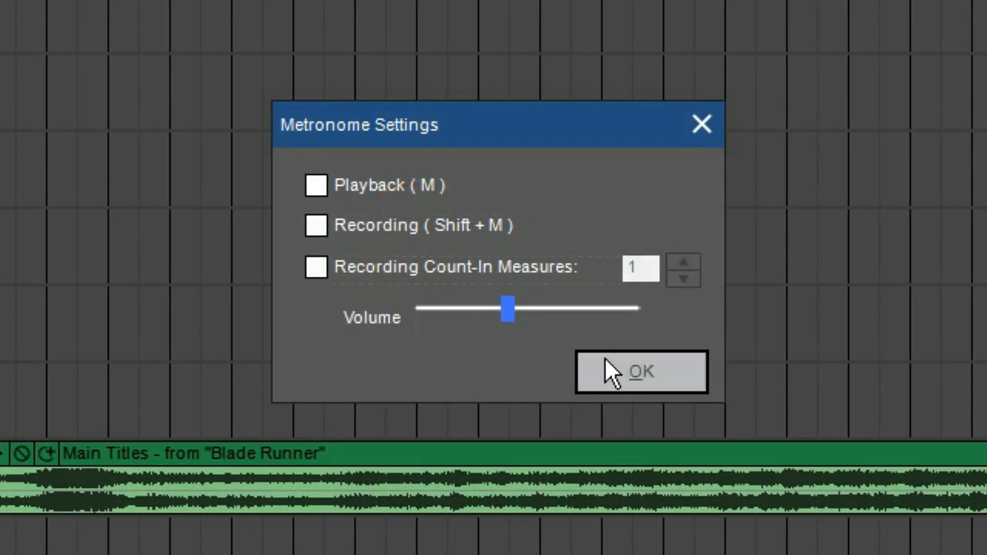
{"action": "left_click", "coordinate": [653, 379]}
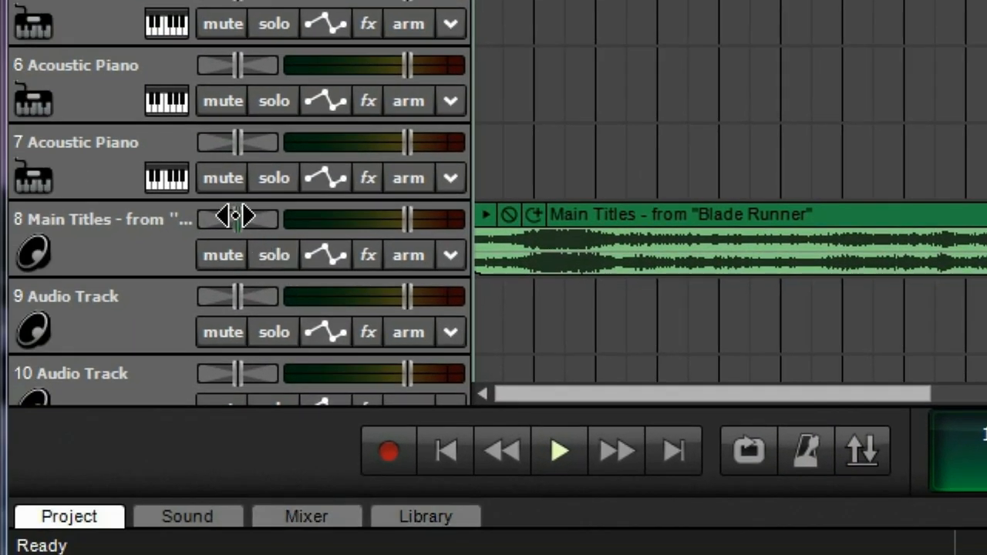
- Pan the Main Titles track fully right and the Lead track fully left
{"action": "left_click_drag", "start_coordinate": [236, 216], "coordinate": [461, 236]}
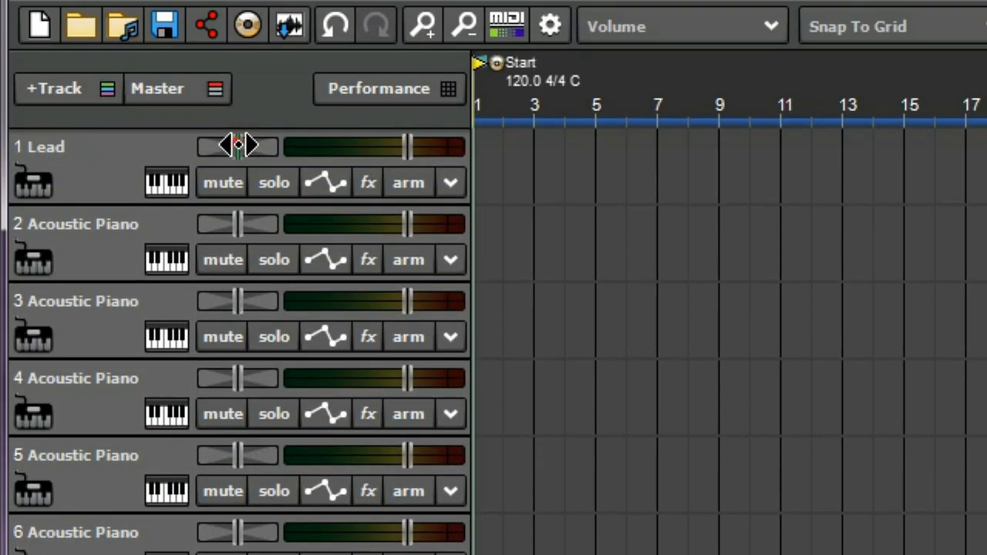
{"action": "left_click_drag", "start_coordinate": [238, 145], "coordinate": [62, 143]}
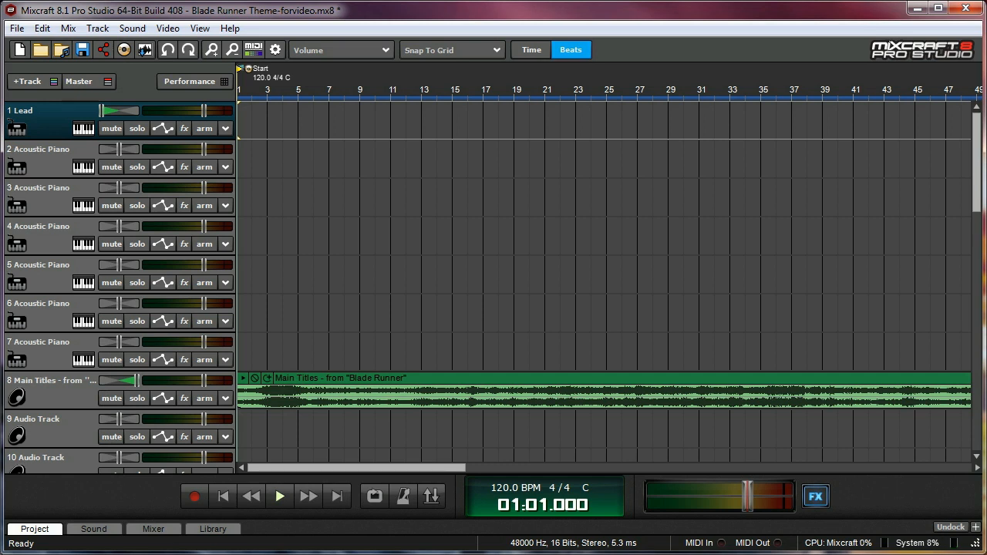
- Lower the volume of the Main Titles track by a few decibels
{"action": "left_click", "coordinate": [199, 379]}
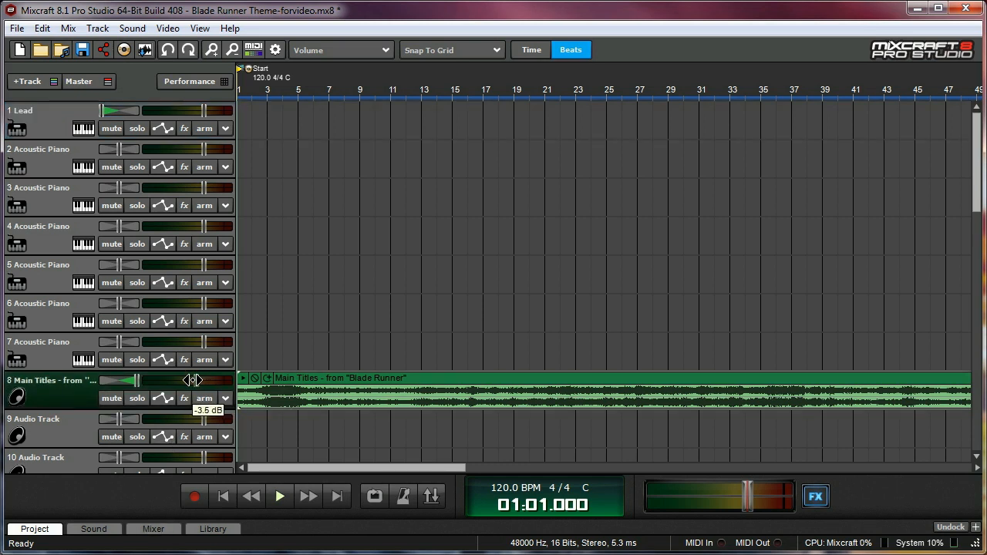
{"action": "left_click_drag", "start_coordinate": [187, 379], "coordinate": [189, 380]}
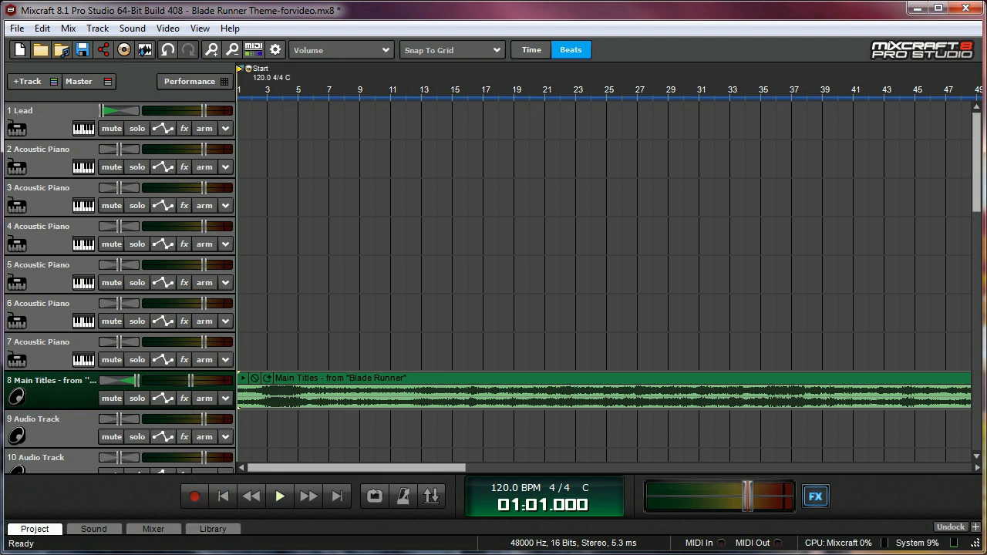
- Record the lead melody on the Lead track starting at bar 11, playing along with the Main Titles audio
{"action": "left_click", "coordinate": [392, 125]}
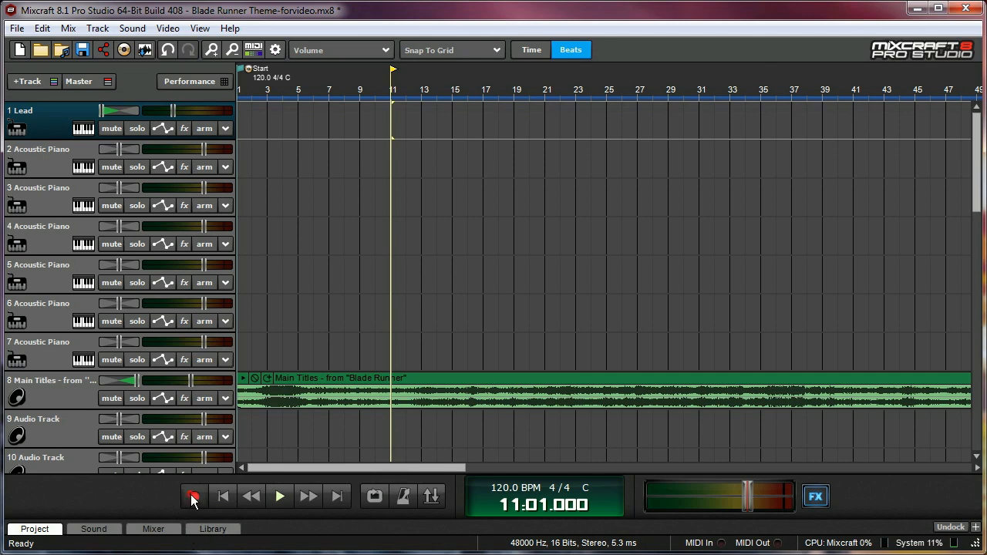
{"action": "left_click", "coordinate": [193, 500]}
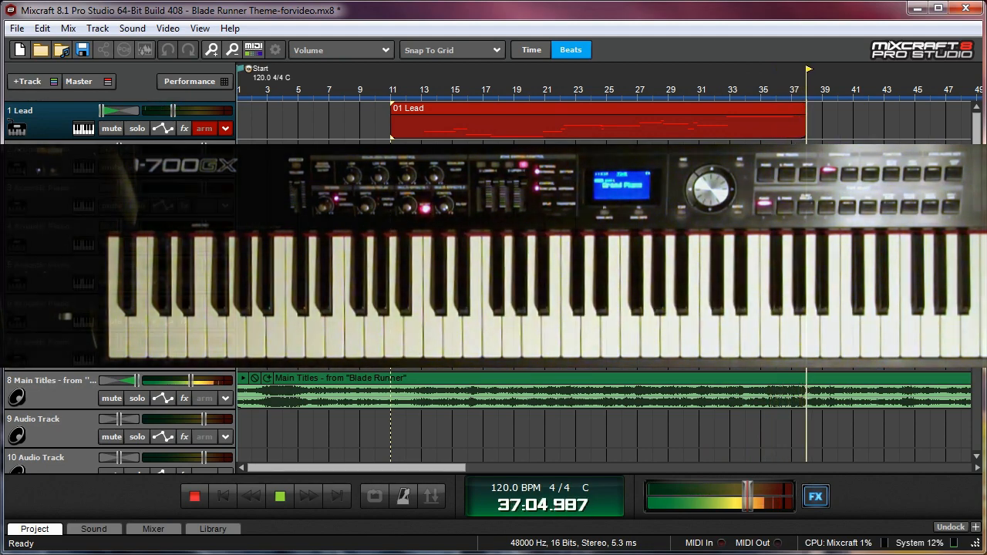
{"action": "key", "text": "space"}
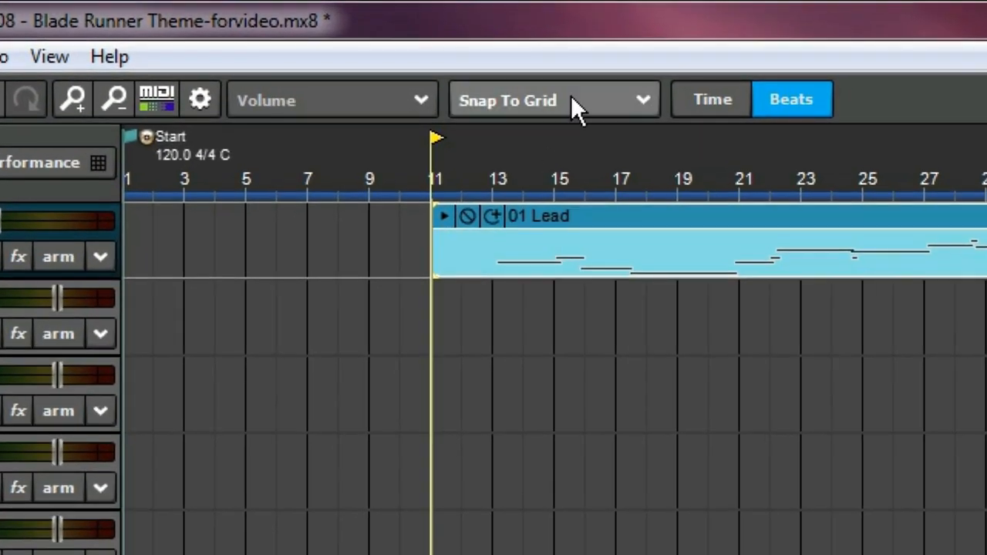
- Turn snapping off, shift the Lead clip to start slightly before bar 11, and check its timing by playing from just before bar 13
{"action": "left_click", "coordinate": [463, 47]}
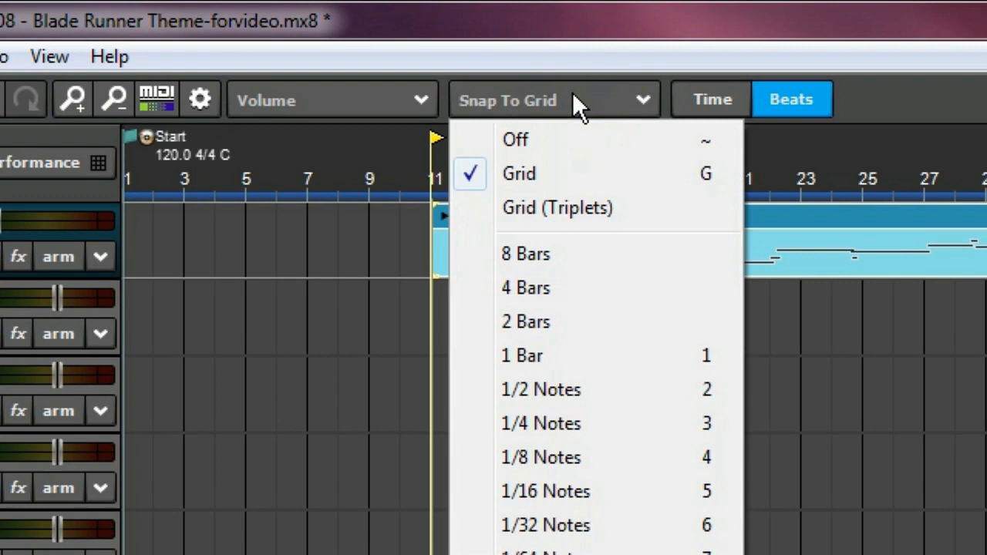
{"action": "left_click", "coordinate": [555, 137]}
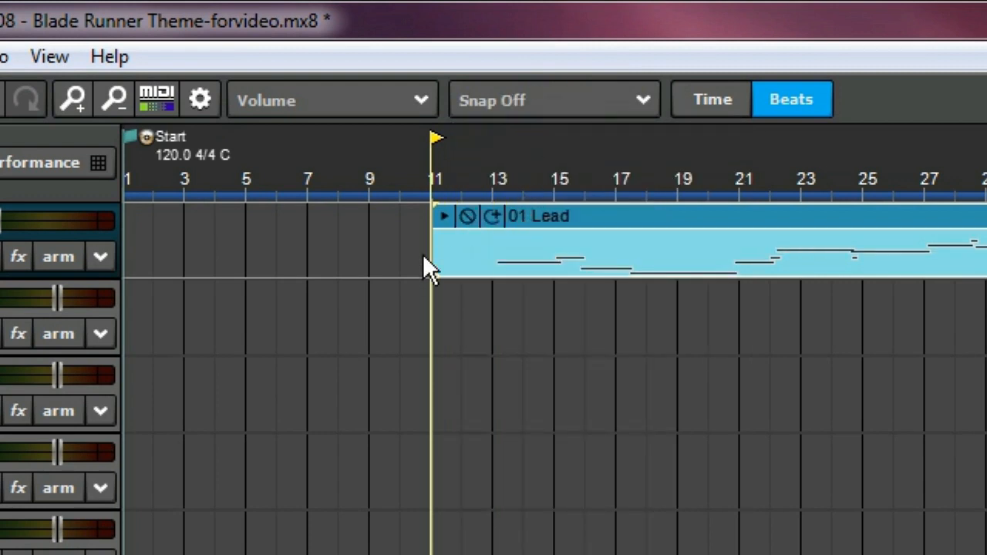
{"action": "scroll", "coordinate": [432, 250], "scroll_direction": "up", "scroll_amount": 5}
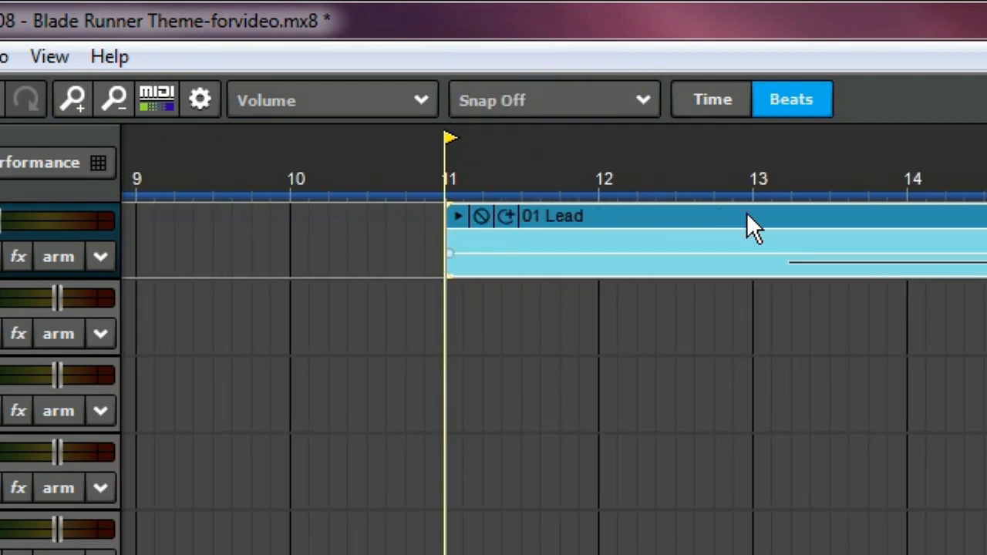
{"action": "left_click_drag", "start_coordinate": [745, 213], "coordinate": [726, 218]}
{"action": "left_click", "coordinate": [732, 308]}
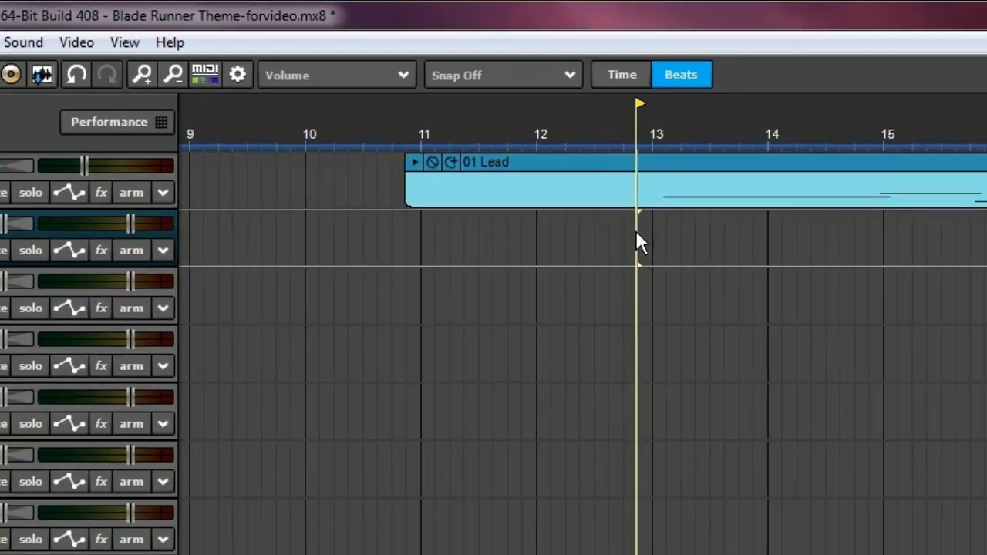
{"action": "key", "text": "space"}
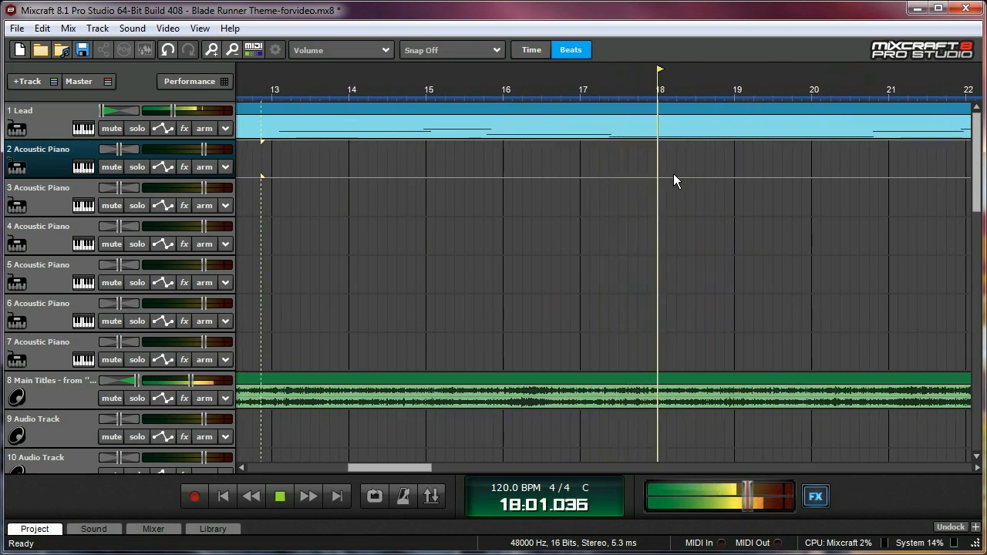
{"action": "key", "text": "space"}
- Nudge the Lead clip slightly later and play it against the original from around bars 17 and 20
{"action": "left_click", "coordinate": [572, 123]}
{"action": "left_click_drag", "start_coordinate": [586, 112], "coordinate": [589, 116]}
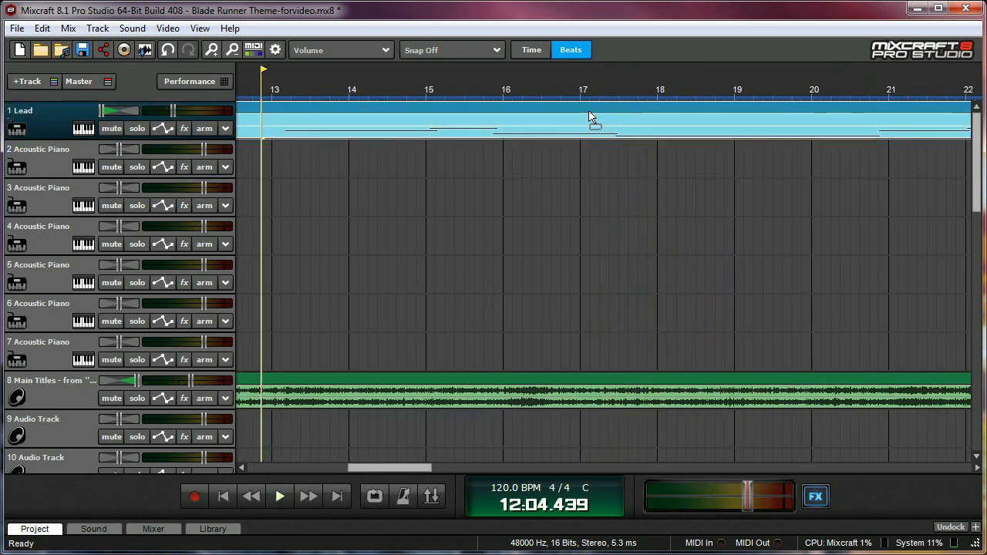
{"action": "left_click", "coordinate": [596, 153]}
{"action": "key", "text": "space"}
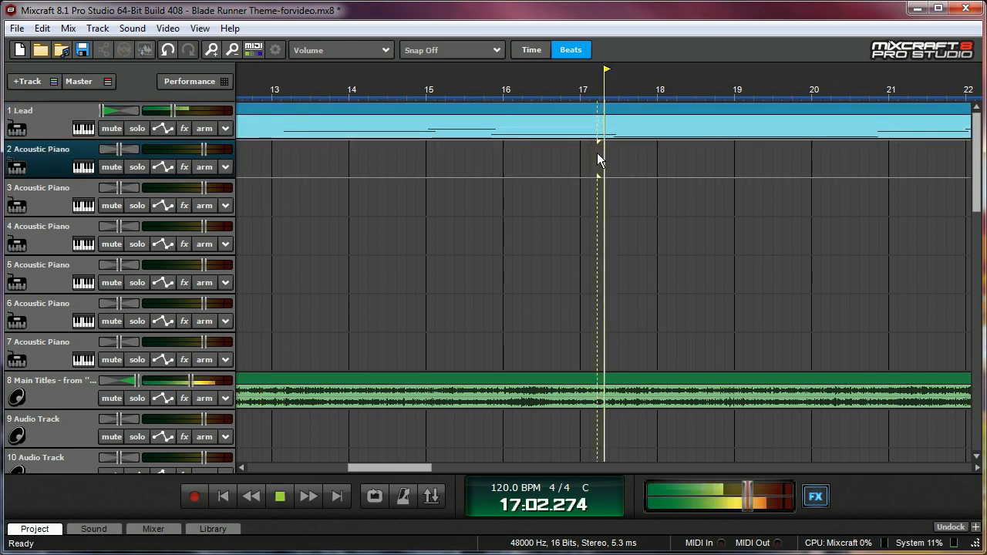
{"action": "left_click", "coordinate": [840, 158]}
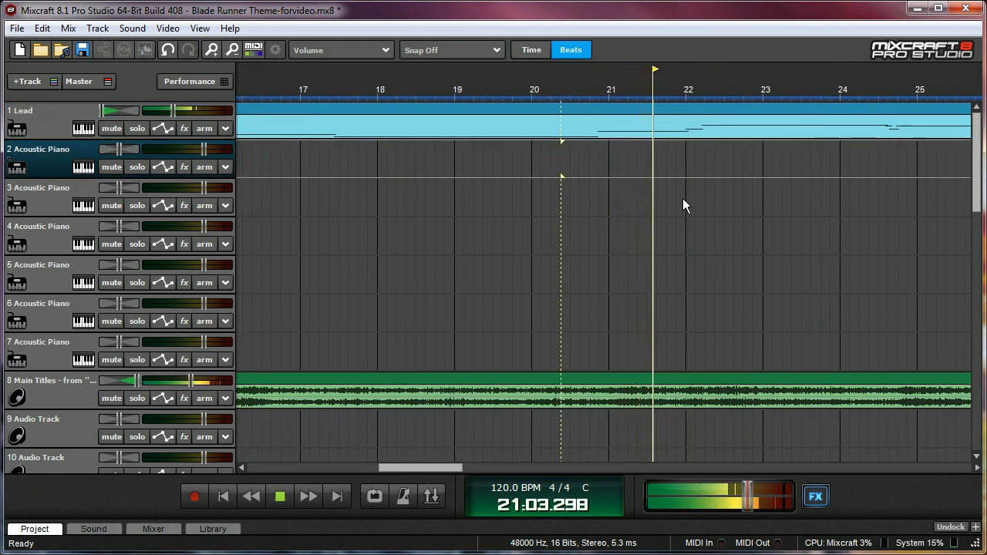
{"action": "key", "text": "space"}
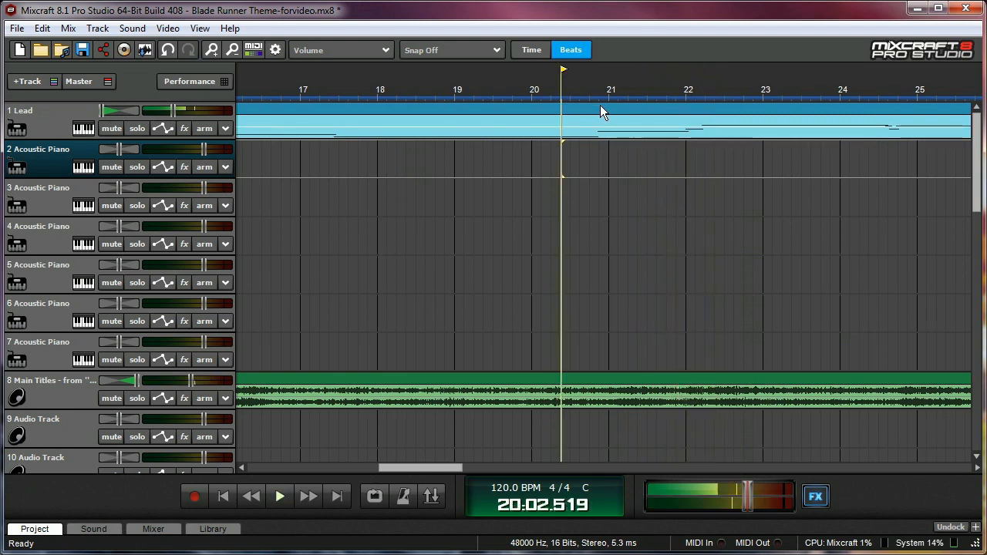
- Nudge the Lead clip slightly earlier and play it against the original from just before bar 21
{"action": "left_click", "coordinate": [600, 106]}
{"action": "left_click_drag", "start_coordinate": [601, 106], "coordinate": [599, 108]}
{"action": "left_click", "coordinate": [581, 158]}
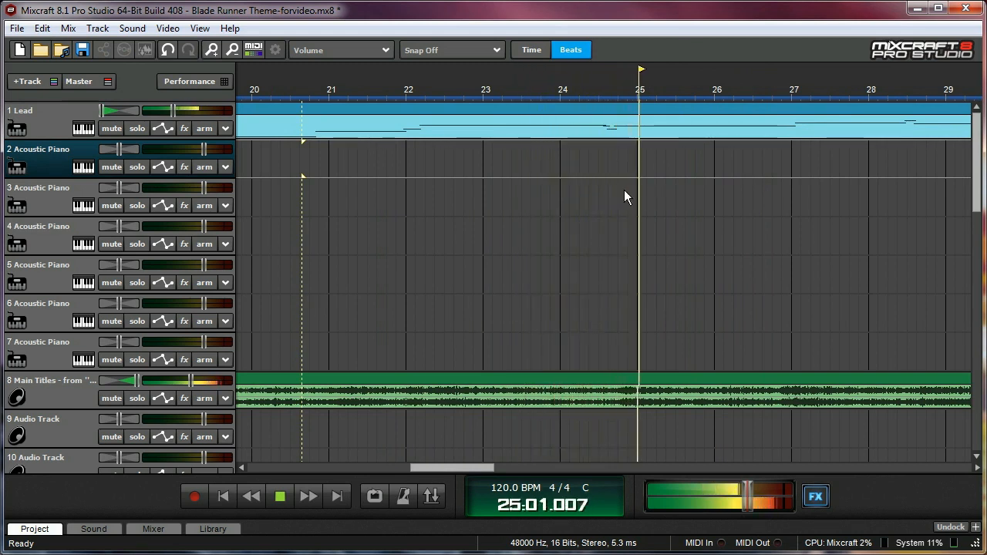
{"action": "key", "text": "space"}
{"action": "scroll", "coordinate": [536, 170], "scroll_direction": "down", "scroll_amount": 1}
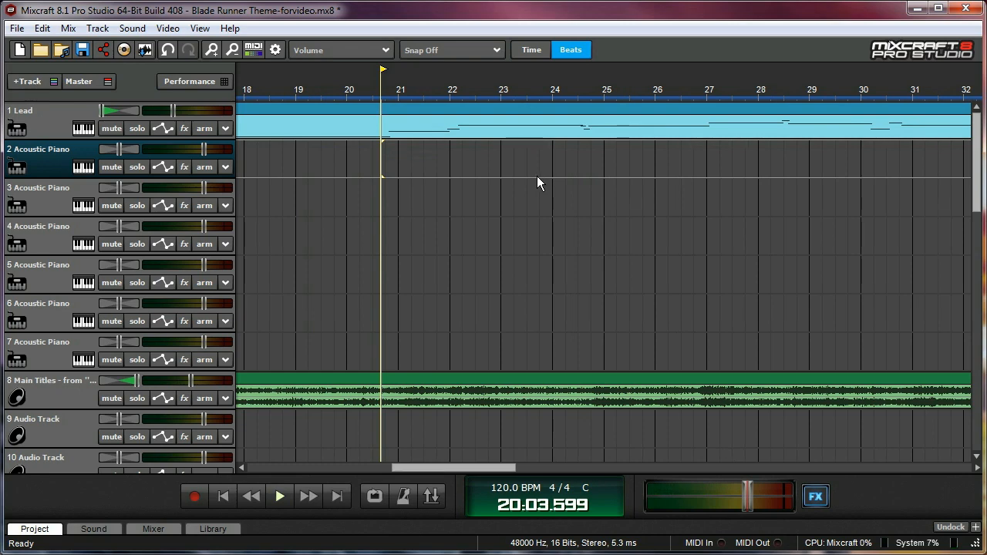
- Open the Lead clip in the piano roll, enlarge the editor, and play from just before the first note
{"action": "double_click", "coordinate": [384, 109]}
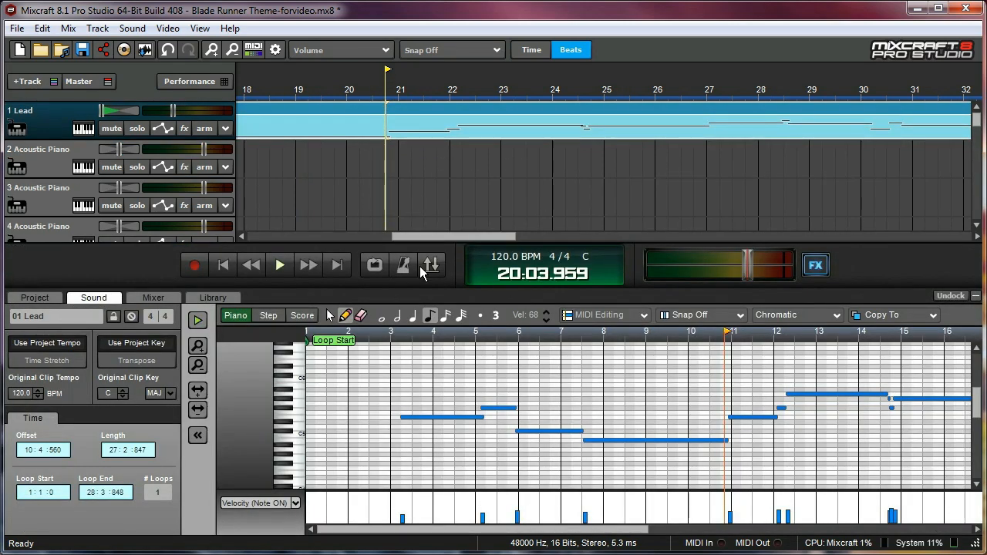
{"action": "left_click_drag", "start_coordinate": [419, 283], "coordinate": [419, 208]}
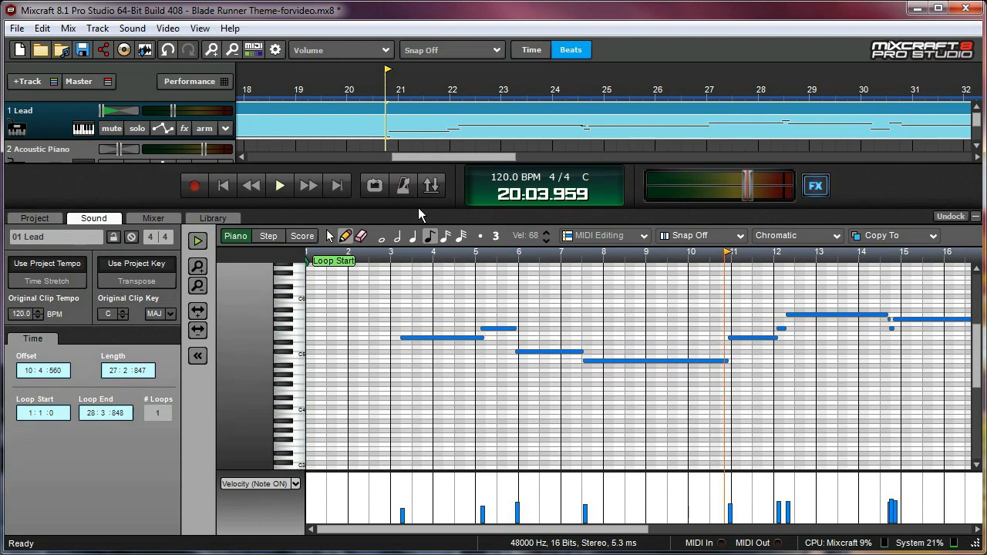
{"action": "left_click", "coordinate": [385, 256]}
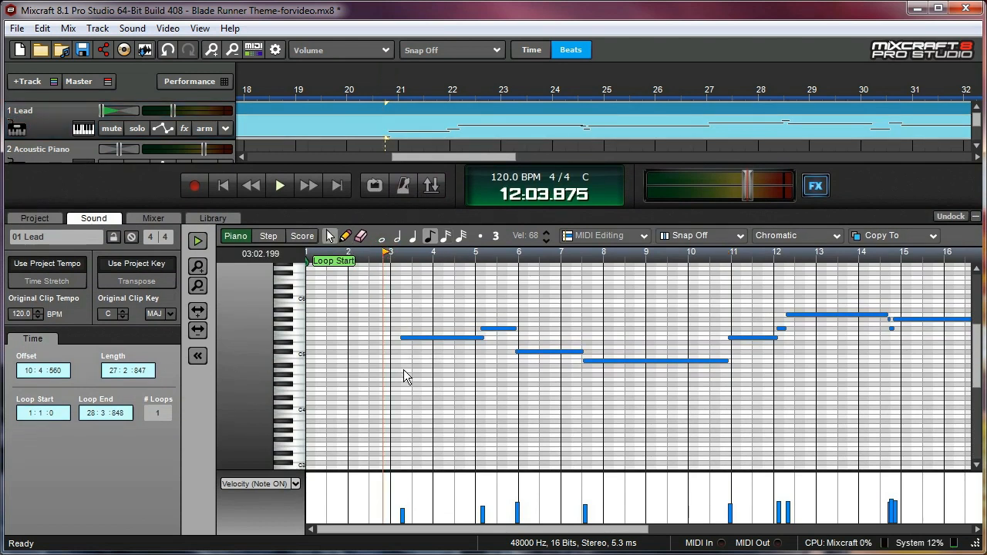
{"action": "key", "text": "space"}
{"action": "key", "text": "space"}
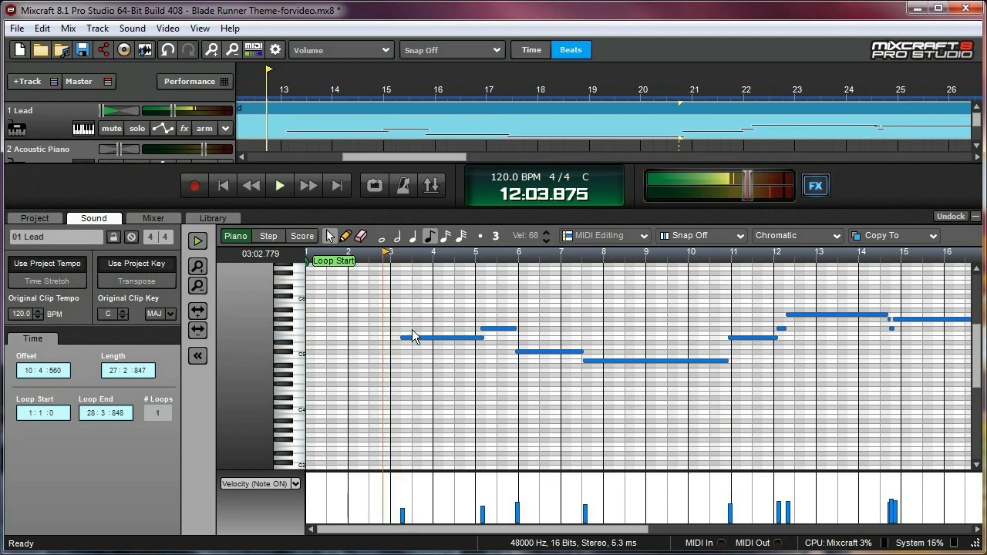
- Move the Lead clip earlier to an offset of 10:4:119 and play the melody to check its timing against the original
{"action": "scroll", "coordinate": [305, 127], "scroll_direction": "left", "scroll_amount": 5}
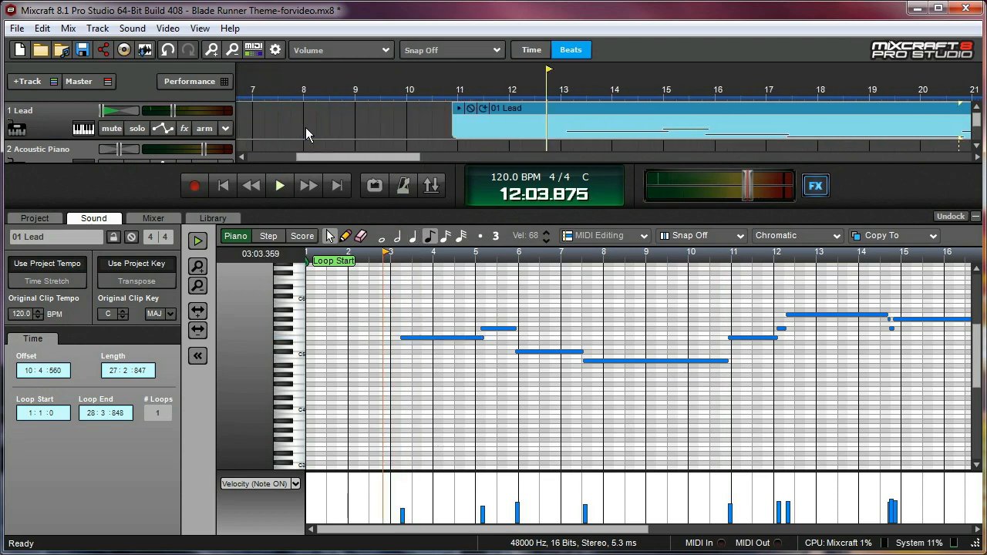
{"action": "left_click_drag", "start_coordinate": [556, 109], "coordinate": [550, 109]}
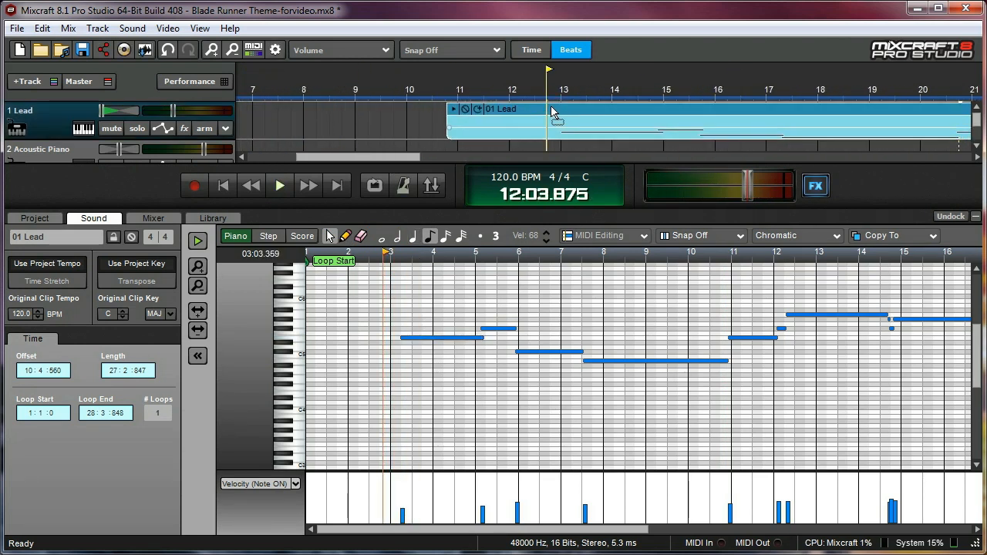
{"action": "key", "text": "space"}
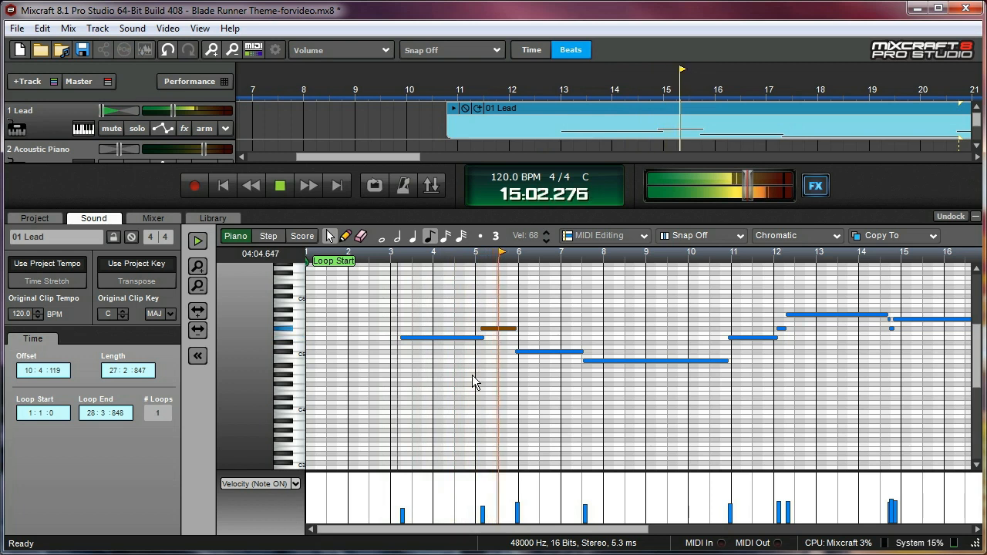
{"action": "key", "text": "space"}
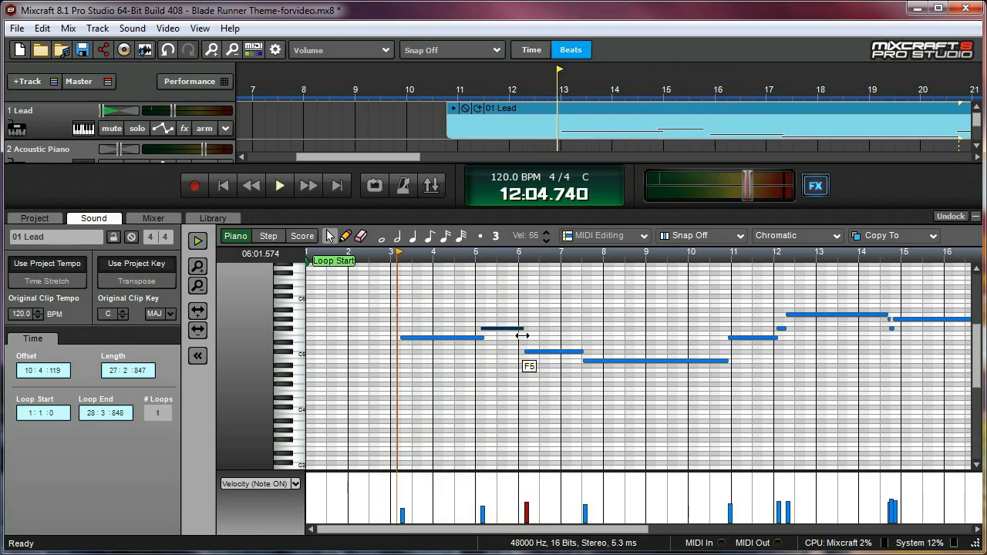
{"action": "key", "text": "space"}
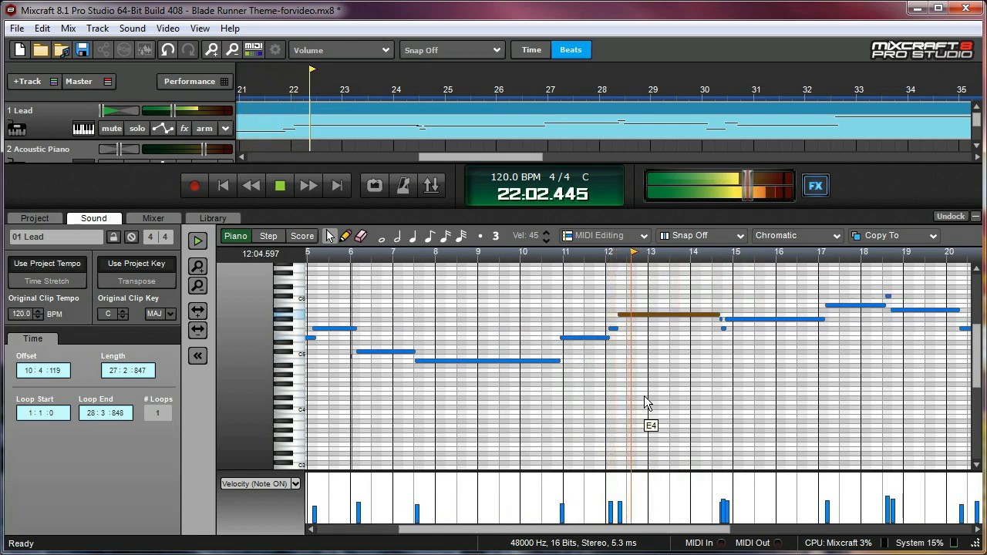
{"action": "key", "text": "space"}
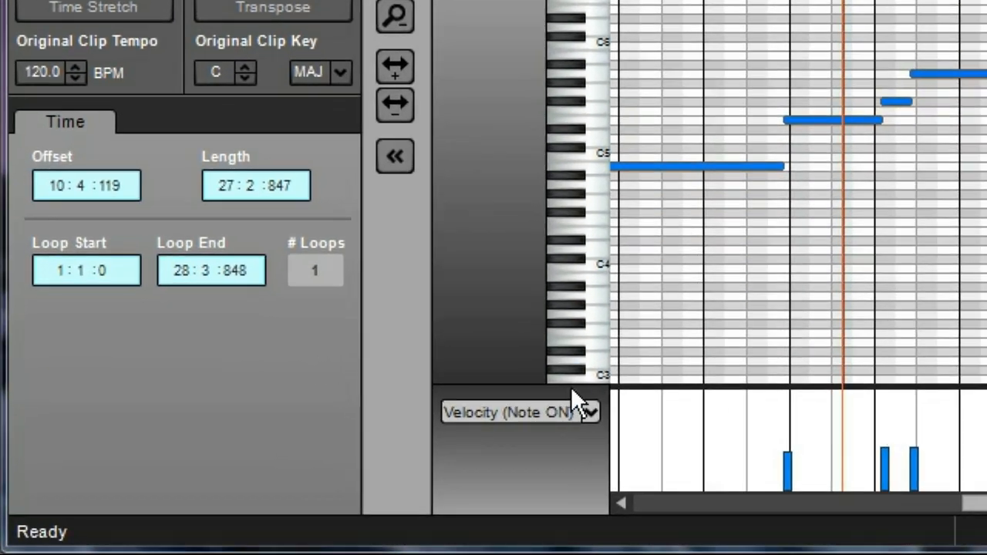
- Show Channel Pressure in the clip's controller lane and make the lane taller
{"action": "left_click", "coordinate": [295, 480]}
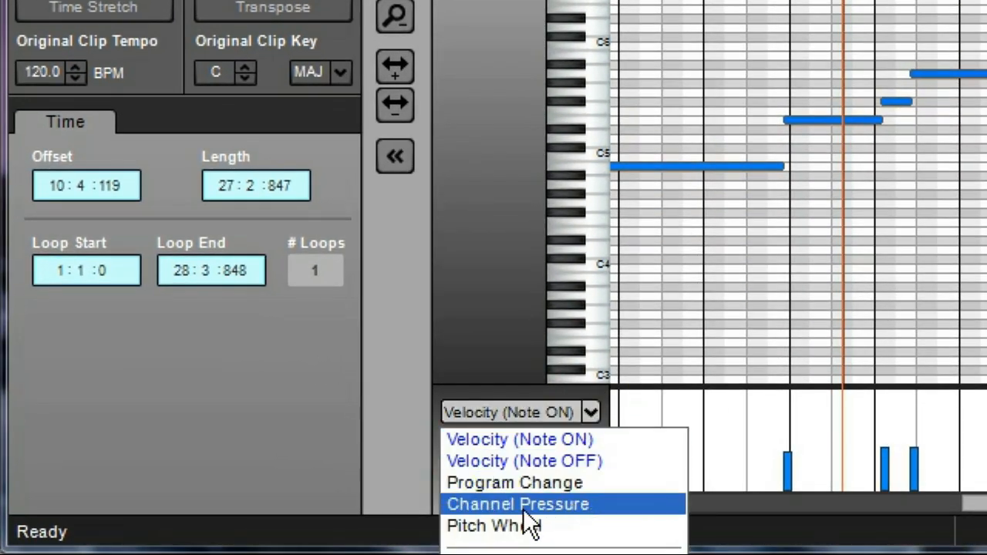
{"action": "left_click", "coordinate": [613, 504]}
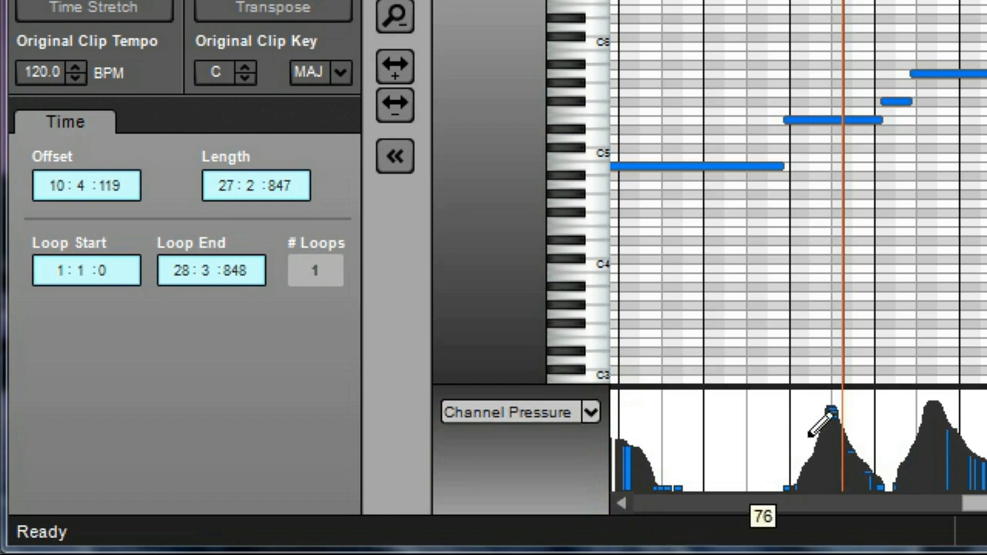
{"action": "scroll", "coordinate": [798, 247], "scroll_direction": "up", "scroll_amount": 3}
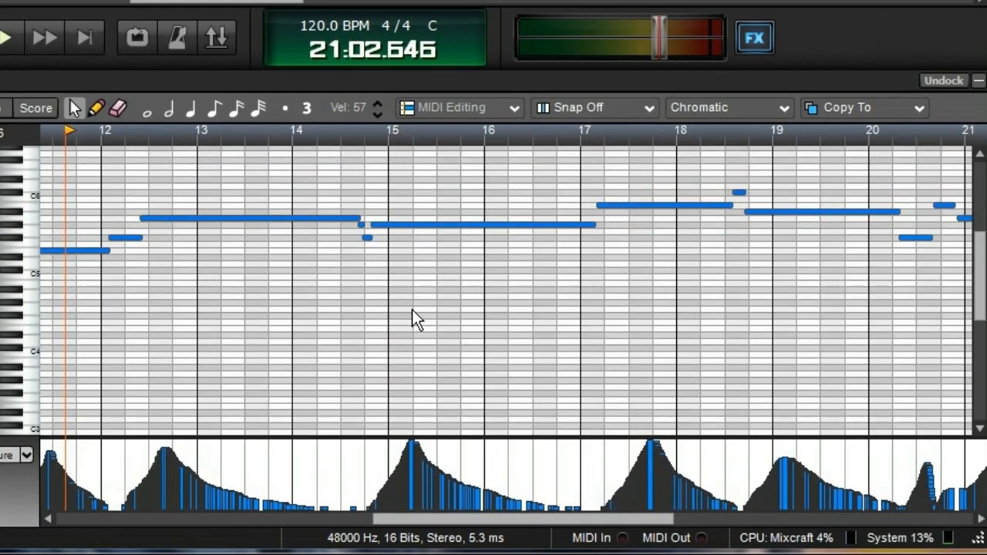
{"action": "left_click_drag", "start_coordinate": [377, 437], "coordinate": [372, 354]}
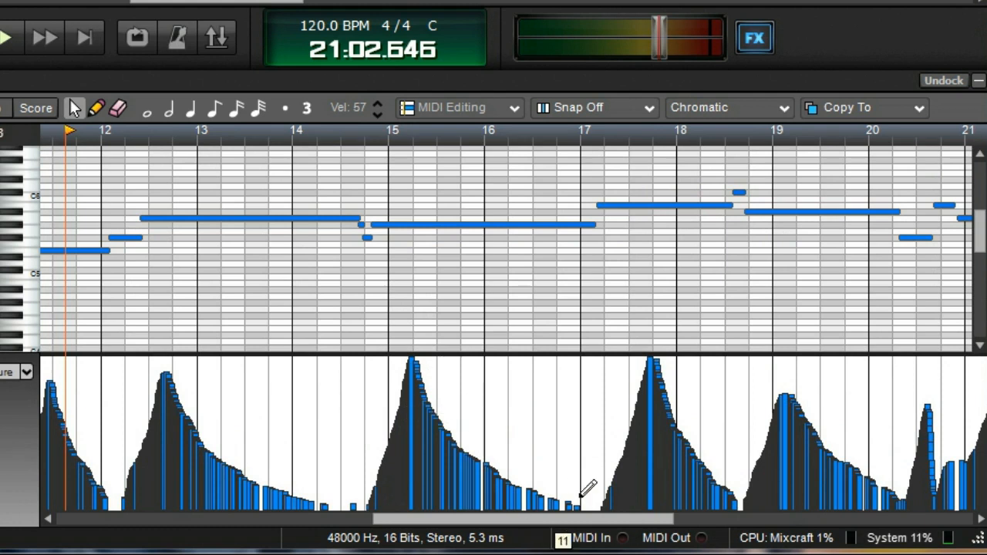
- Play the second half of the Lead clip from two positions to check note timing against the original
{"action": "left_click", "coordinate": [445, 263]}
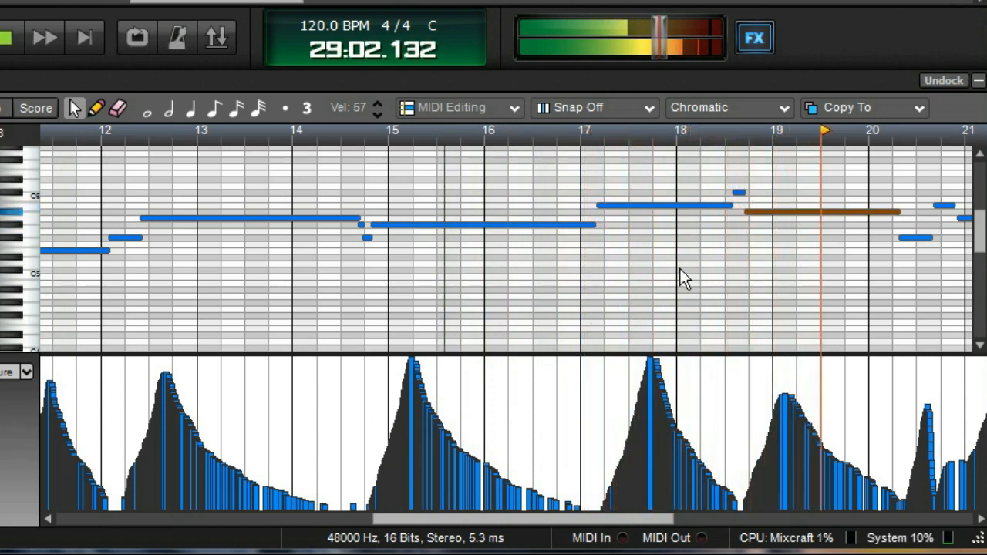
{"action": "key", "text": "space"}
{"action": "left_click", "coordinate": [566, 256]}
{"action": "key", "text": "space"}
{"action": "scroll", "coordinate": [616, 255], "scroll_direction": "up", "scroll_amount": 1}
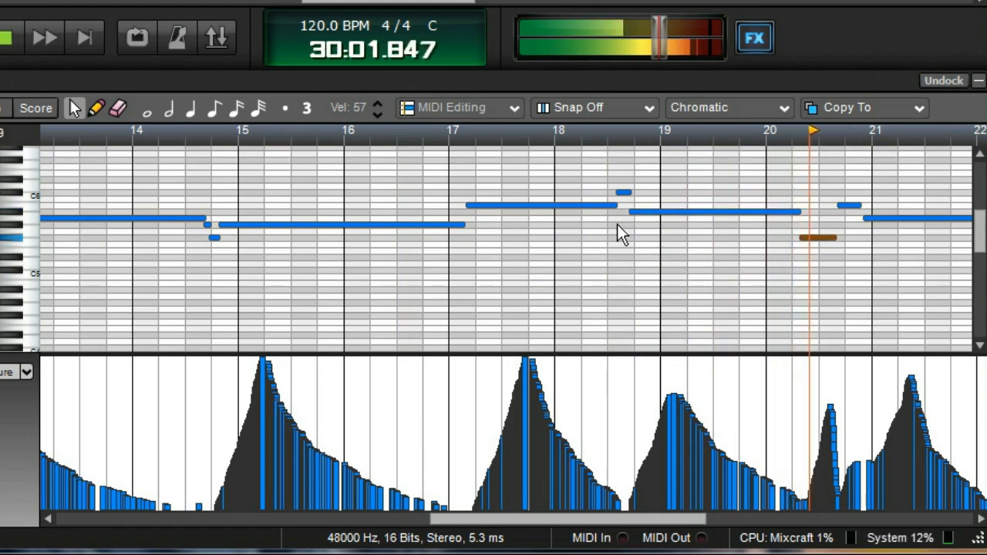
{"action": "key", "text": "space"}
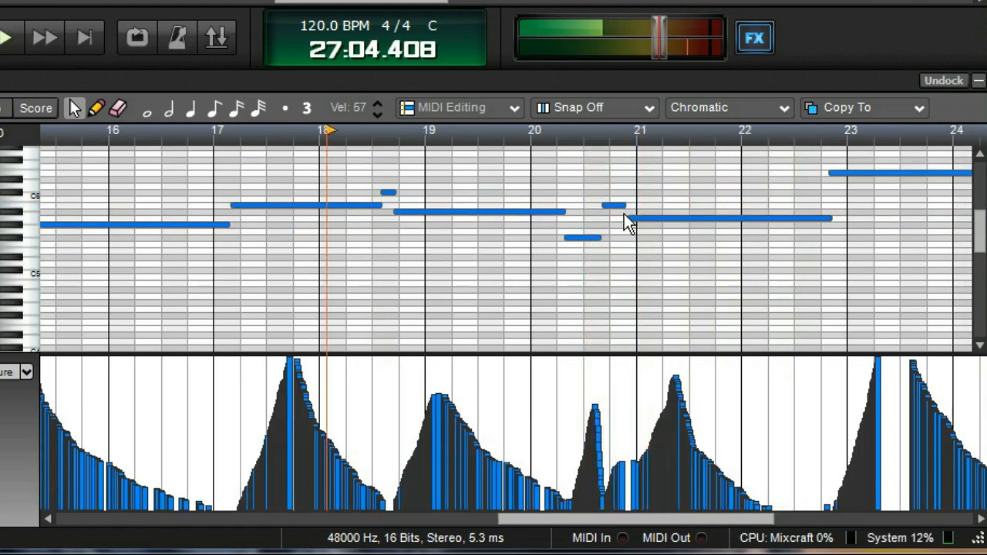
- Extend the start of the long note near clip bar 21 back to the preceding note and delete the short note above it
{"action": "left_click_drag", "start_coordinate": [628, 218], "coordinate": [612, 232]}
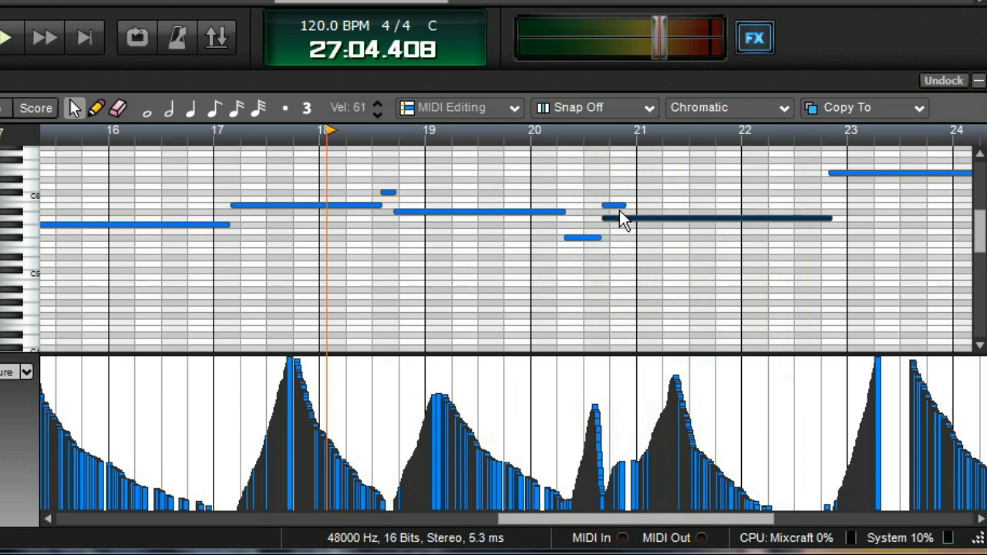
{"action": "left_click", "coordinate": [615, 207]}
{"action": "key", "text": "Delete"}
- Play the corrected passage around clip bars 20 to 22 again to check the extended note against the original
{"action": "left_click", "coordinate": [543, 260]}
{"action": "key", "text": "space"}
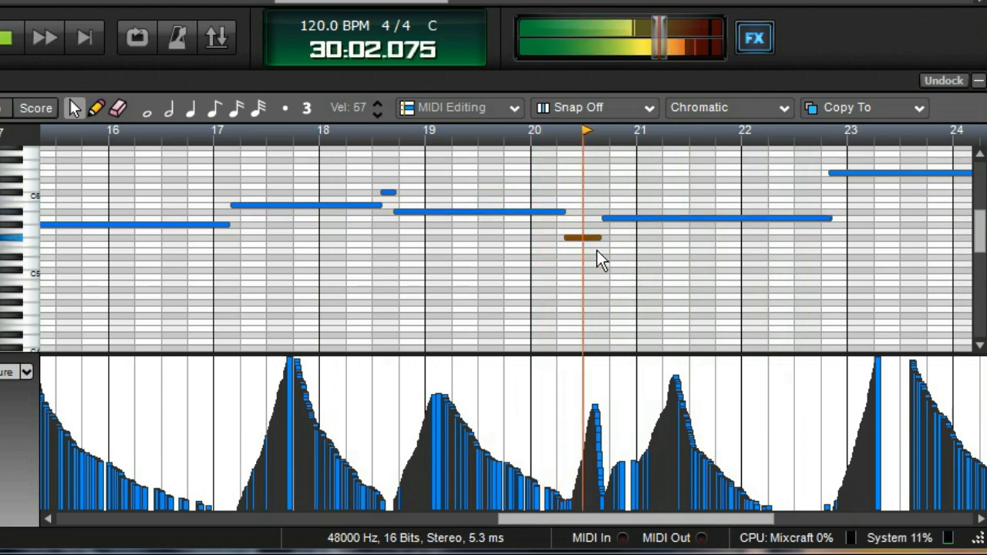
{"action": "scroll", "coordinate": [608, 252], "scroll_direction": "up", "scroll_amount": 2}
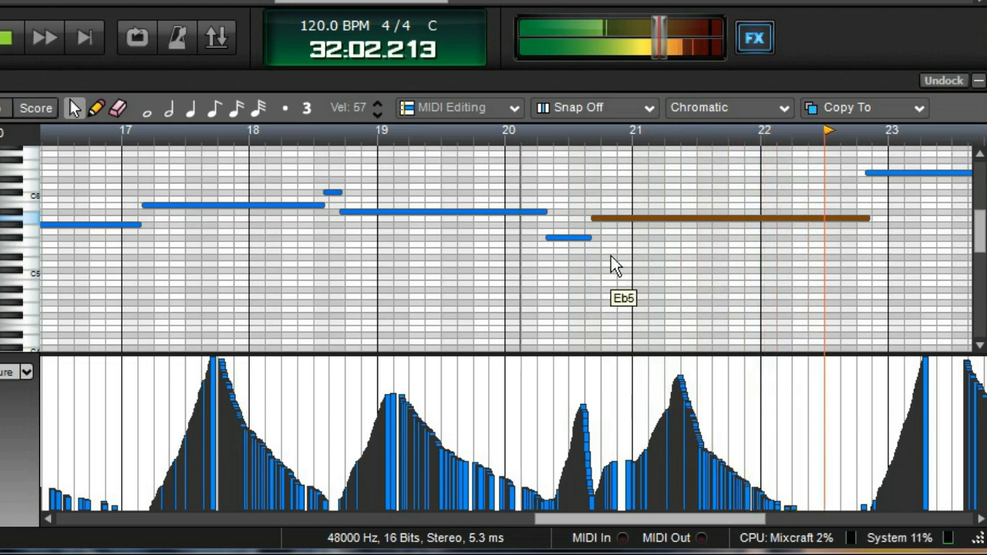
{"action": "key", "text": "space"}
{"action": "left_click", "coordinate": [596, 252]}
{"action": "left_click", "coordinate": [587, 258]}
{"action": "key", "text": "space"}
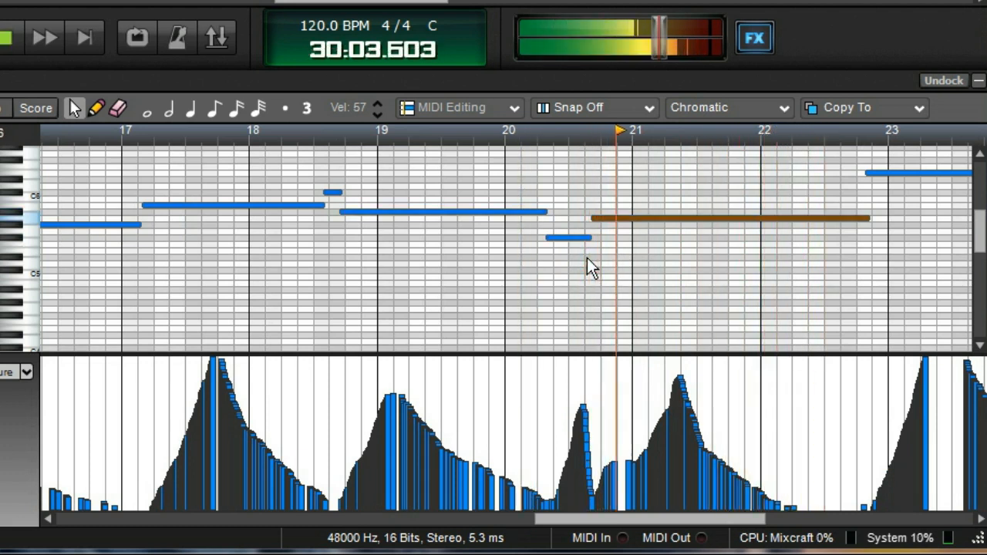
- Redraw the Channel Pressure rise between about clip bars 20.7 and 21.4 as a smooth ramp and play the passage
{"action": "key", "text": "space"}
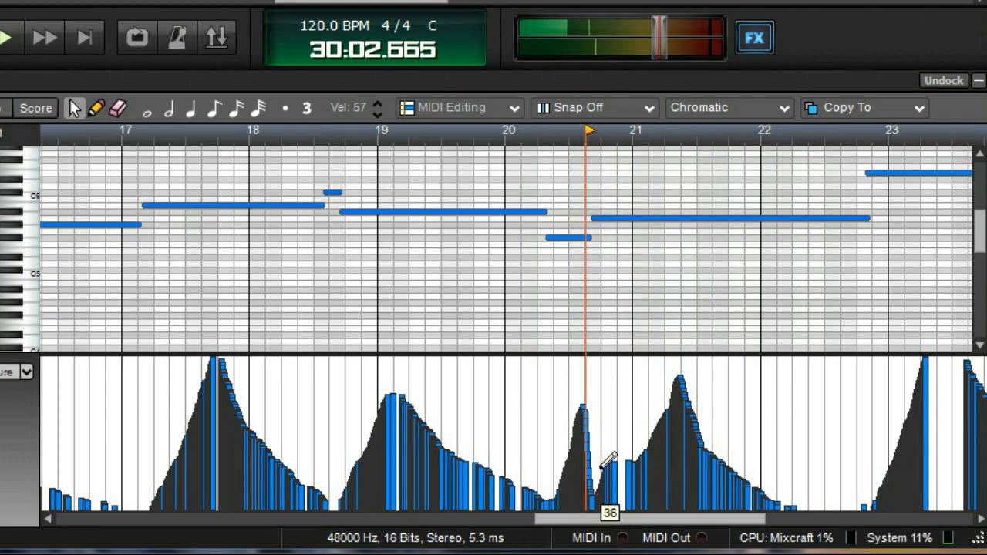
{"action": "scroll", "coordinate": [606, 460], "scroll_direction": "up", "scroll_amount": 4}
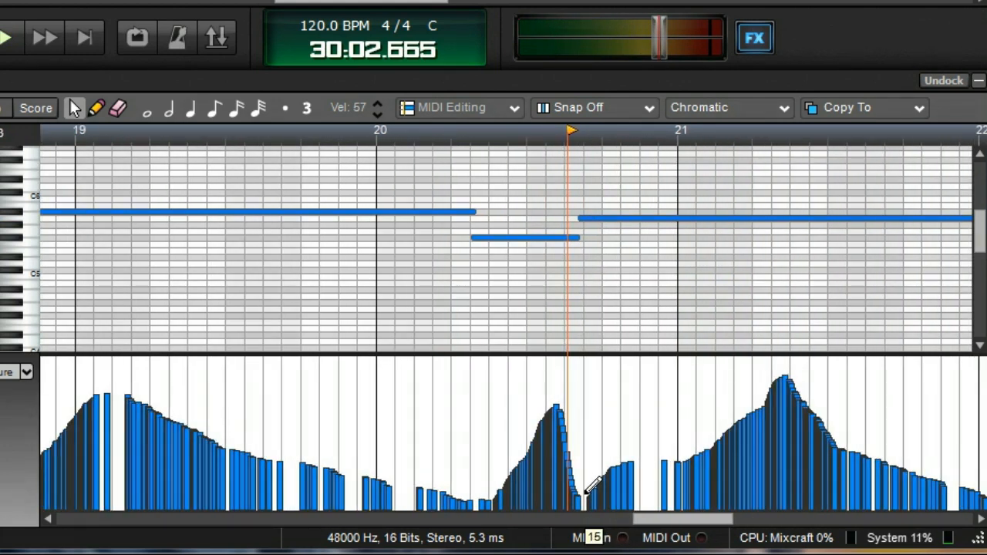
{"action": "mouse_move", "coordinate": [591, 485]}
{"action": "left_mouse_down"}
{"action": "mouse_move", "coordinate": [668, 451]}
{"action": "mouse_move", "coordinate": [782, 370]}
{"action": "left_mouse_up"}
{"action": "left_click", "coordinate": [549, 279]}
{"action": "key", "text": "space"}
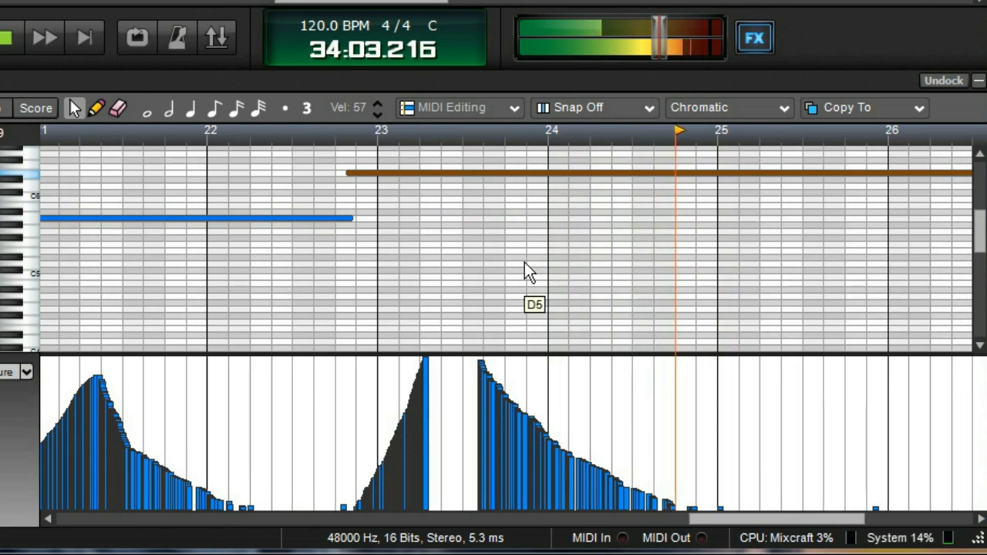
- Redraw the last long note's Channel Pressure fall as a straight ramp to zero between about clip bars 23.6 and 24.4, and play it
{"action": "left_click", "coordinate": [330, 289]}
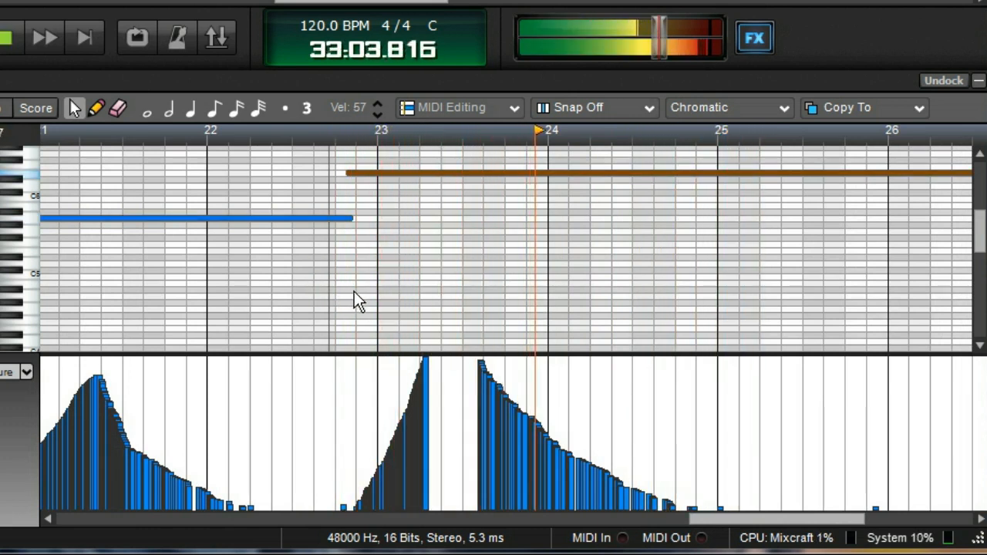
{"action": "key", "text": "space"}
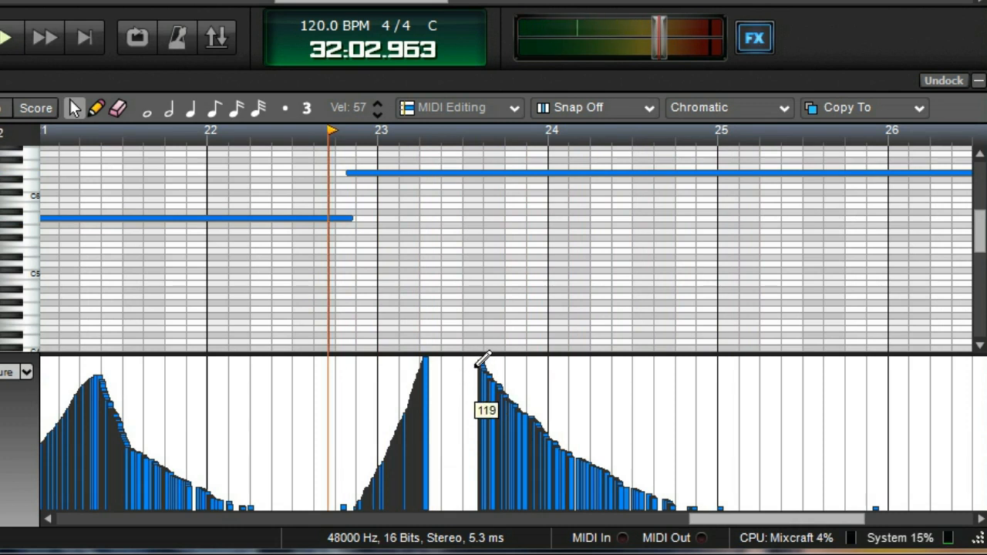
{"action": "mouse_move", "coordinate": [474, 358]}
{"action": "left_mouse_down"}
{"action": "mouse_move", "coordinate": [630, 522]}
{"action": "mouse_move", "coordinate": [928, 522]}
{"action": "left_mouse_up"}
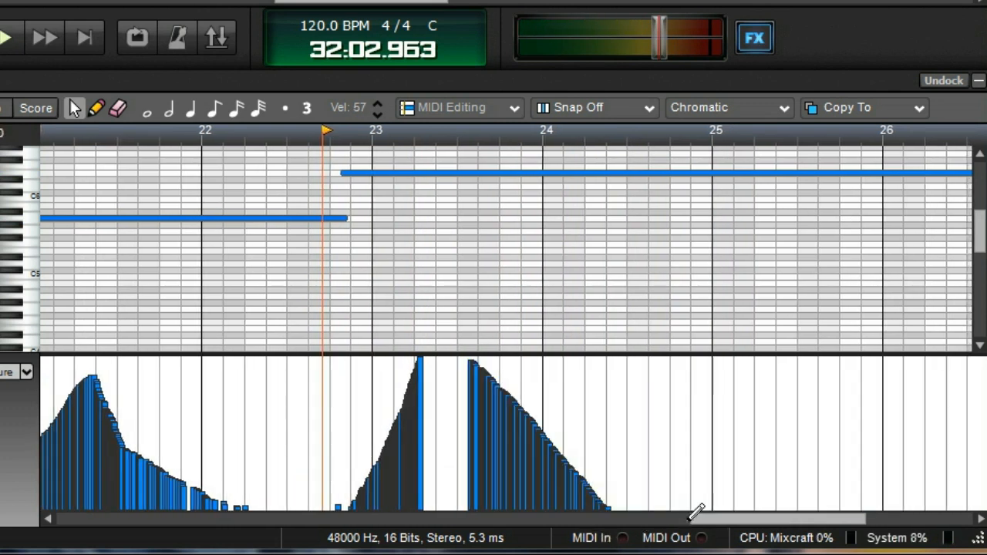
{"action": "key", "text": "space"}
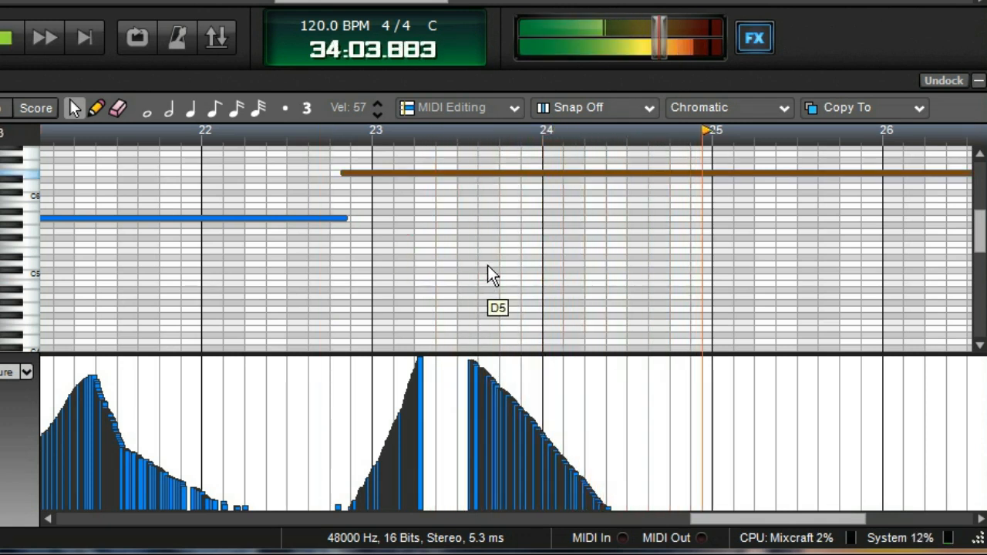
{"action": "key", "text": "space"}
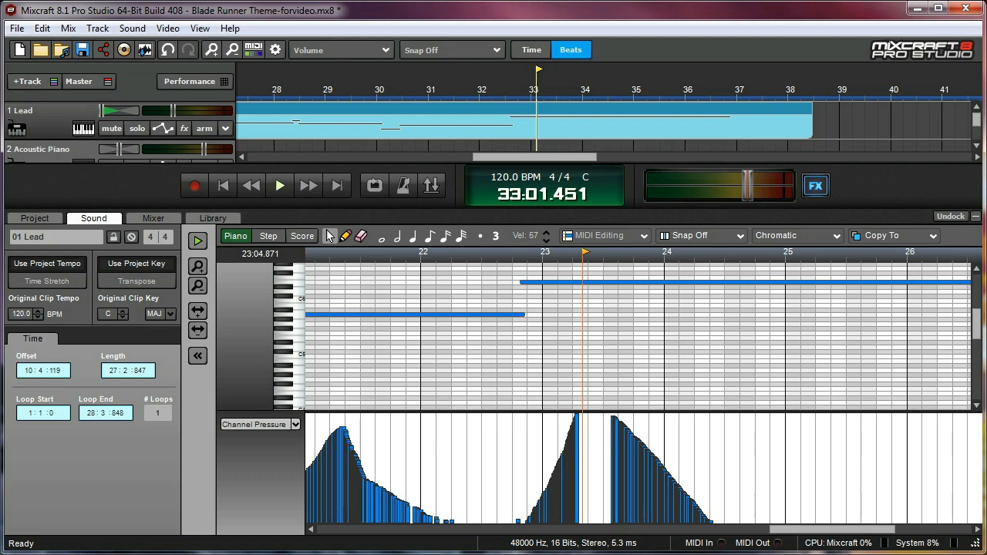
- Collapse the clip detail area and show an automation lane on the Lead track for the ME80 Version 2 Ribbon parameter
{"action": "left_click", "coordinate": [976, 217]}
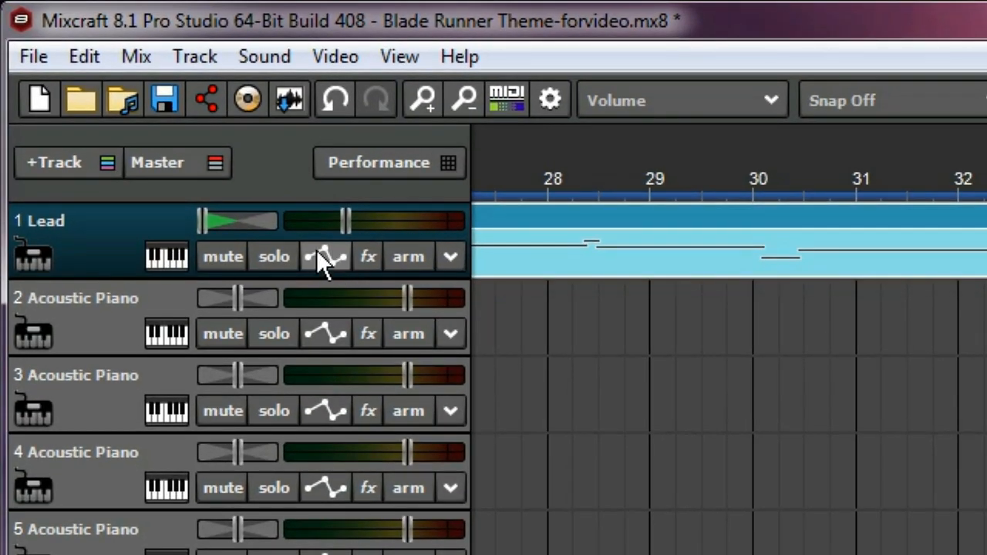
{"action": "left_click", "coordinate": [316, 250]}
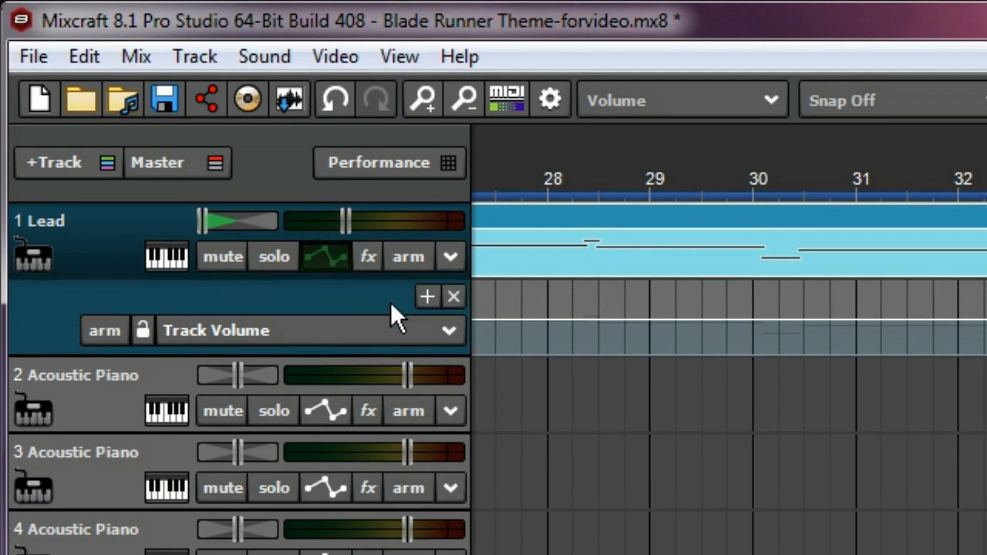
{"action": "left_click", "coordinate": [414, 331]}
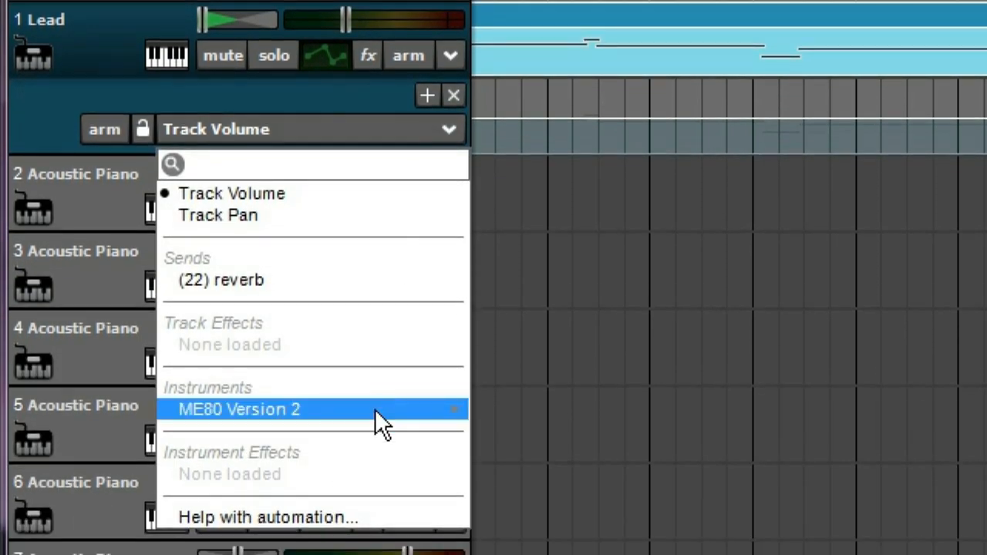
{"action": "mouse_move", "coordinate": [375, 409]}
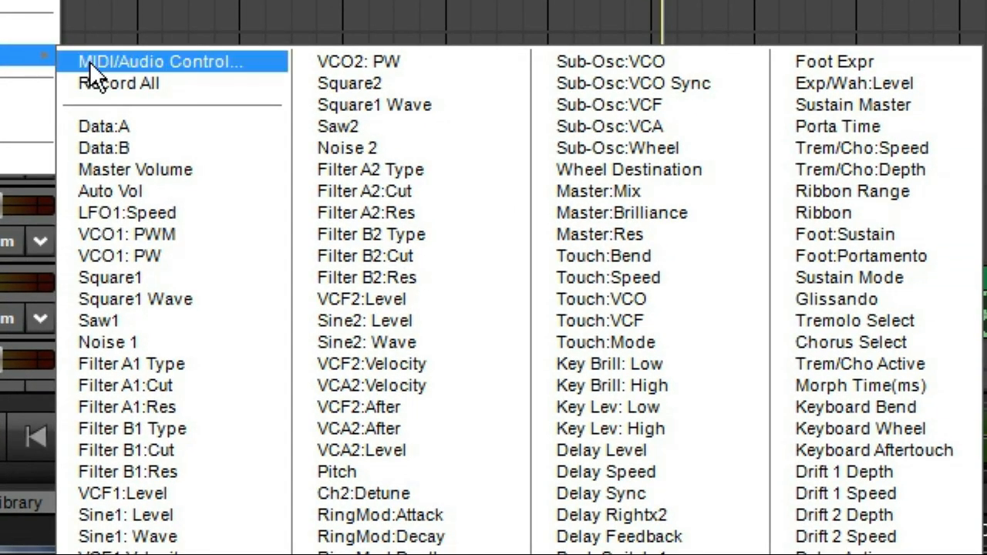
{"action": "left_click", "coordinate": [885, 213]}
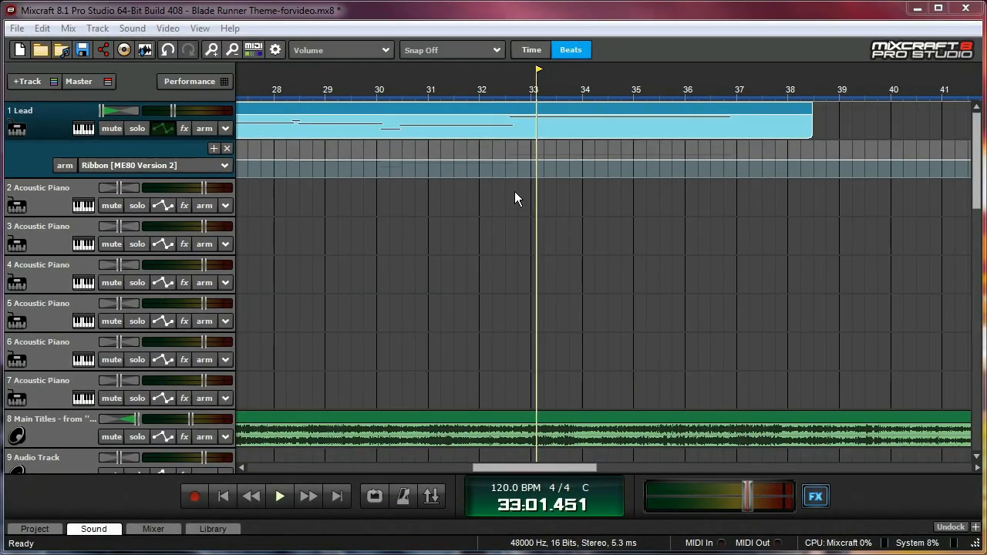
- Locate the pitch fall by playback and draw a descending Ribbon ramp from just before bar 34 to near the minimum at about bar 35.7
{"action": "left_click", "coordinate": [514, 191]}
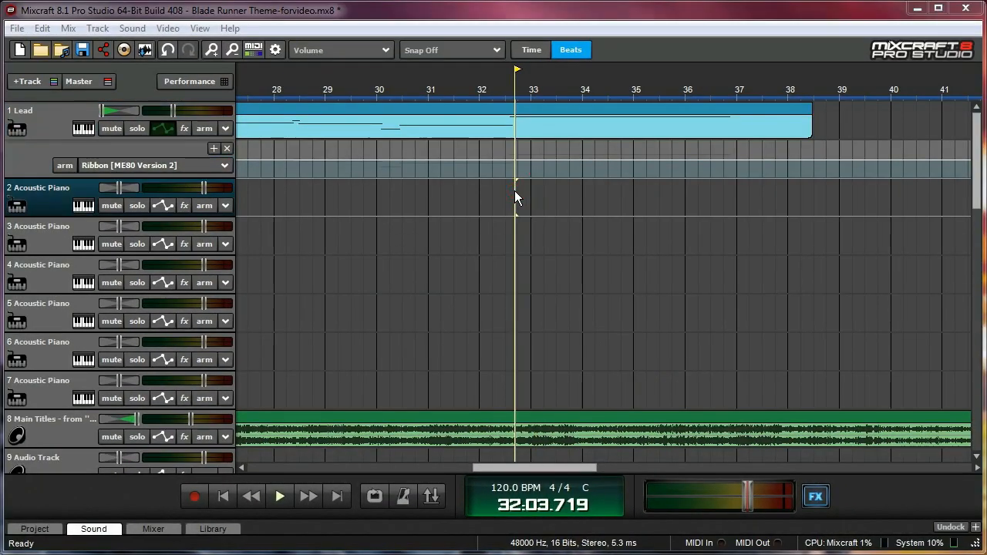
{"action": "key", "text": "space"}
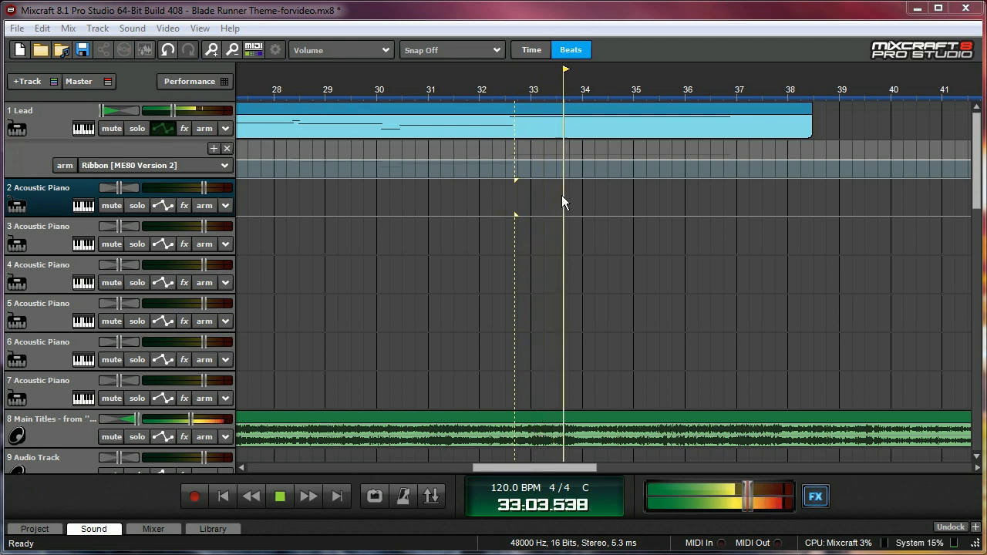
{"action": "key", "text": "space"}
{"action": "left_click", "coordinate": [579, 147]}
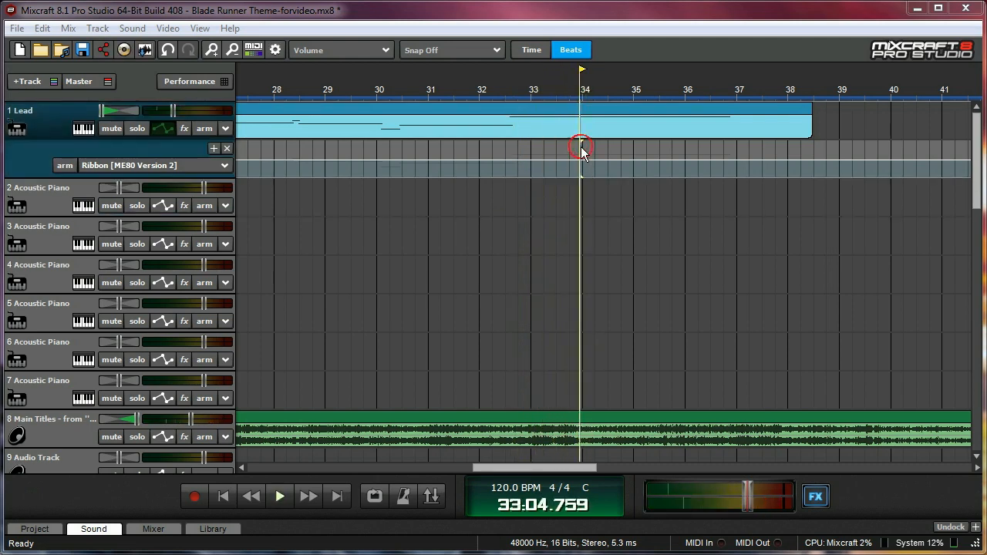
{"action": "scroll", "coordinate": [580, 147], "scroll_direction": "up", "scroll_amount": 3}
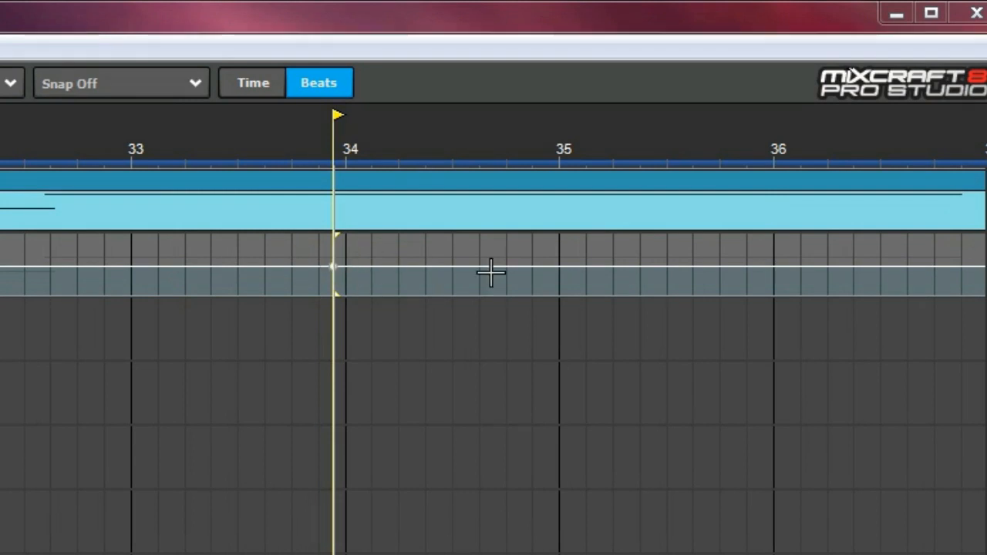
{"action": "left_click_drag", "start_coordinate": [693, 266], "coordinate": [700, 293]}
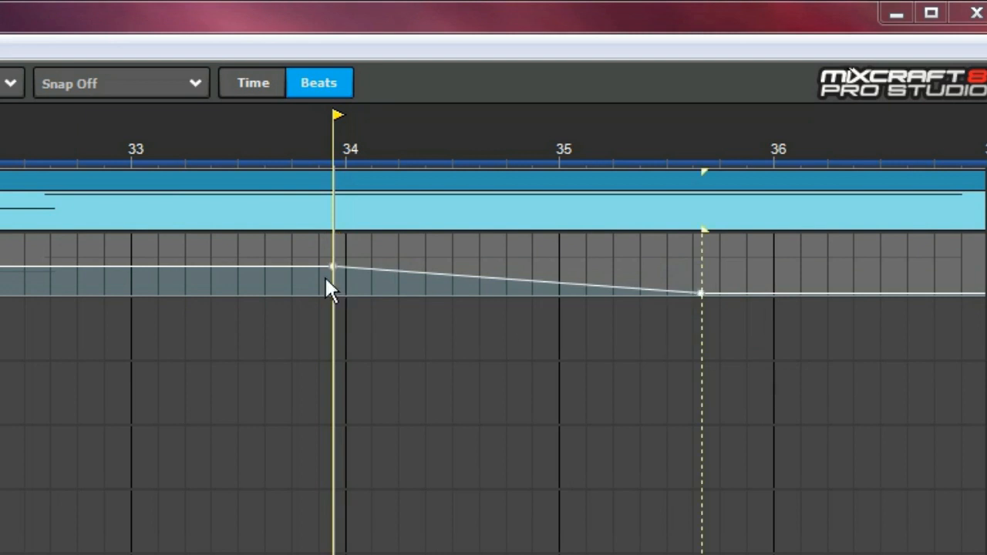
- Play the Ribbon ramp, move its end point out to about bar 36.5, and play it again
{"action": "left_click", "coordinate": [305, 239]}
{"action": "key", "text": "space"}
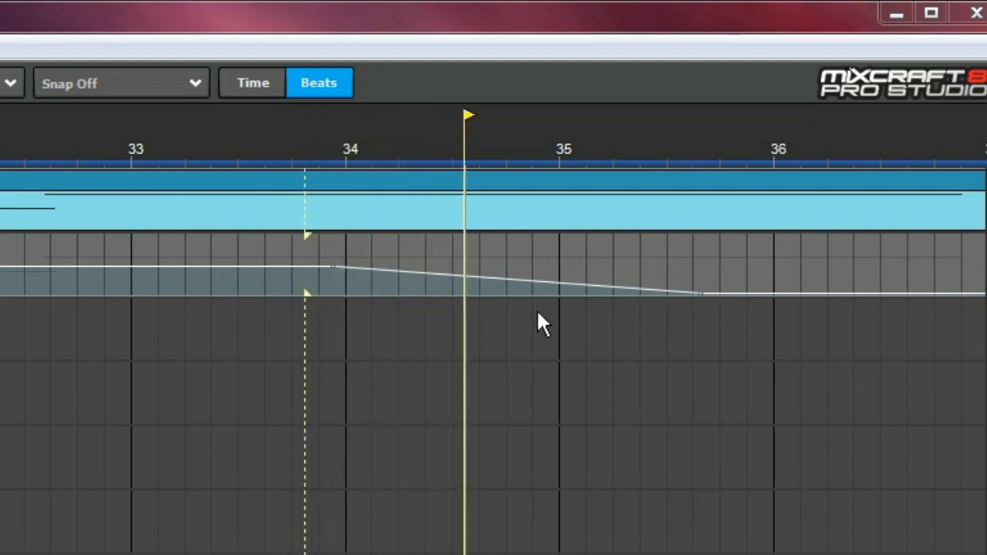
{"action": "key", "text": "space"}
{"action": "left_click_drag", "start_coordinate": [700, 293], "coordinate": [896, 357]}
{"action": "key", "text": "space"}
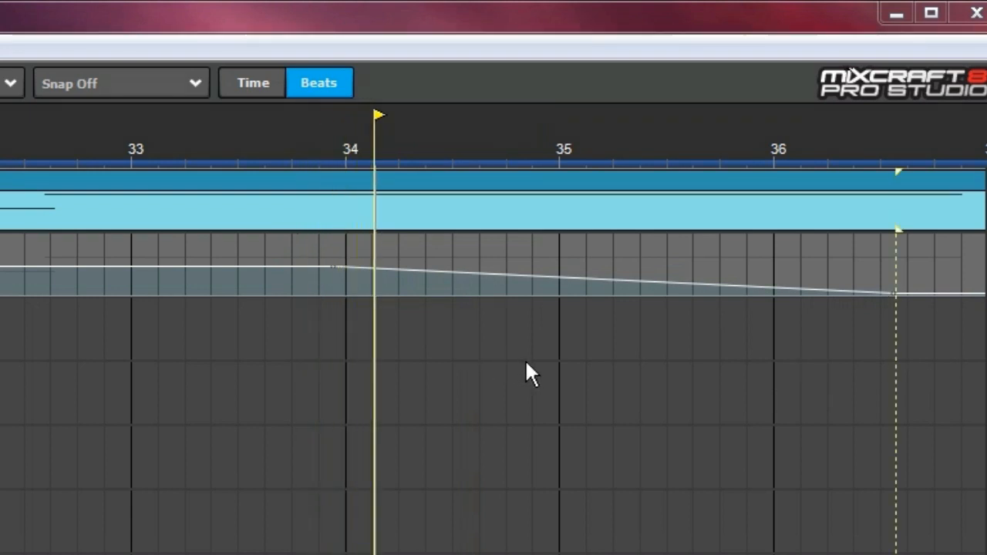
- Raise the Ribbon ramp's end point near bar 36.5, play it, lower the point slightly and play it again to match the original pitch
{"action": "left_click_drag", "start_coordinate": [894, 298], "coordinate": [891, 279]}
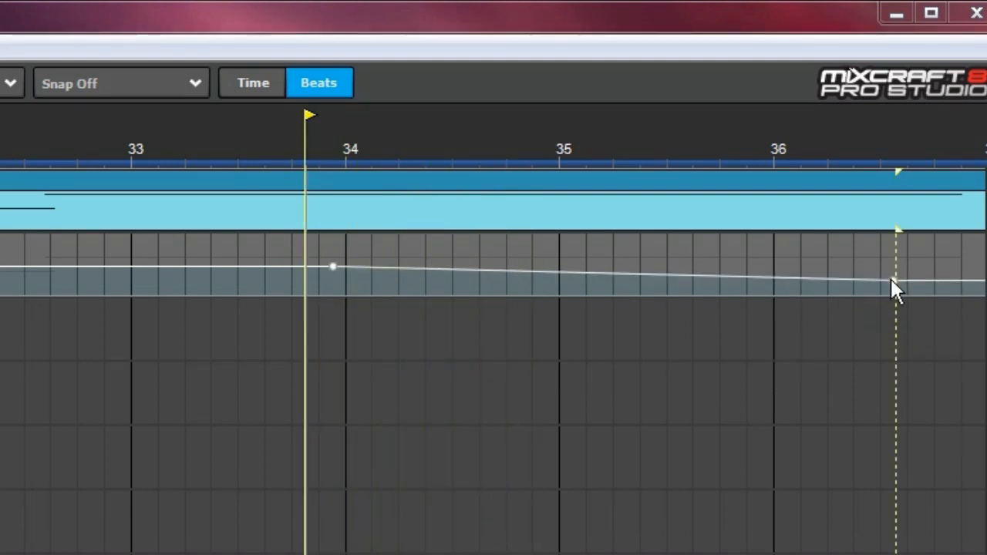
{"action": "key", "text": "space"}
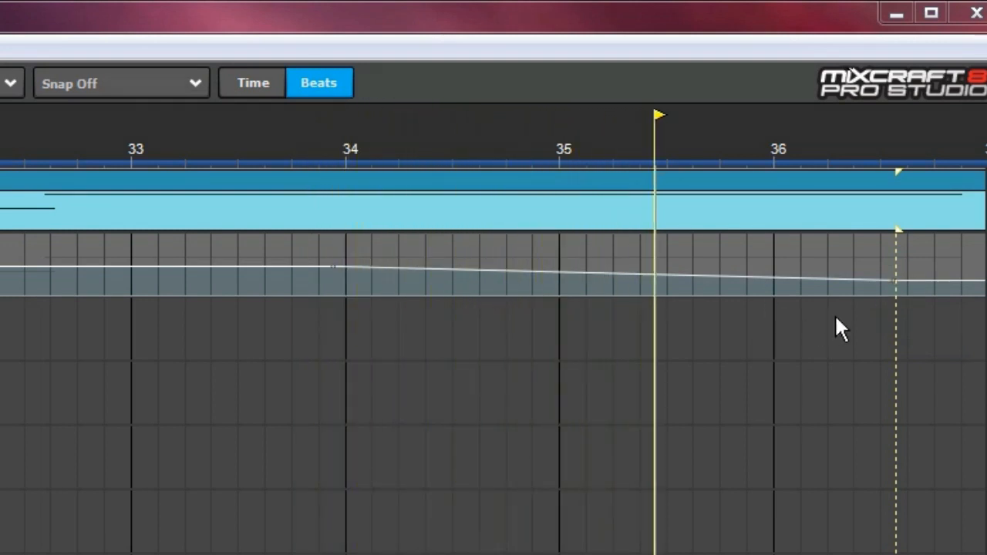
{"action": "key", "text": "space"}
{"action": "left_click_drag", "start_coordinate": [893, 282], "coordinate": [892, 286]}
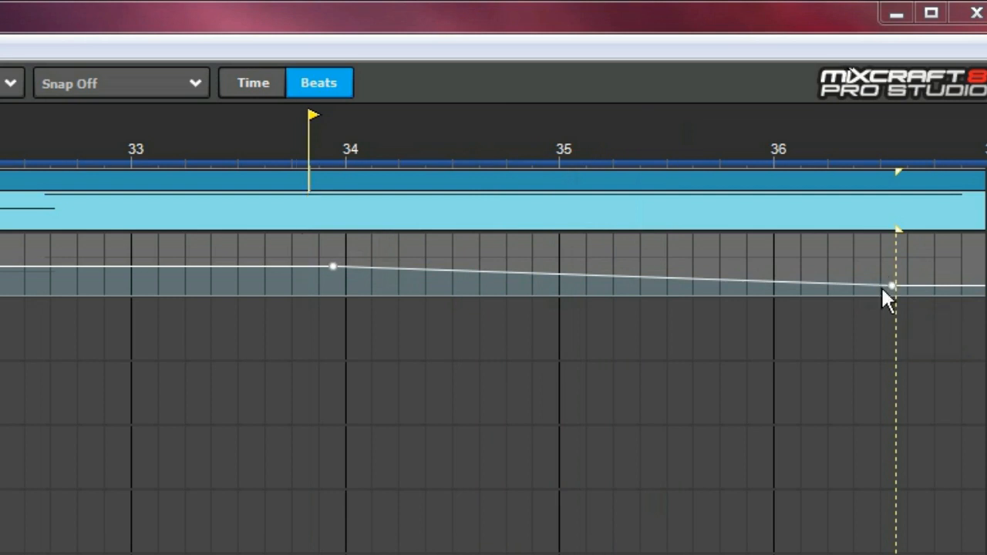
{"action": "key", "text": "space"}
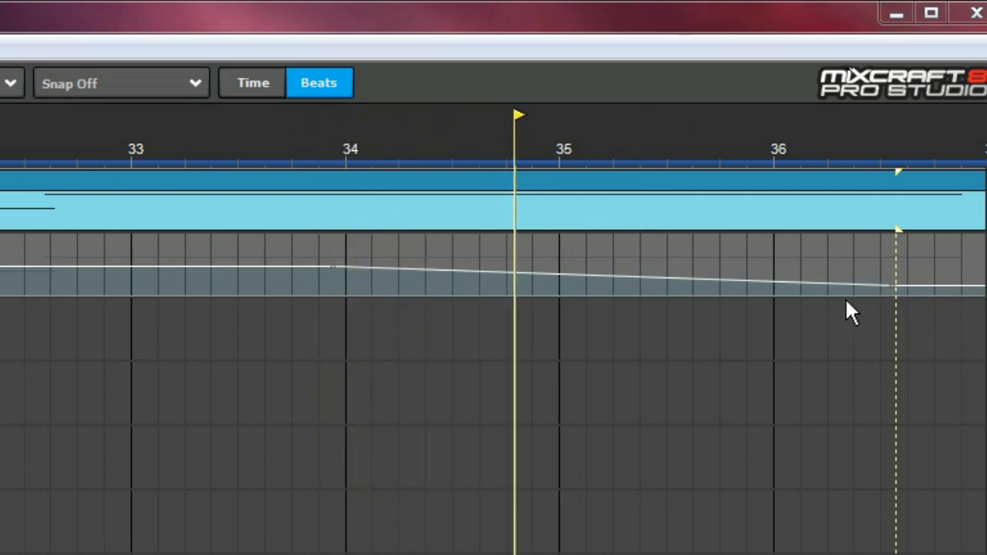
{"action": "key", "text": "space"}
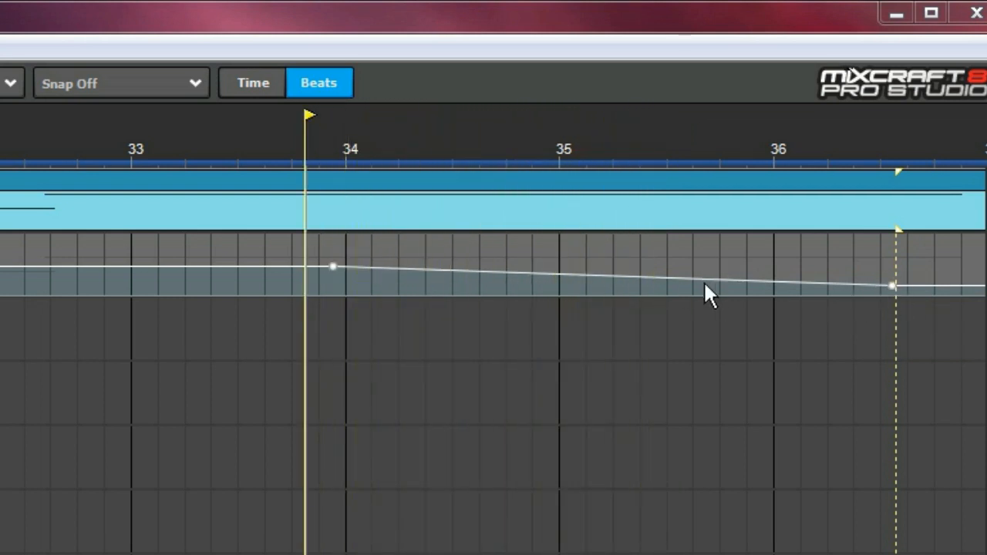
- Lower the Ribbon ramp's end point to about 0.16 and compare the pitch bend with the original before and after
{"action": "key", "text": "space"}
{"action": "key", "text": "space"}
{"action": "left_click_drag", "start_coordinate": [892, 283], "coordinate": [887, 289]}
{"action": "key", "text": "space"}
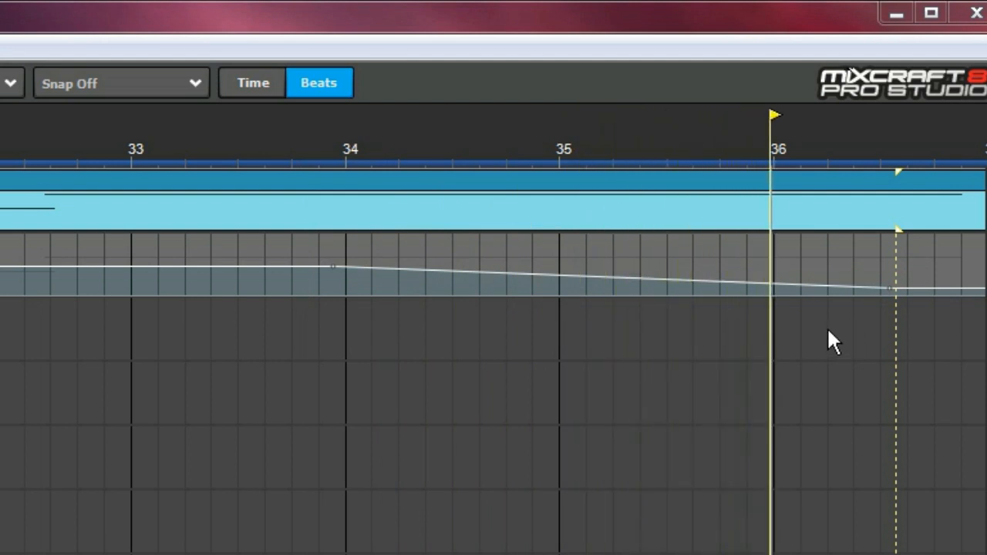
{"action": "key", "text": "space"}
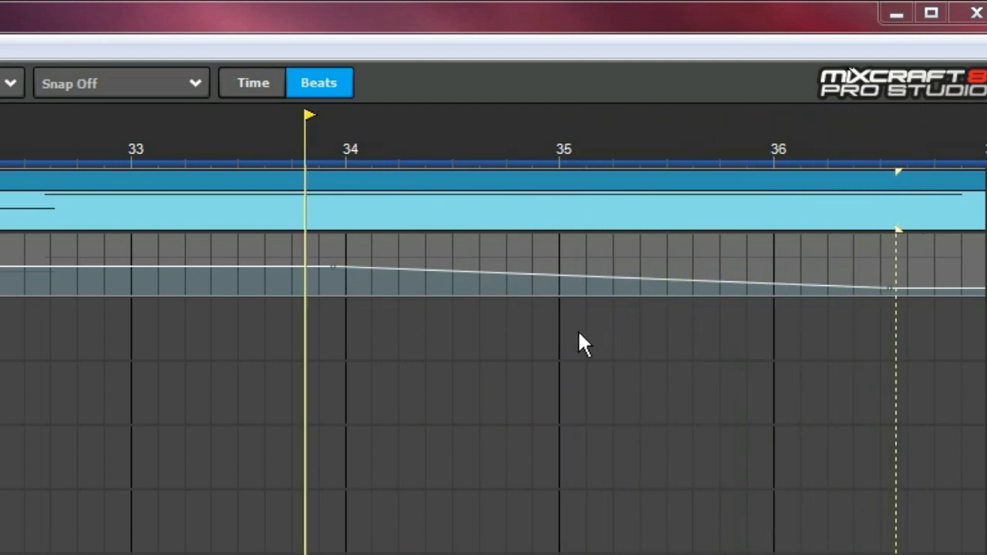
- Add Ribbon points at about bars 37.3 and 37.5, raising the second back to the level before the ramp
{"action": "scroll", "coordinate": [578, 329], "scroll_direction": "down", "scroll_amount": 2}
{"action": "scroll", "coordinate": [566, 331], "scroll_direction": "right", "scroll_amount": 2}
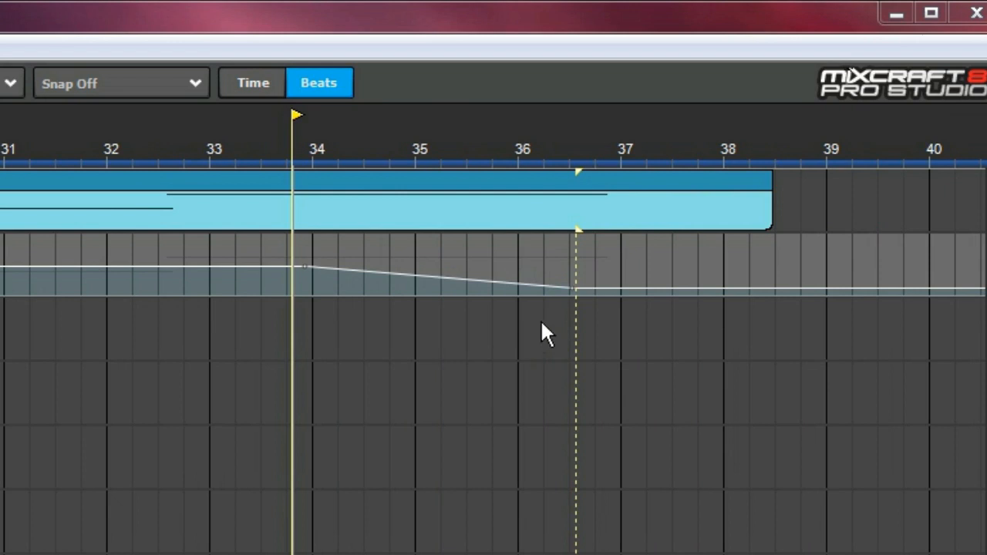
{"action": "scroll", "coordinate": [540, 329], "scroll_direction": "right", "scroll_amount": 2}
{"action": "left_click", "coordinate": [496, 288]}
{"action": "left_click", "coordinate": [524, 287]}
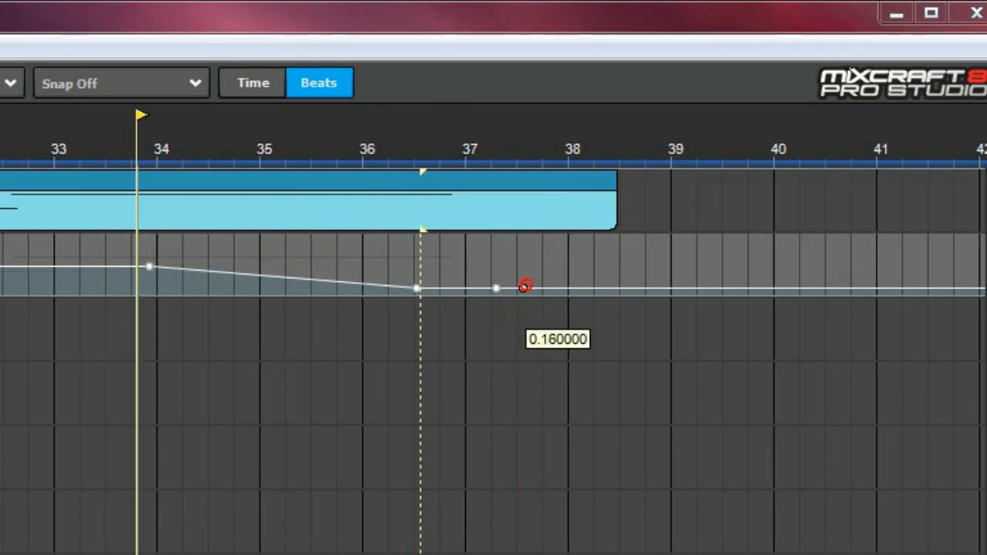
{"action": "left_click_drag", "start_coordinate": [524, 287], "coordinate": [518, 267]}
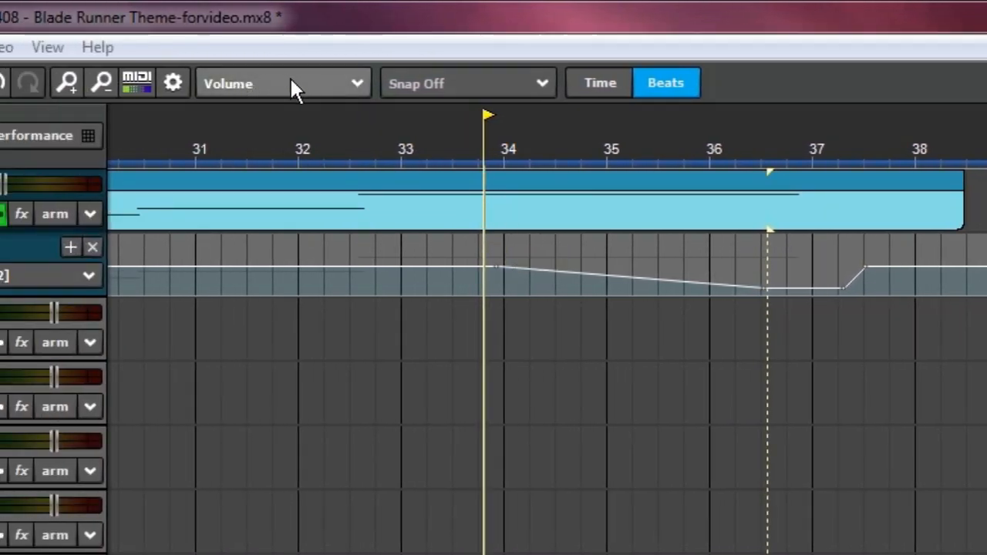
- Draw a volume fade on the Lead clip from about bar 34 down to near zero at the clip's end, and play it
{"action": "left_click", "coordinate": [511, 209]}
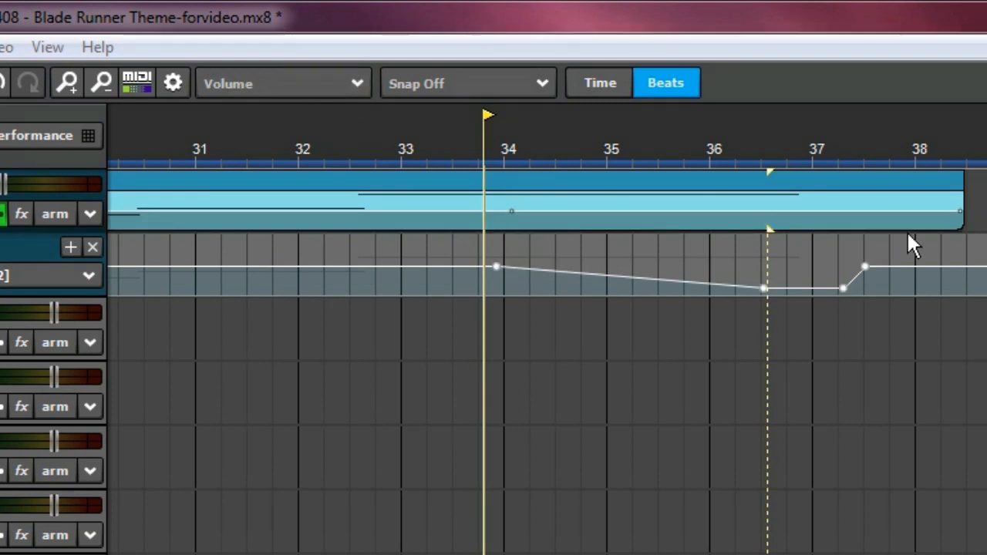
{"action": "left_click_drag", "start_coordinate": [954, 211], "coordinate": [963, 260]}
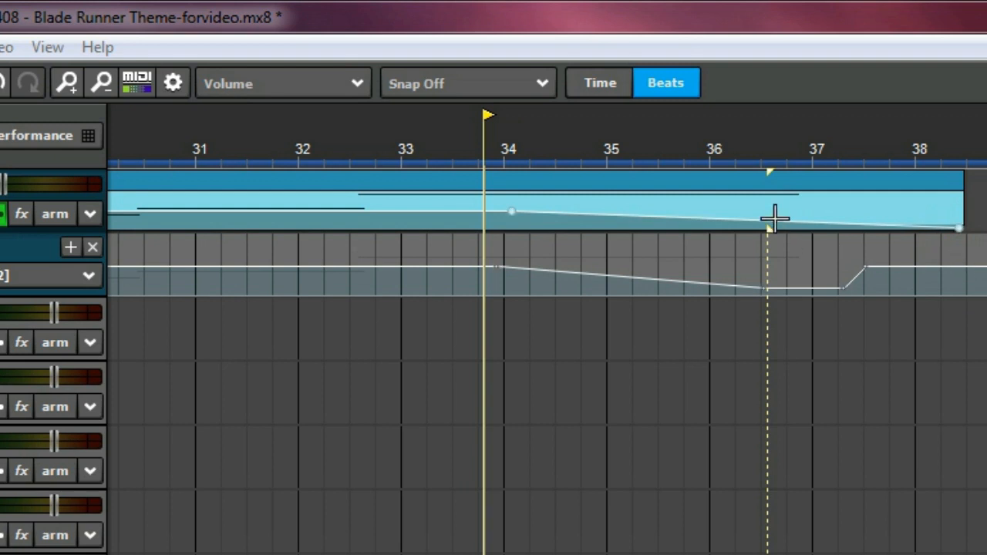
{"action": "key", "text": "space"}
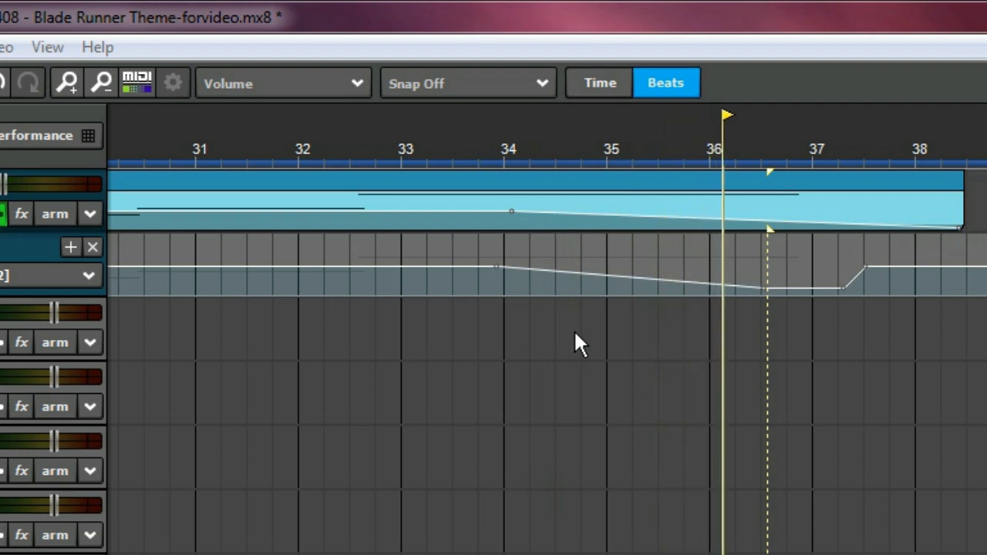
{"action": "key", "text": "space"}
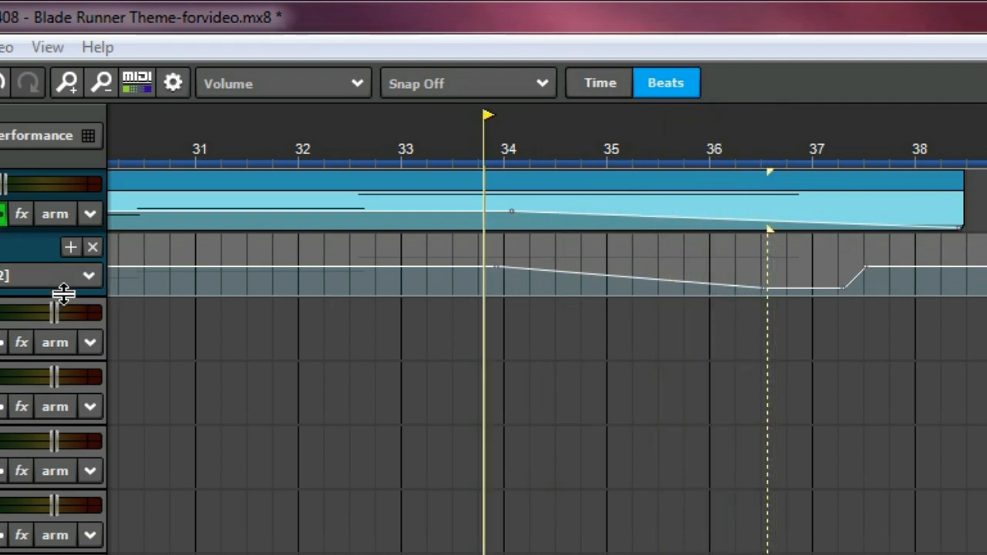
- Make the Lead track much taller so its clip volume envelope is shown in detail
{"action": "left_click_drag", "start_coordinate": [63, 293], "coordinate": [92, 554]}
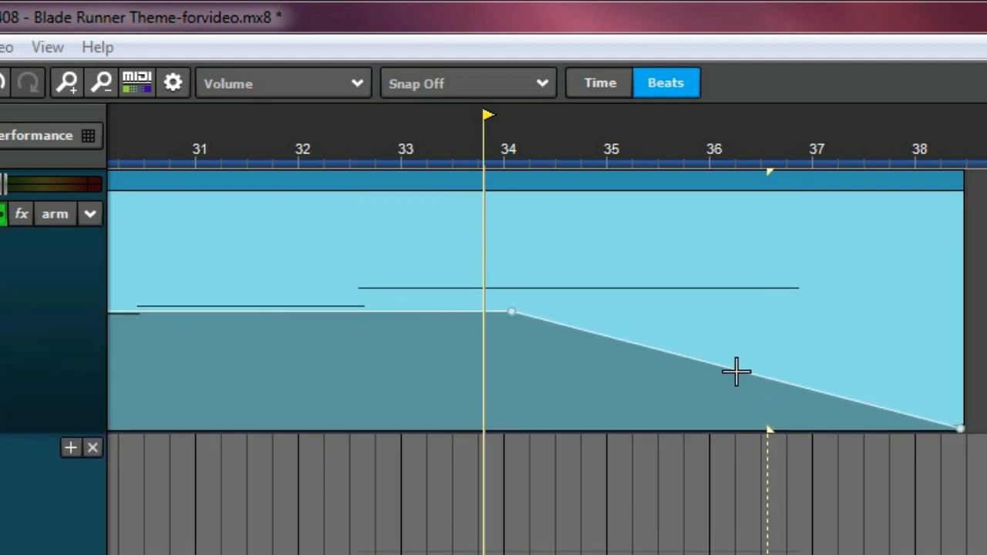
- Bend the Lead clip's volume fade into a curve with points between bars 35 and 37.2, reaching silence there, and play it
{"action": "left_click", "coordinate": [703, 365]}
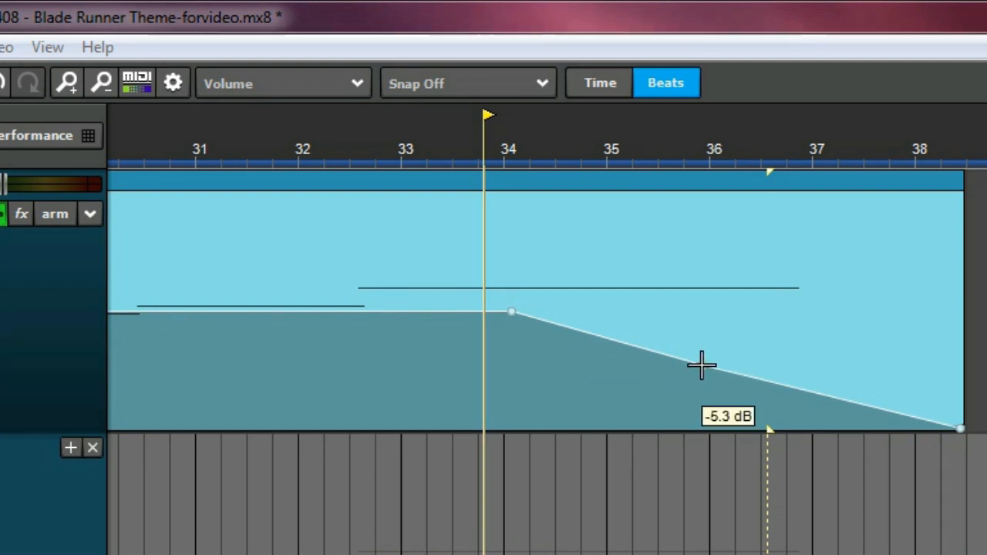
{"action": "left_click_drag", "start_coordinate": [612, 340], "coordinate": [618, 327]}
{"action": "left_click_drag", "start_coordinate": [704, 364], "coordinate": [834, 427]}
{"action": "key", "text": "space"}
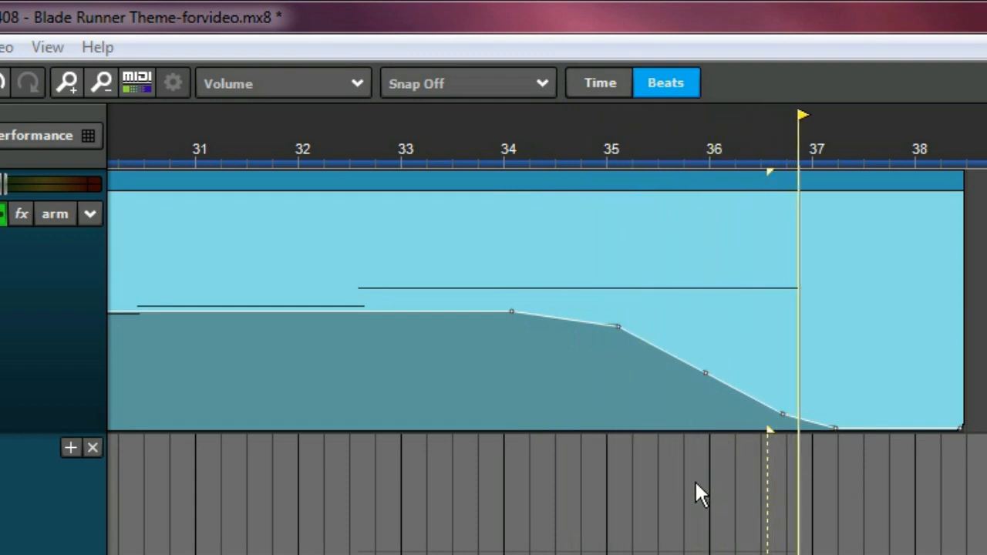
{"action": "key", "text": "space"}
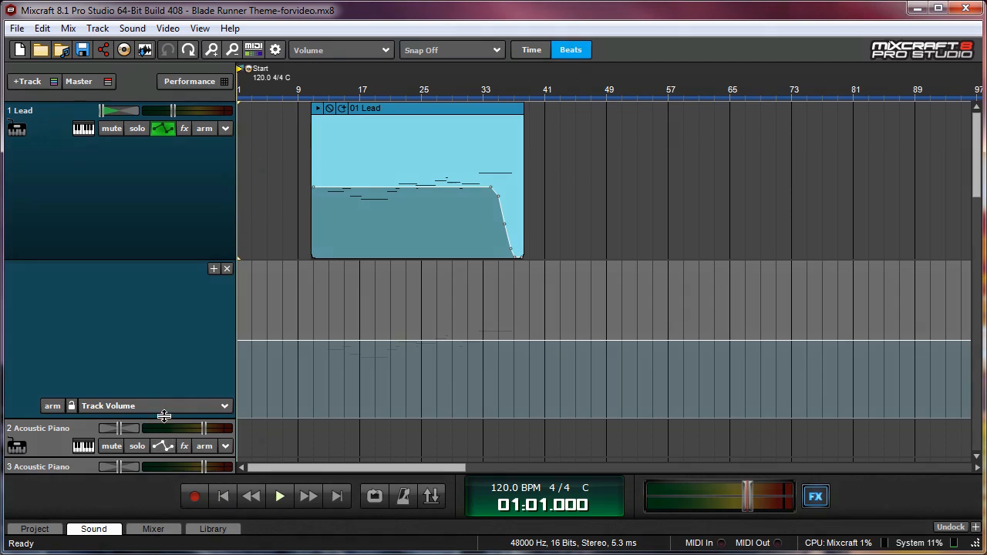
- Shrink the Lead track's automation lane to its compact height, centre the track's pan and raise its volume
{"action": "left_click_drag", "start_coordinate": [164, 417], "coordinate": [168, 188]}
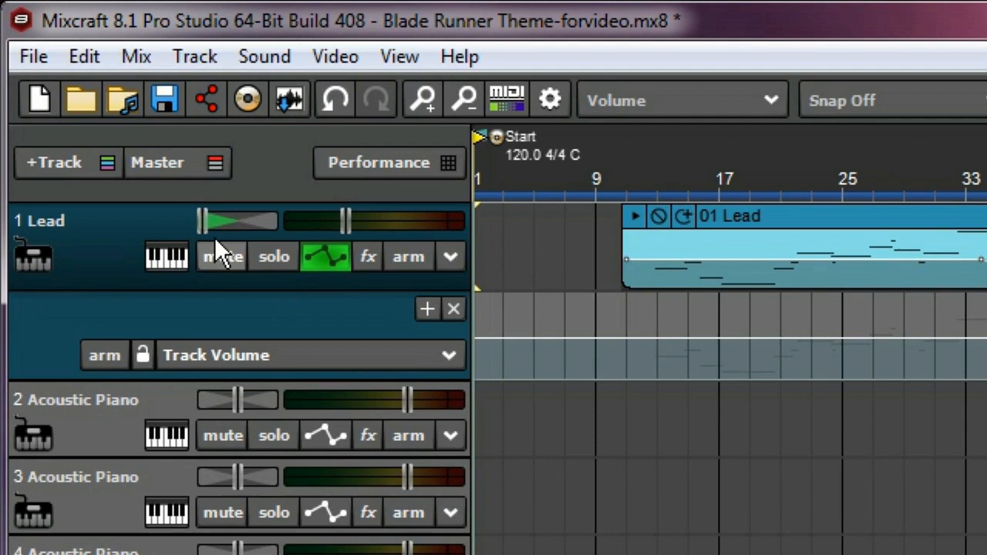
{"action": "left_click_drag", "start_coordinate": [101, 110], "coordinate": [103, 110]}
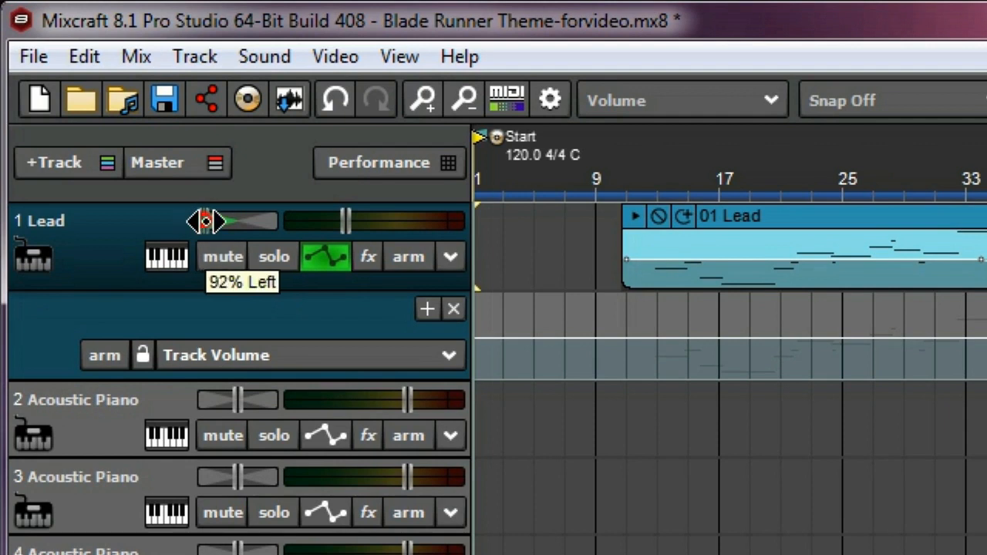
{"action": "left_click_drag", "start_coordinate": [204, 222], "coordinate": [393, 219]}
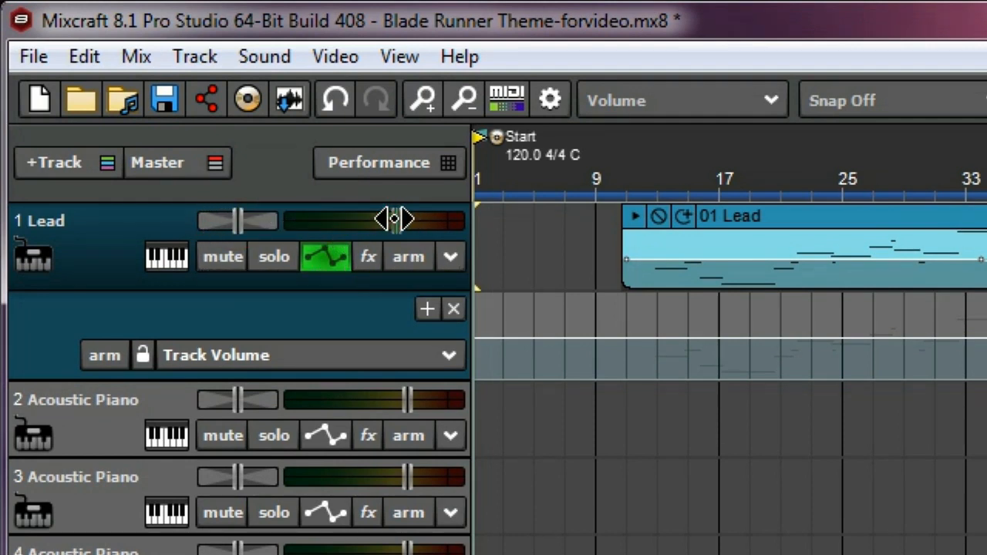
- Add a send track and insert the Acoustica Pro Studio Reverb effect on it
{"action": "left_click", "coordinate": [79, 164]}
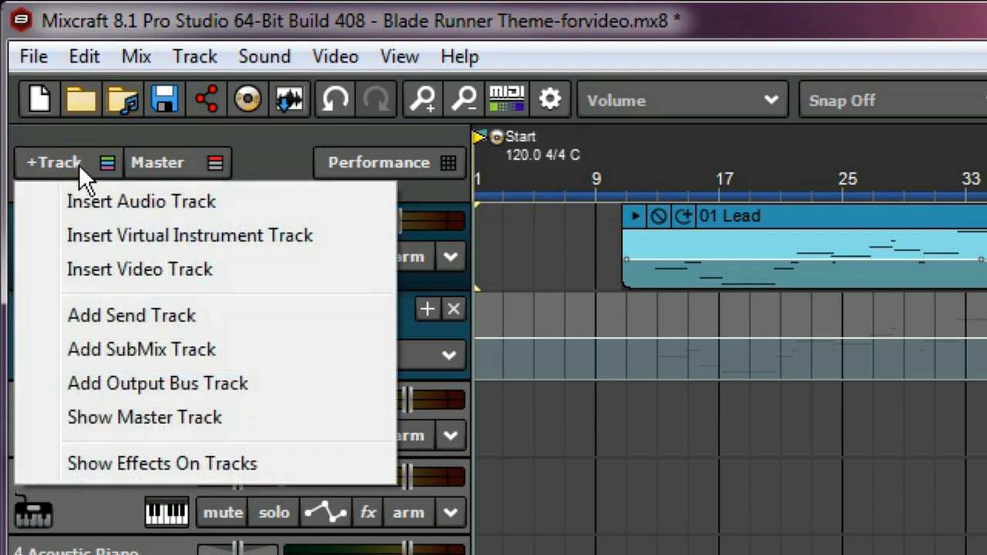
{"action": "left_click", "coordinate": [124, 315]}
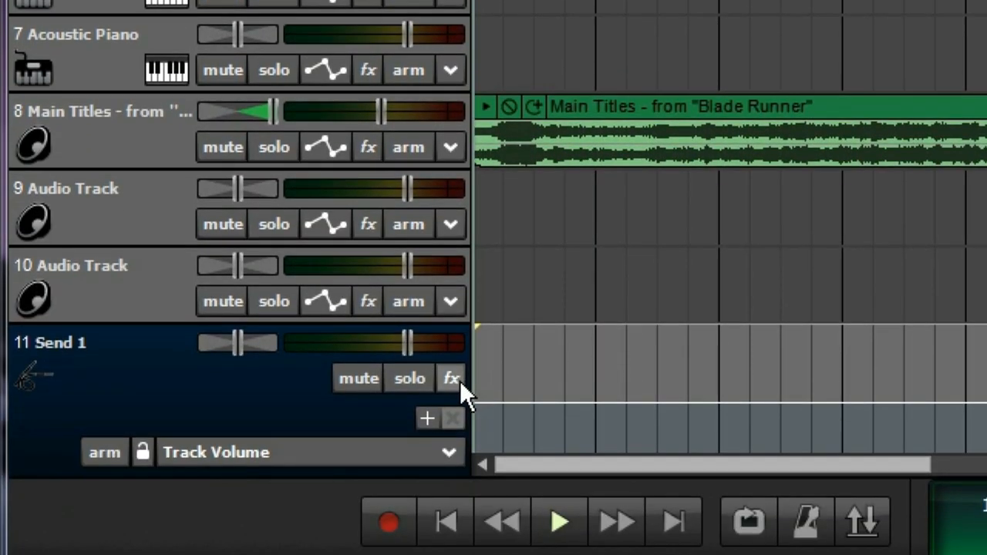
{"action": "left_click", "coordinate": [458, 380]}
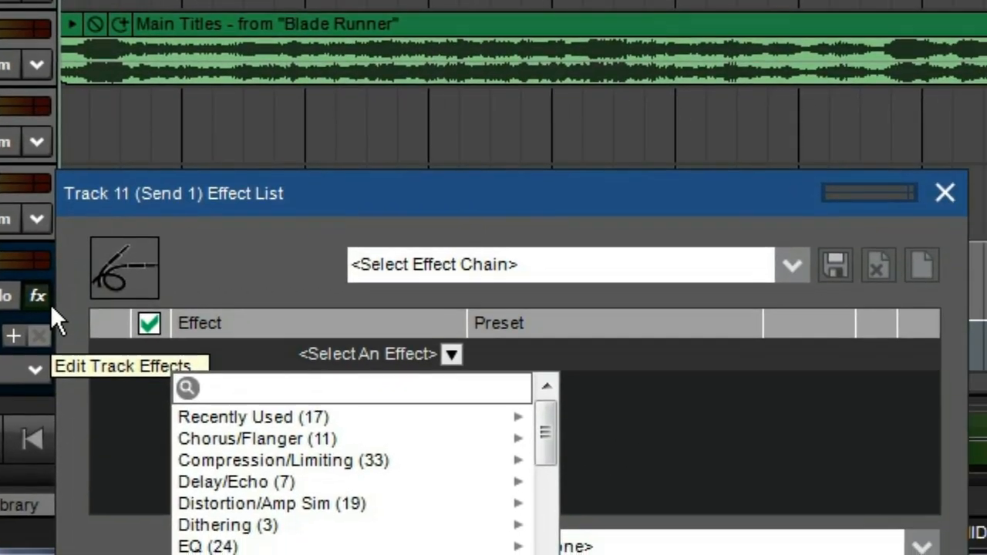
{"action": "type", "text": "pro "}
{"action": "type", "text": "stu"}
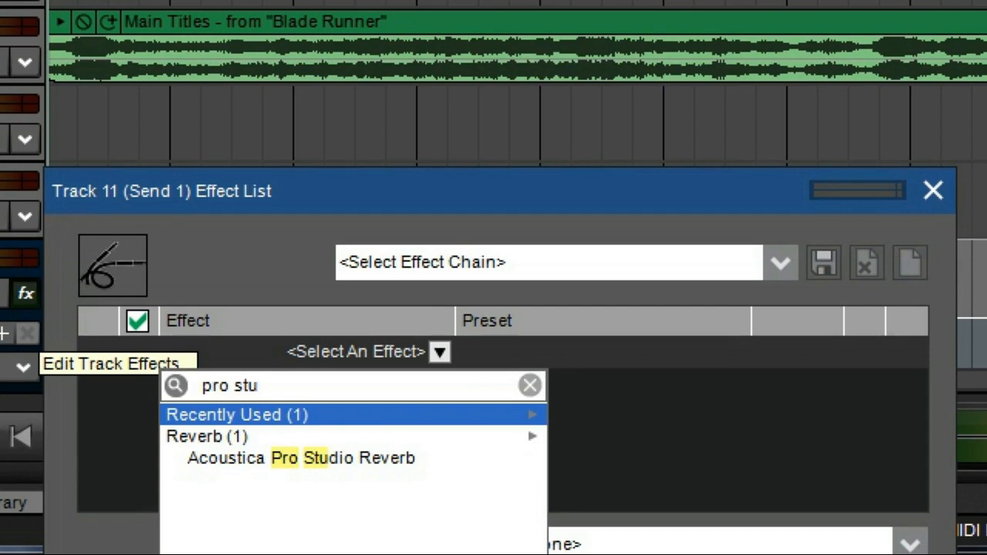
{"action": "left_click", "coordinate": [242, 462]}
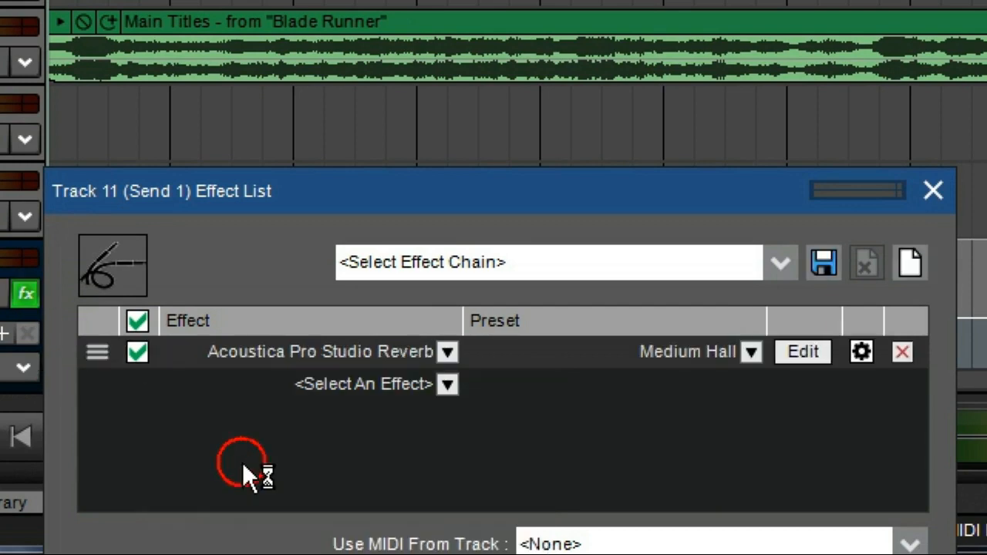
- Load the reverb's Cathedral preset, raise Predelay to its midpoint and lower Liveness to about a quarter
{"action": "left_click", "coordinate": [801, 353]}
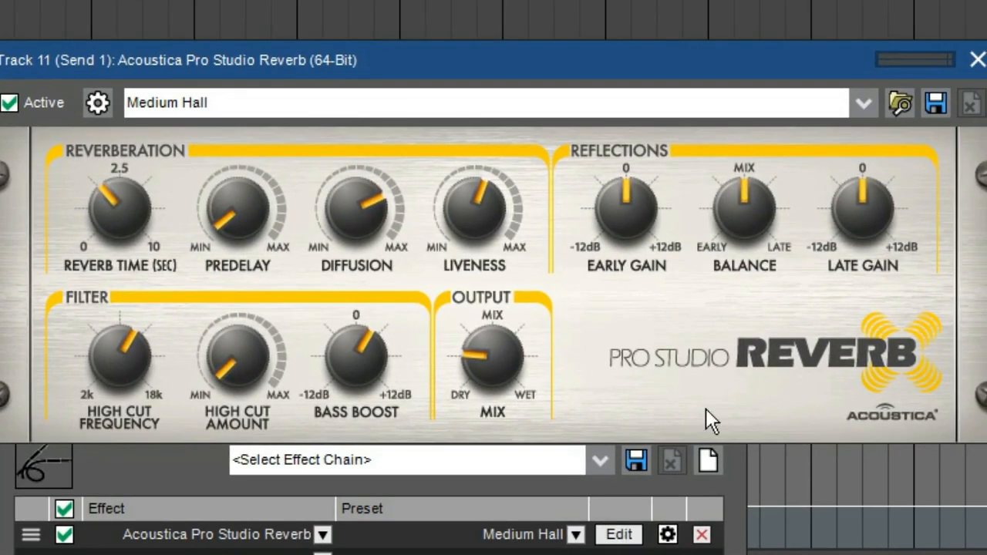
{"action": "left_click", "coordinate": [864, 103]}
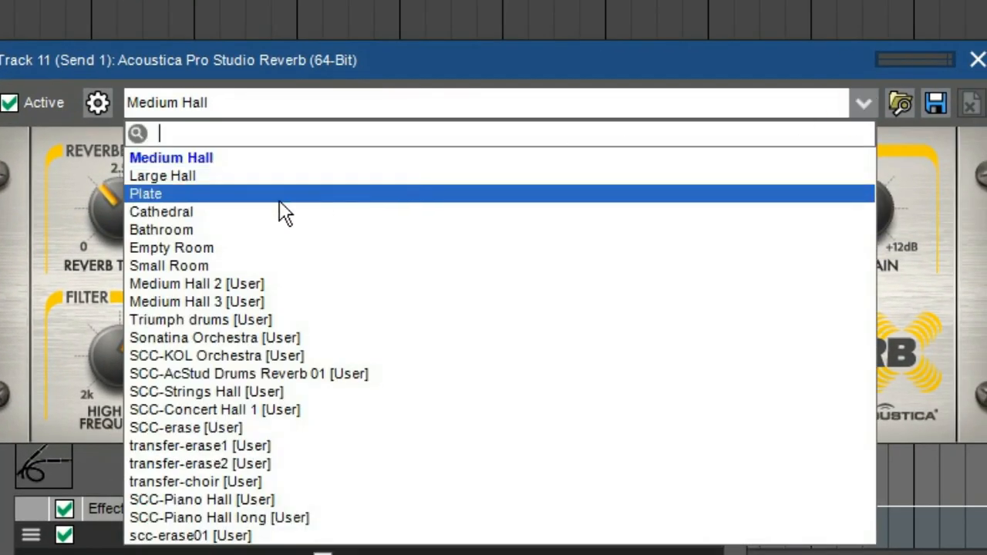
{"action": "left_click", "coordinate": [234, 213]}
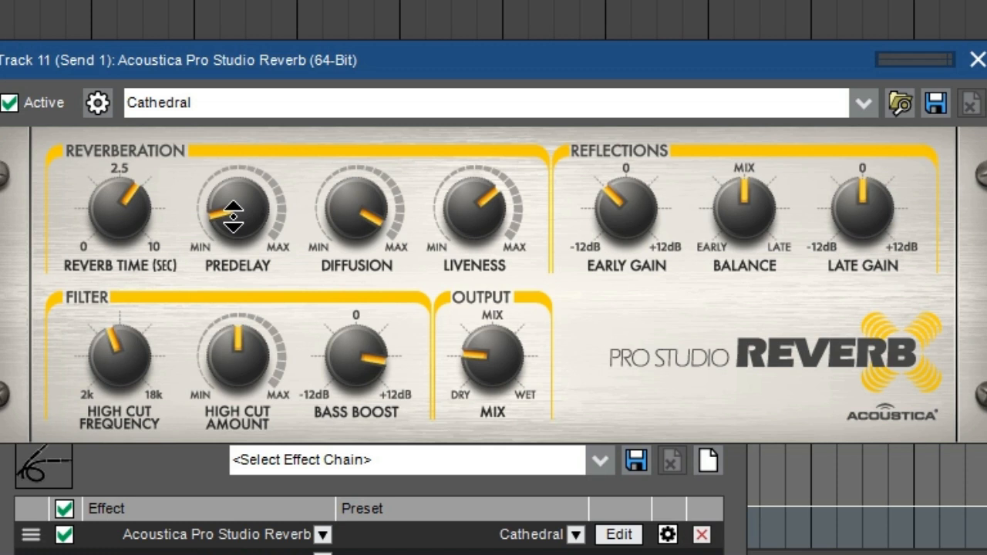
{"action": "left_click_drag", "start_coordinate": [233, 216], "coordinate": [234, 104]}
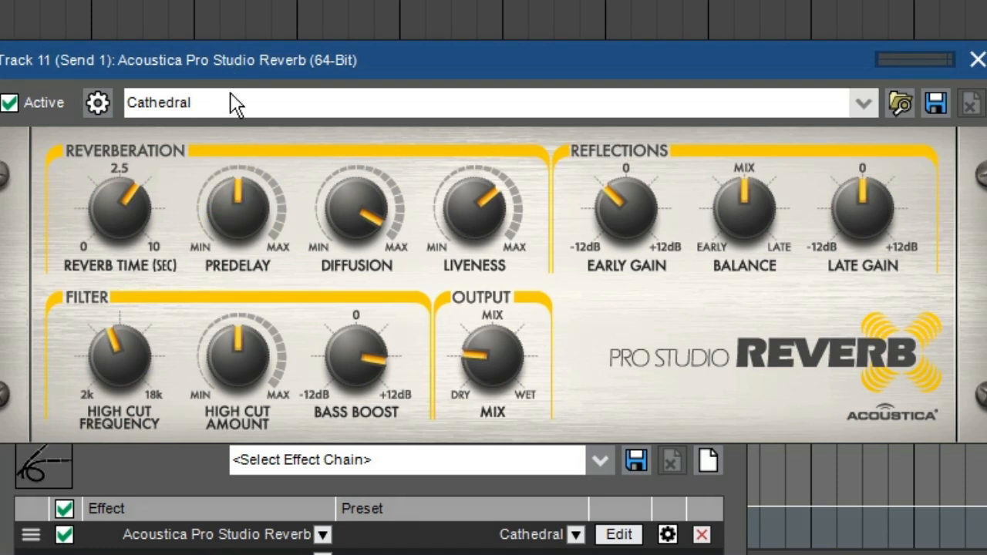
{"action": "left_click_drag", "start_coordinate": [493, 213], "coordinate": [491, 359]}
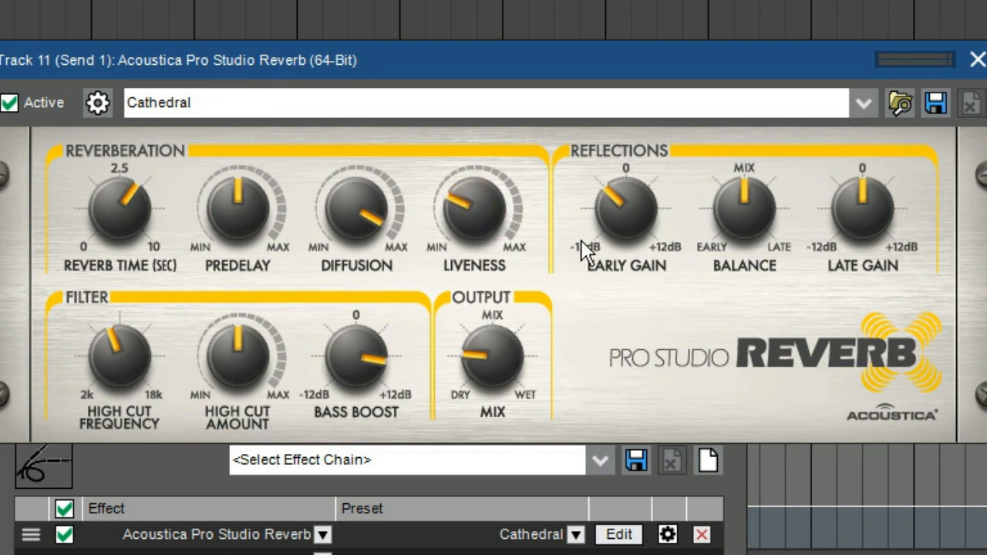
- Set the reverb's Early Gain to -12 dB, raise High Cut Frequency, lower Bass Boost to just under 0 and make Mix fully wet
{"action": "left_click_drag", "start_coordinate": [621, 195], "coordinate": [620, 364]}
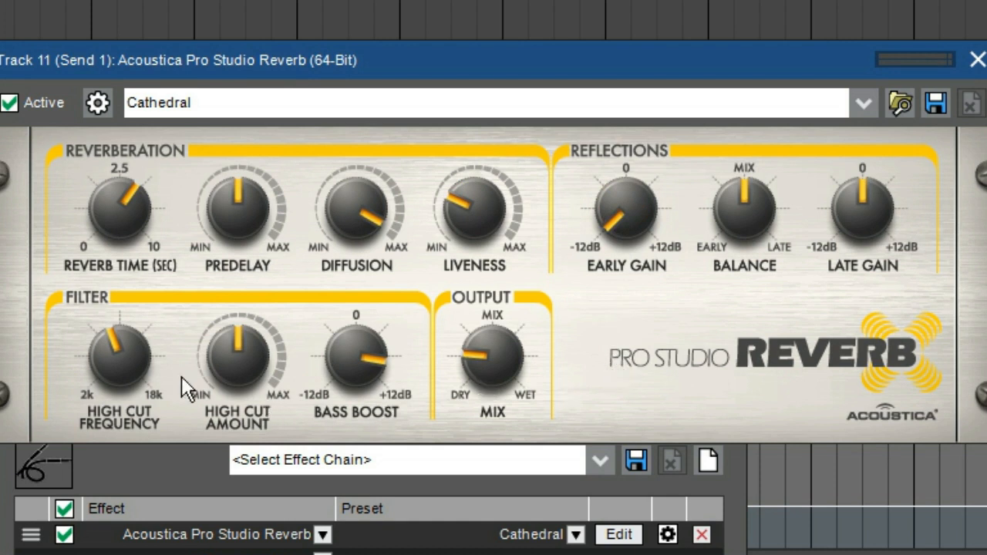
{"action": "left_click_drag", "start_coordinate": [110, 375], "coordinate": [89, 274]}
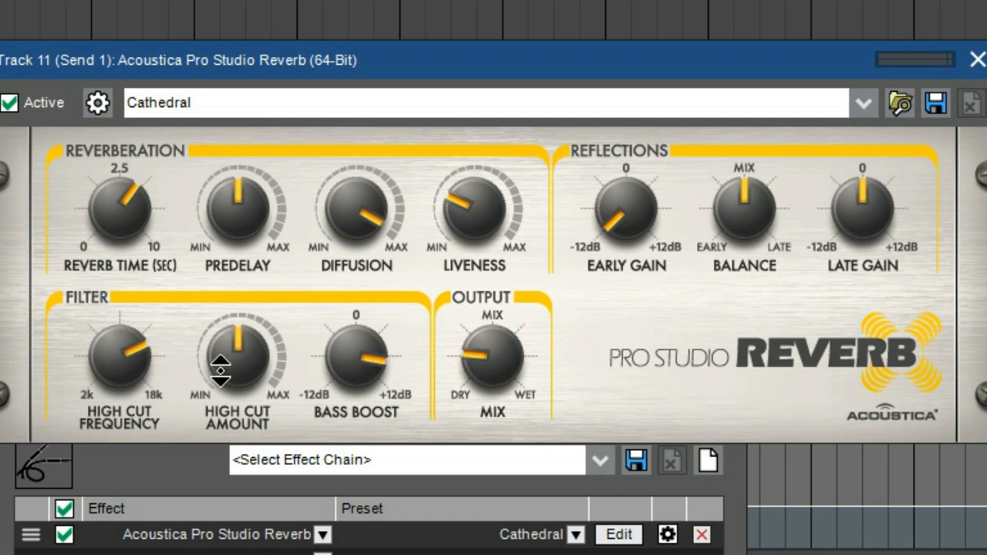
{"action": "left_click_drag", "start_coordinate": [342, 356], "coordinate": [347, 483]}
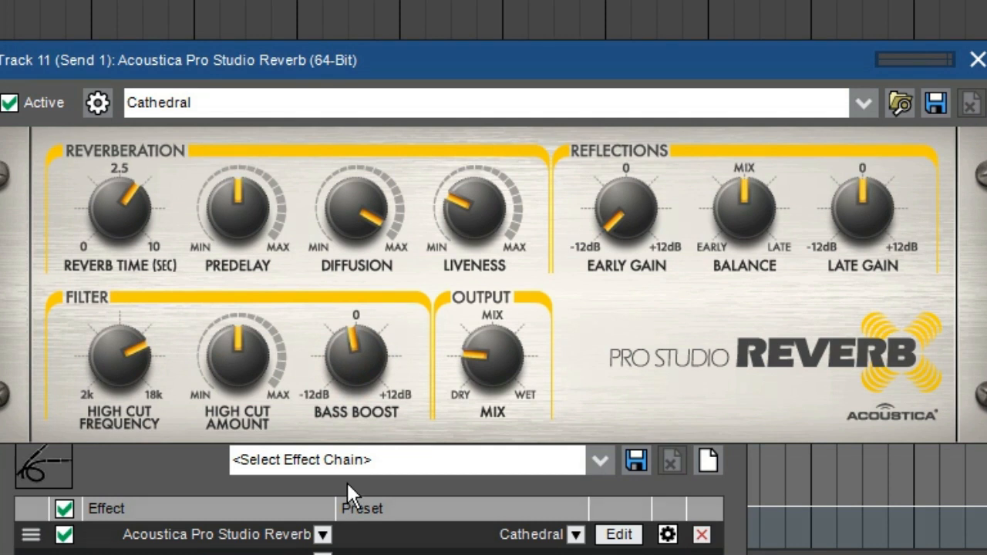
{"action": "left_click_drag", "start_coordinate": [473, 352], "coordinate": [464, 62]}
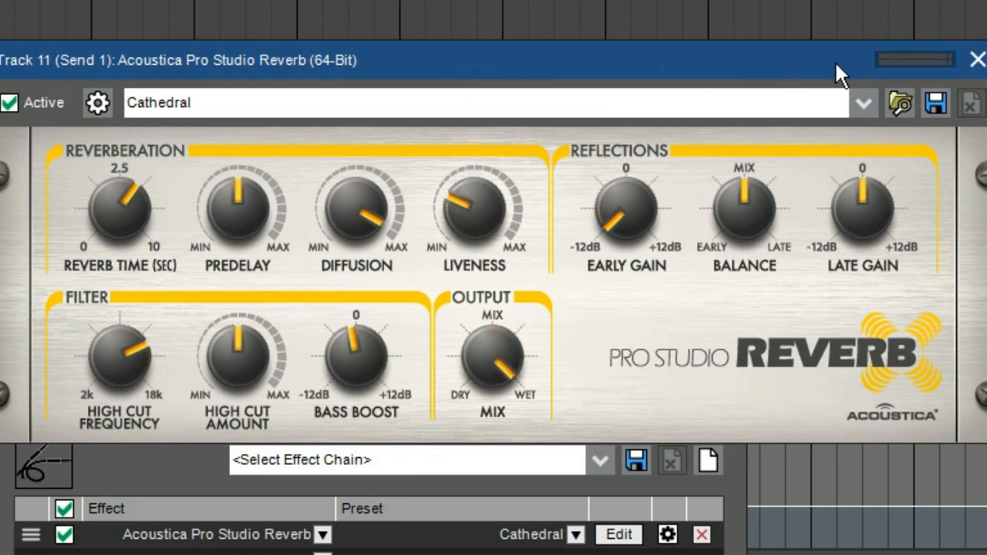
{"action": "left_click", "coordinate": [976, 60]}
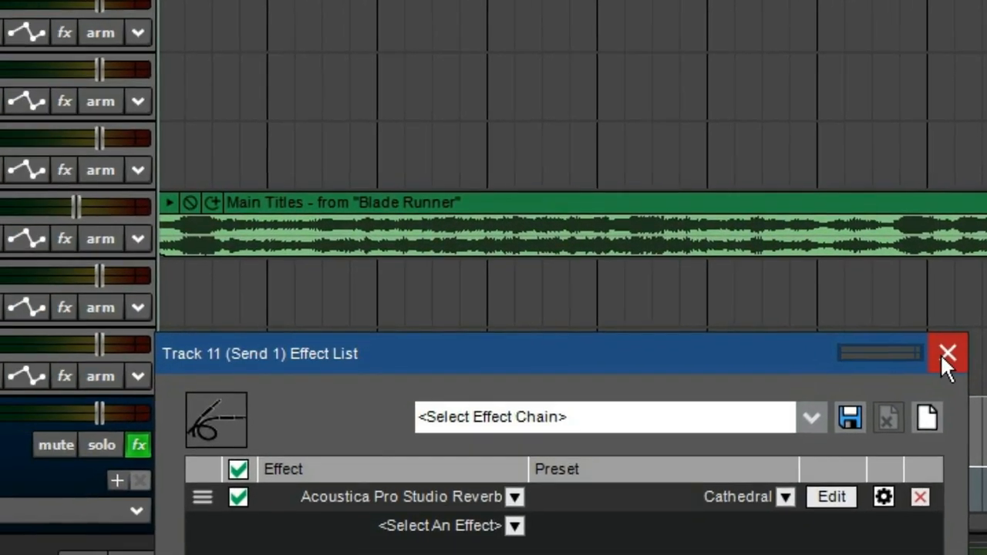
{"action": "left_click", "coordinate": [726, 399]}
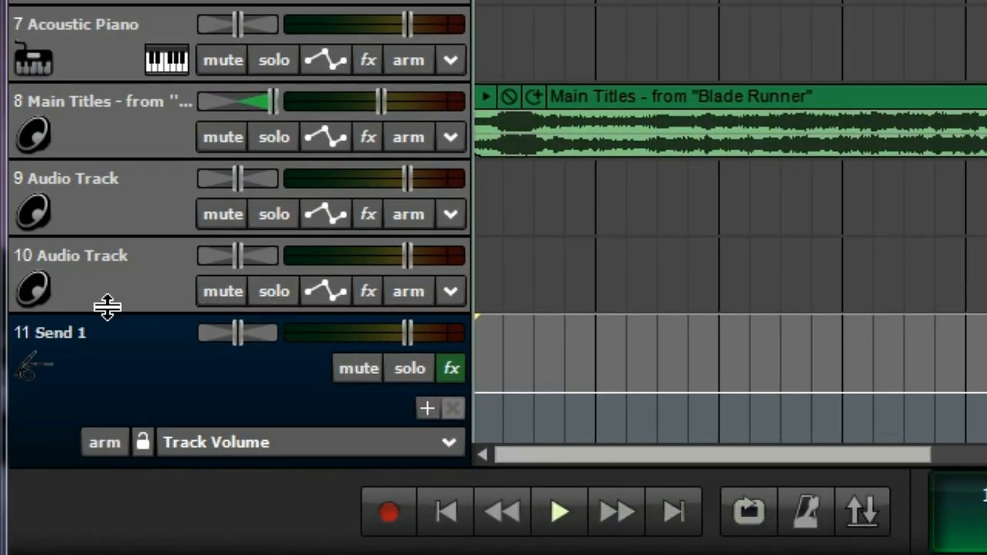
- Rename the Send 1 track as Reverb
{"action": "double_click", "coordinate": [81, 333]}
{"action": "type", "text": "Re"}
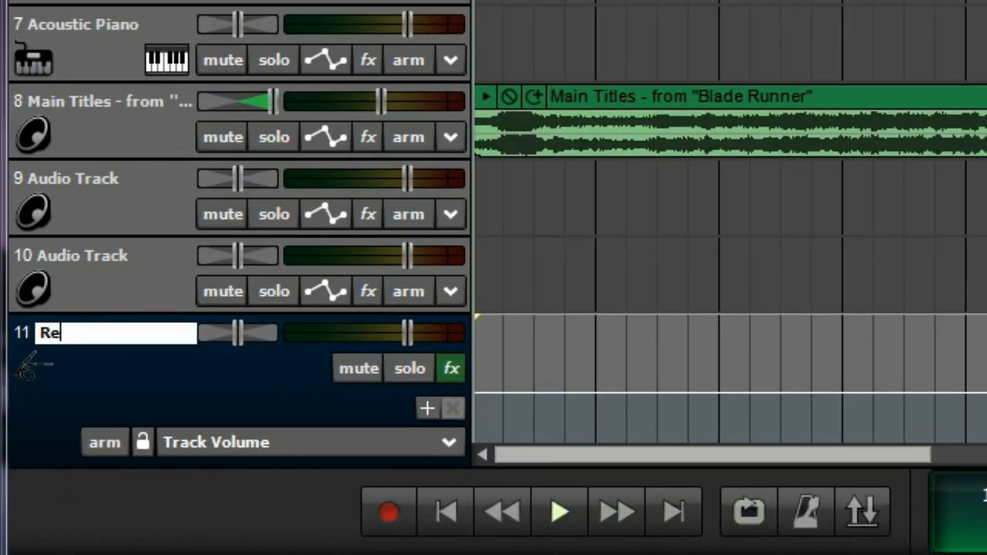
{"action": "type", "text": "verb"}
{"action": "key", "text": "Return"}
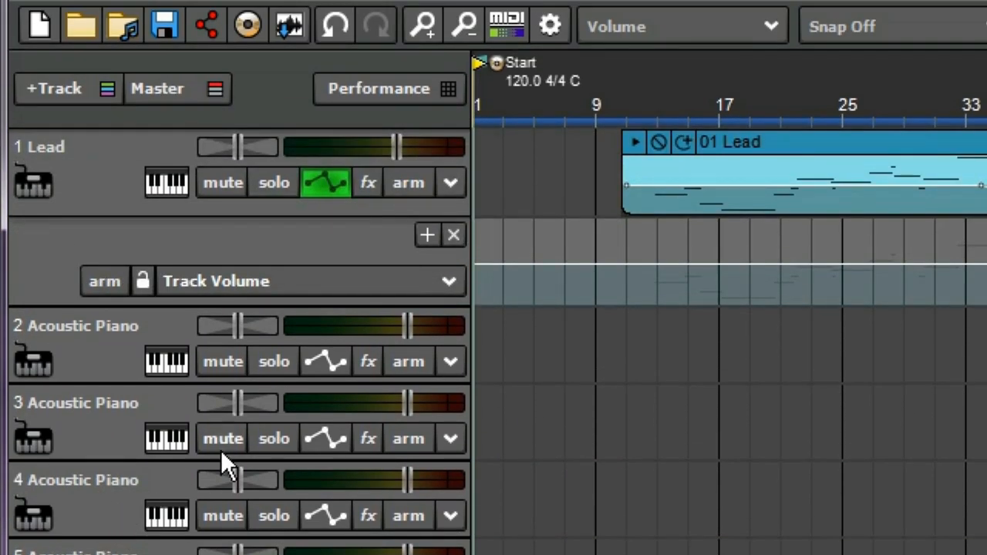
- Switch the Lead's automation lane to the Reverb send and raise the send level
{"action": "left_click", "coordinate": [424, 282]}
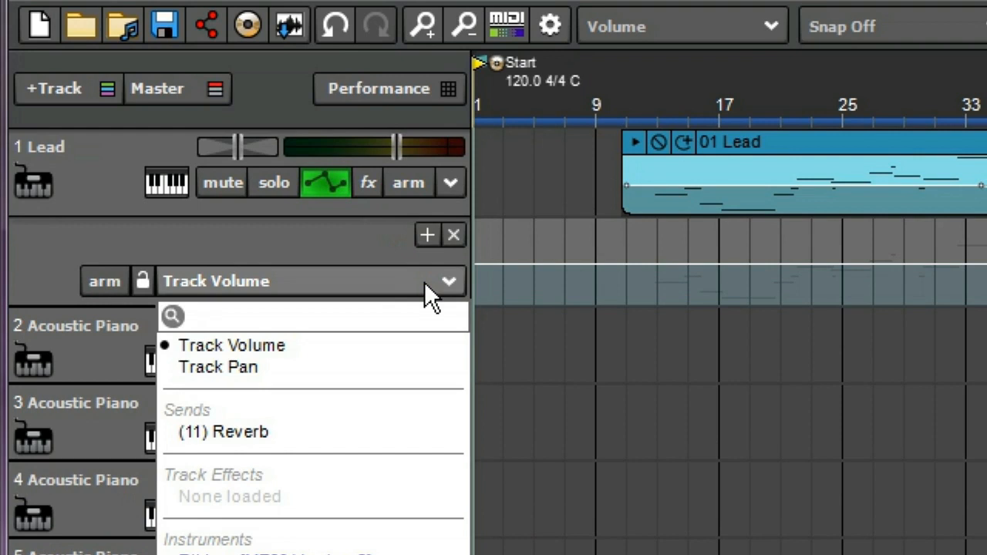
{"action": "left_click", "coordinate": [362, 431]}
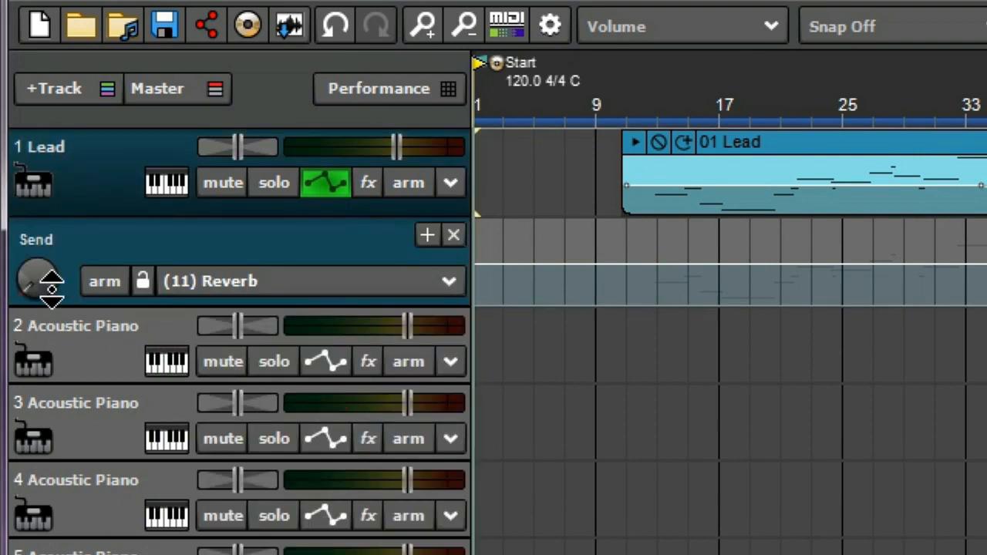
{"action": "left_click_drag", "start_coordinate": [52, 285], "coordinate": [52, 237]}
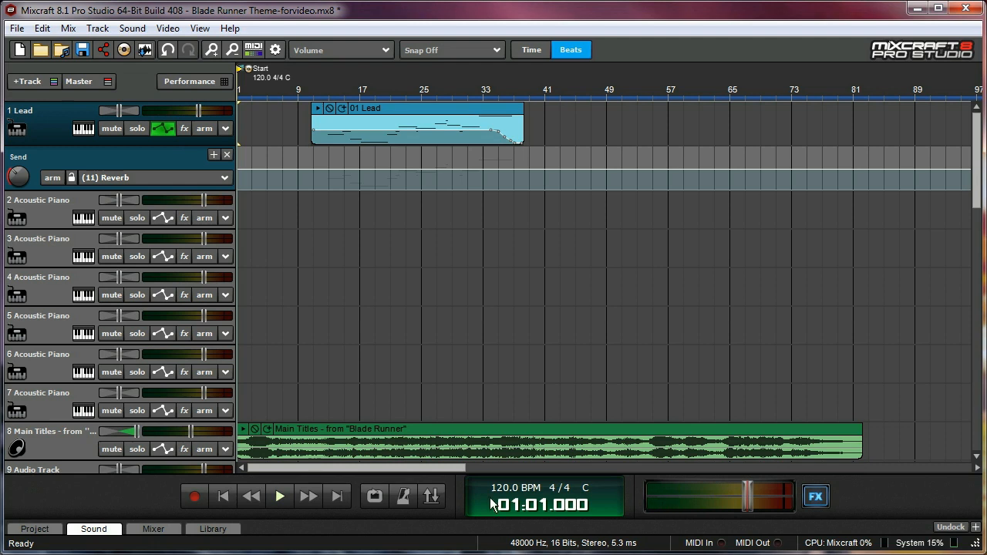
- Bypass the Pro Studio Reverb on the Reverb track and re-enable it to compare the dry and wet sound
{"action": "scroll", "coordinate": [125, 367], "scroll_direction": "down", "scroll_amount": 3}
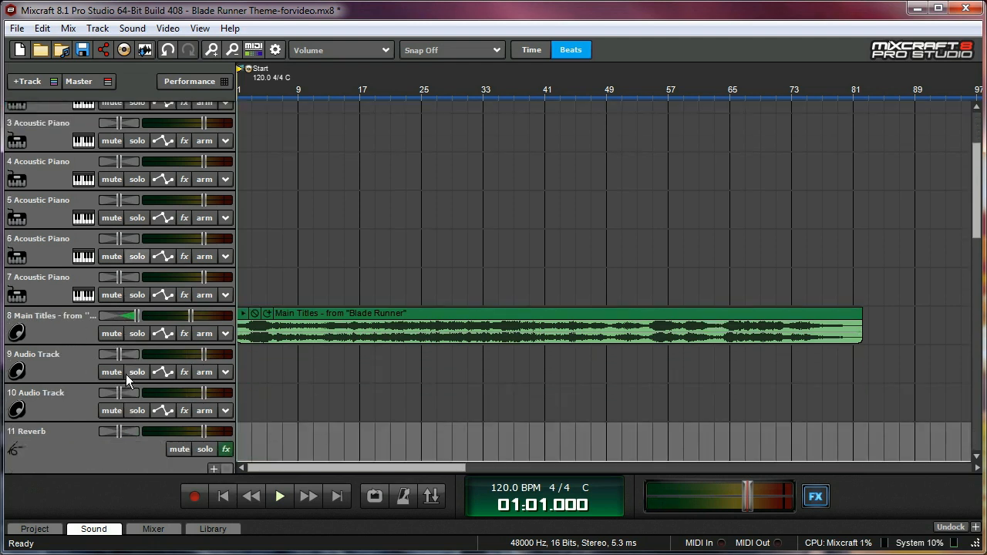
{"action": "left_click", "coordinate": [226, 448]}
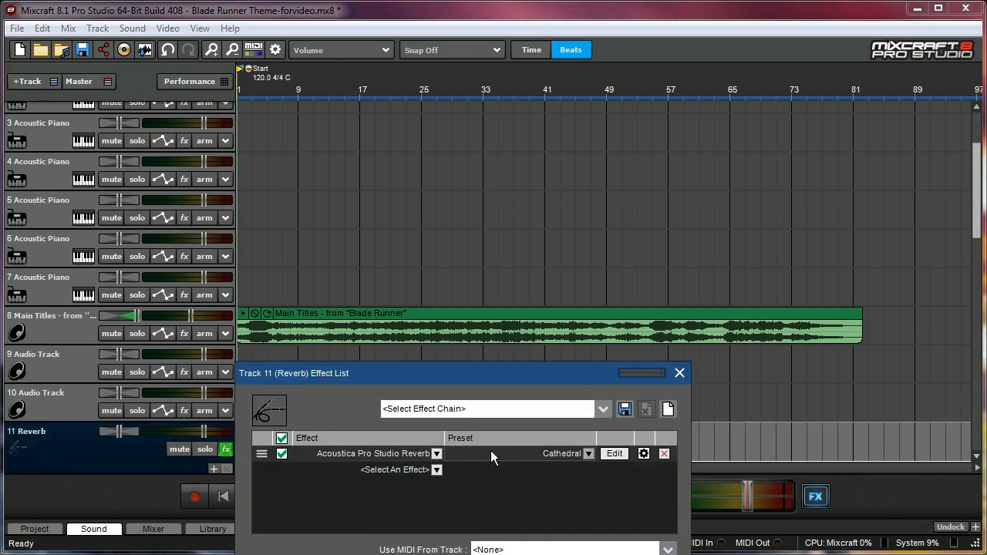
{"action": "left_click", "coordinate": [281, 456]}
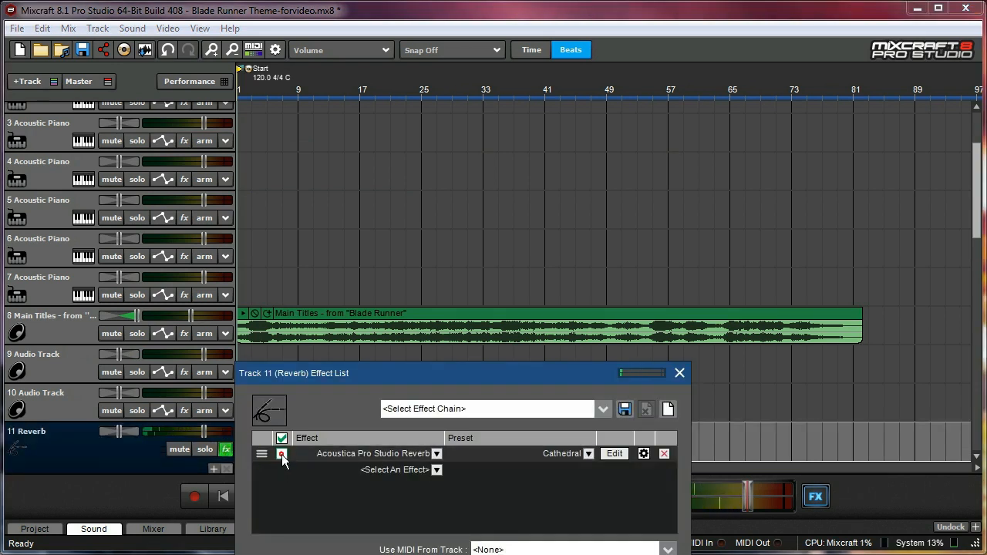
{"action": "left_click", "coordinate": [281, 454]}
{"action": "left_click", "coordinate": [679, 373]}
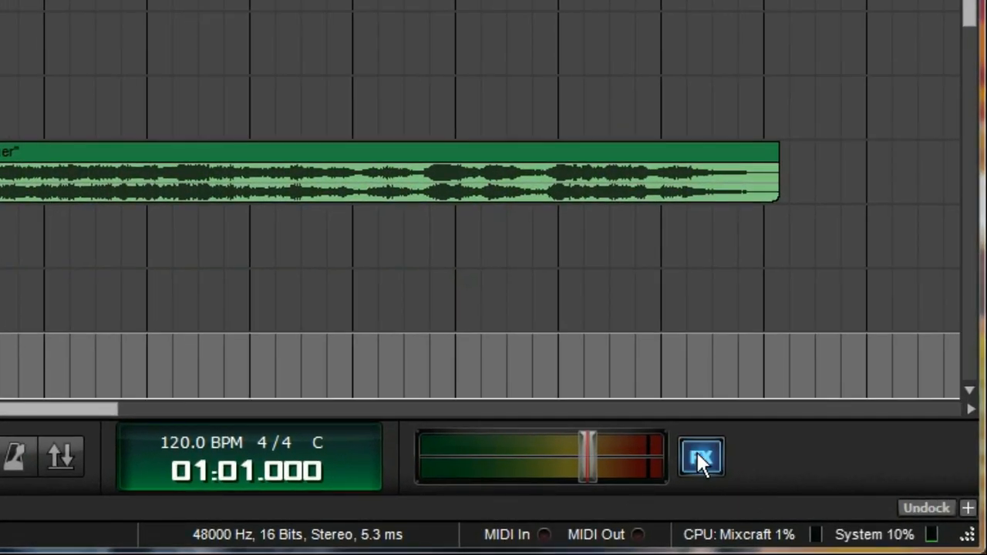
- Add the Pultronic Tube EQ to the master track's effects and switch it off to compare the sound
{"action": "left_click", "coordinate": [814, 496]}
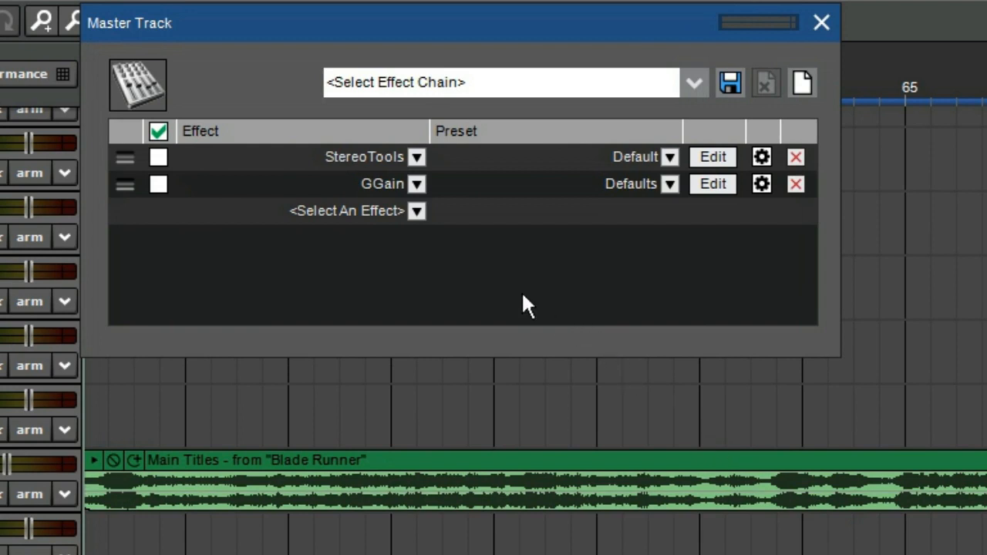
{"action": "left_click", "coordinate": [418, 211]}
{"action": "type", "text": "pultroni"}
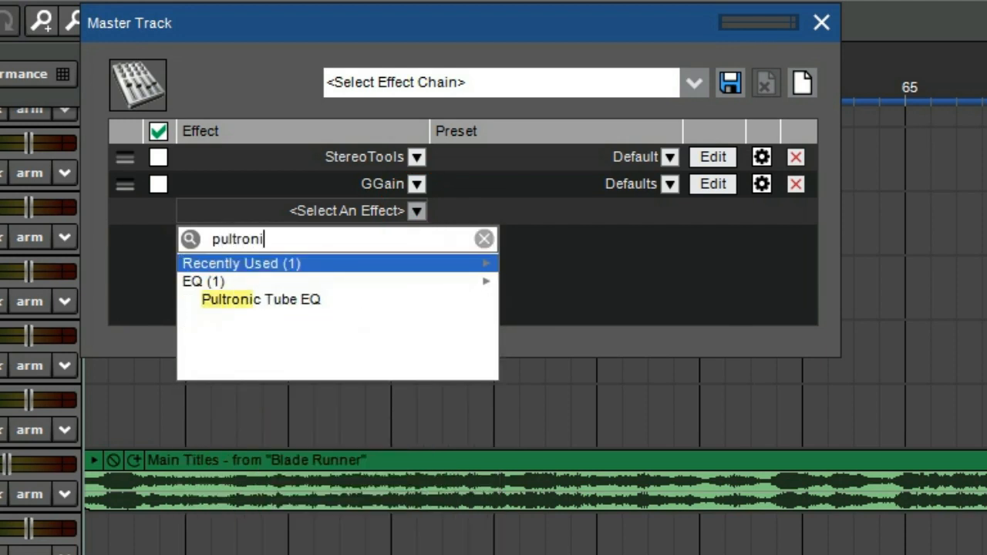
{"action": "left_click", "coordinate": [386, 298]}
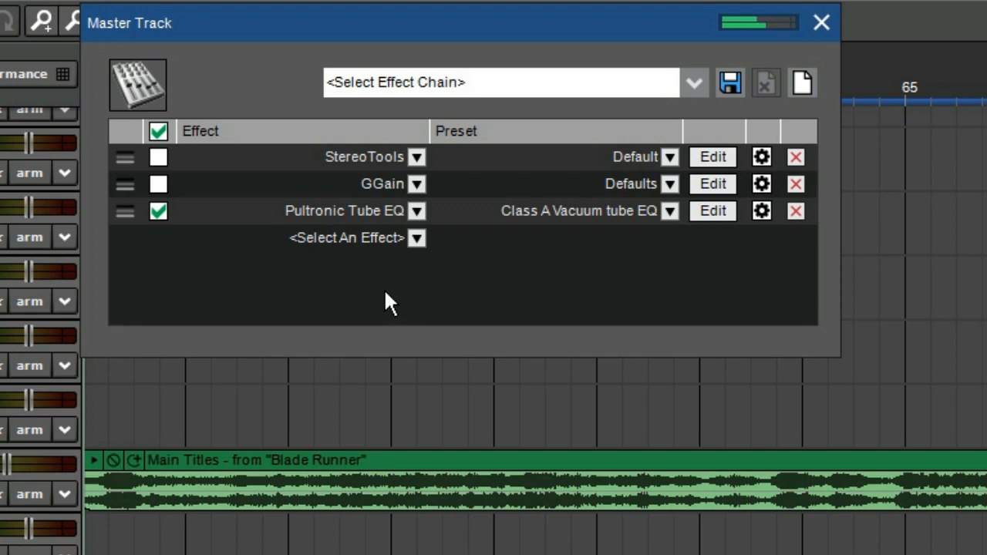
{"action": "left_click", "coordinate": [165, 214]}
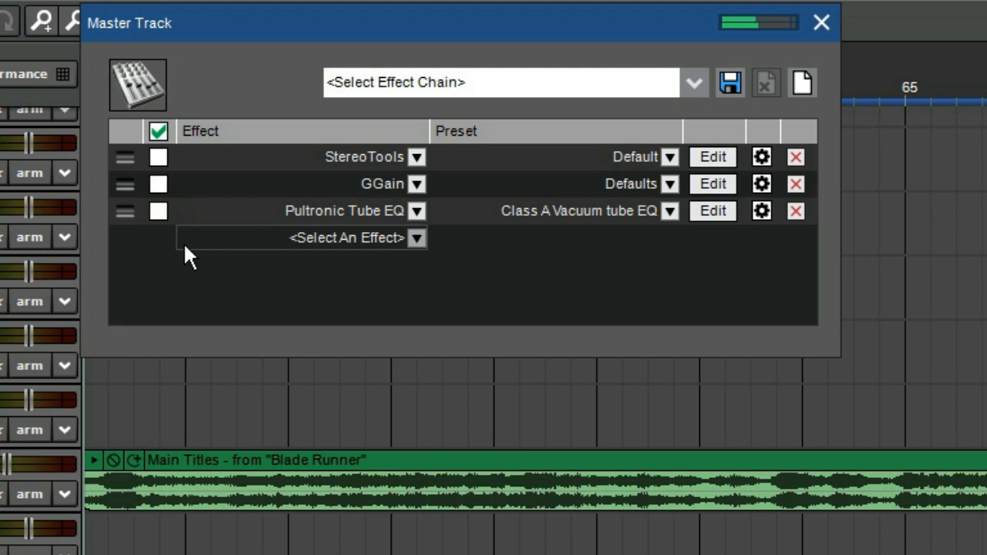
- Re-enable the Pultronic Tube EQ on the master track and close the master effects window
{"action": "left_click", "coordinate": [158, 213]}
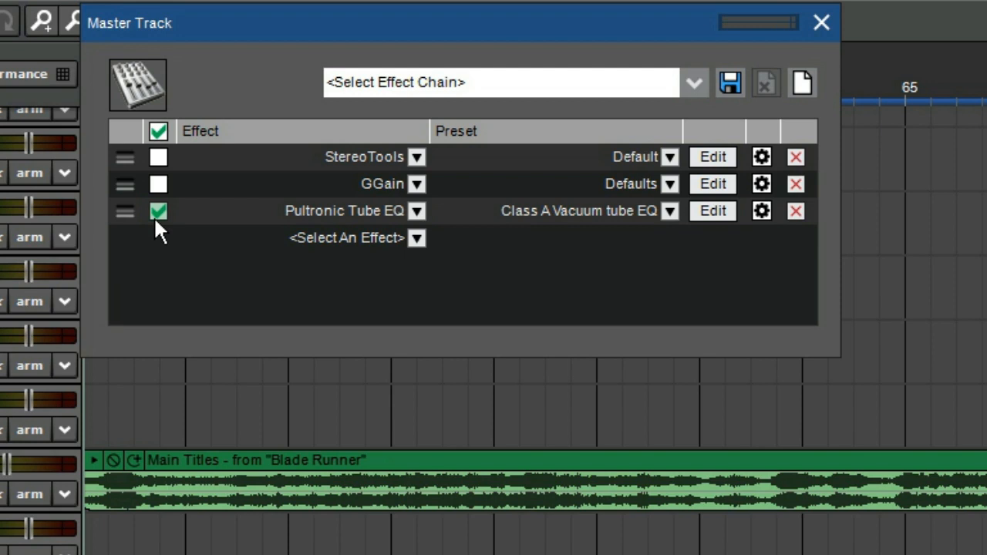
{"action": "left_click", "coordinate": [823, 22]}
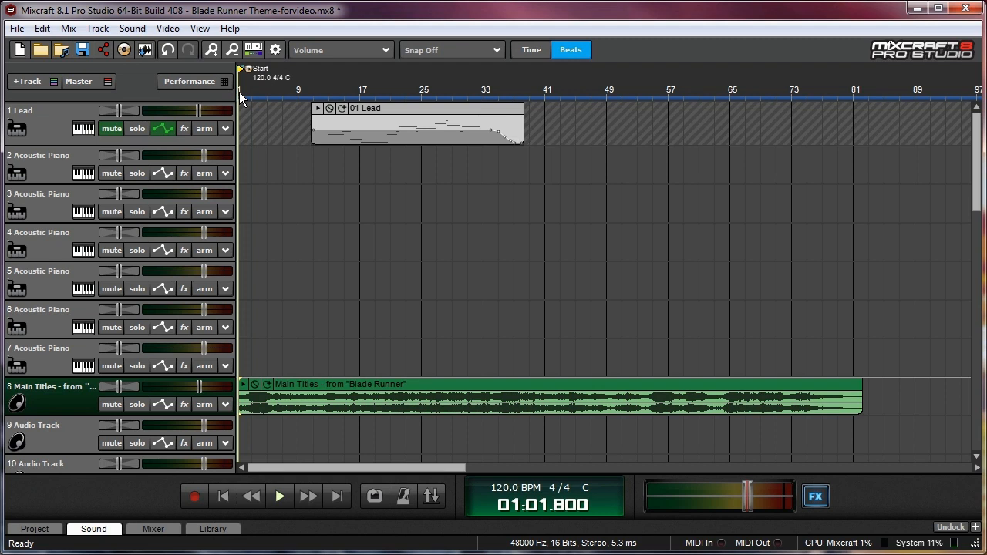
- Play the Main Titles audio from the start and from several points up to about bar 42 to listen to the sustained low sound
{"action": "left_click", "coordinate": [223, 496]}
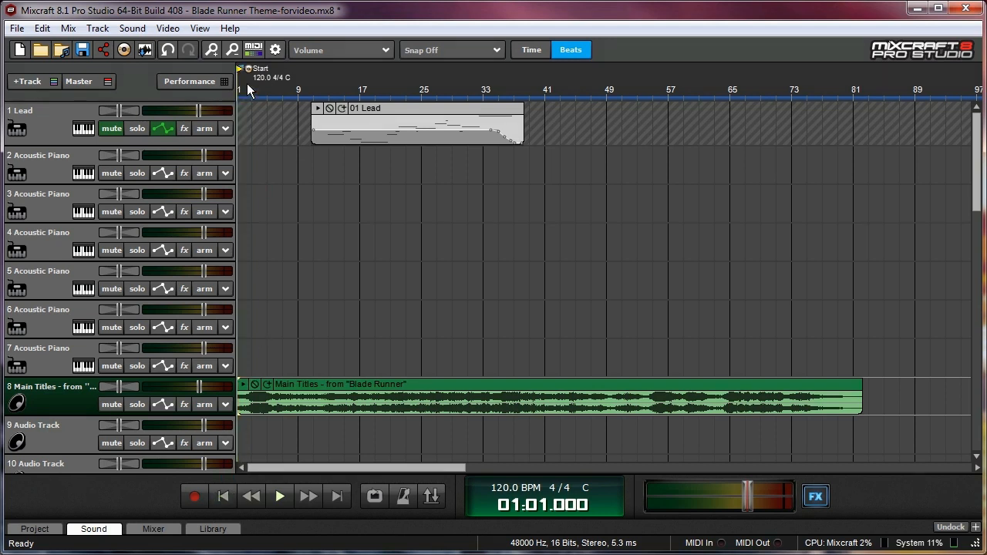
{"action": "key", "text": "space"}
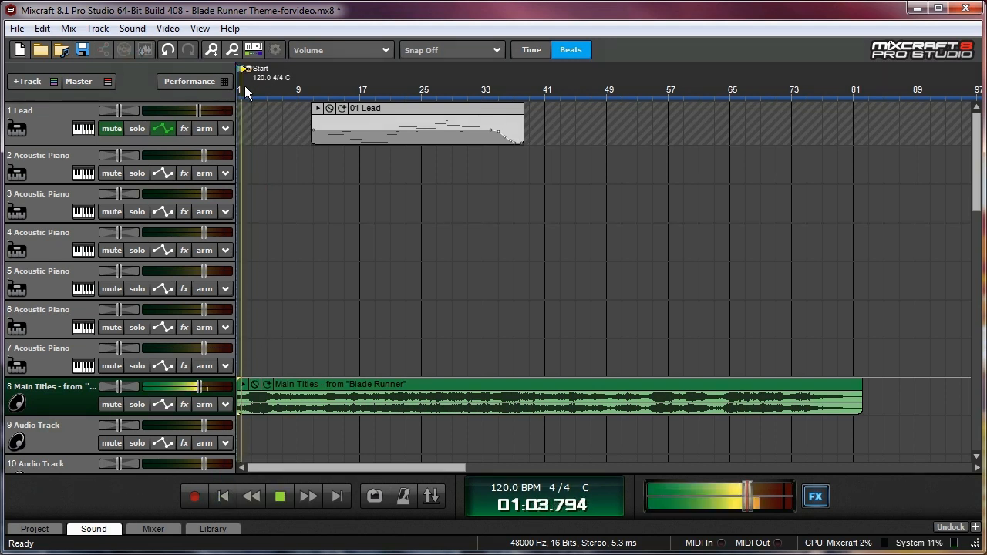
{"action": "key", "text": "space"}
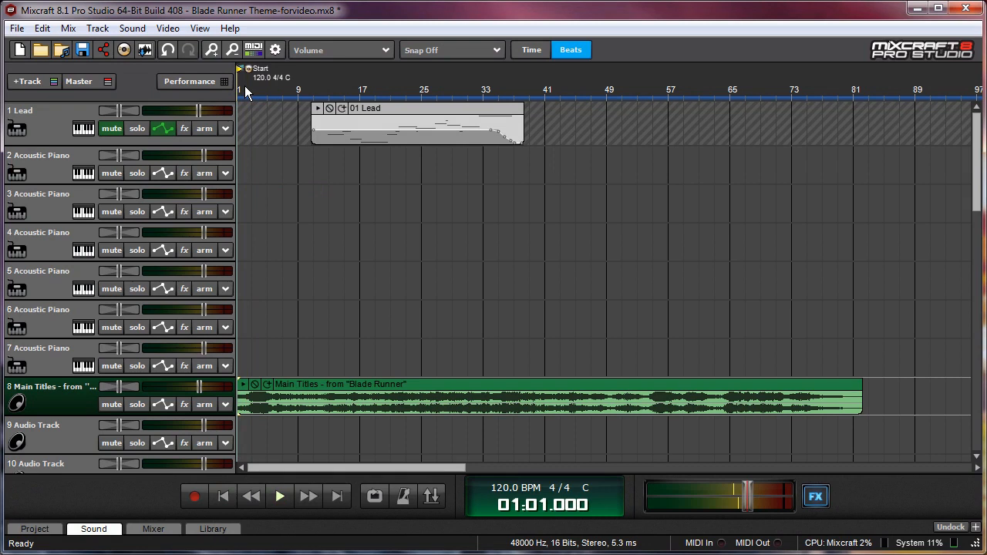
{"action": "key", "text": "space"}
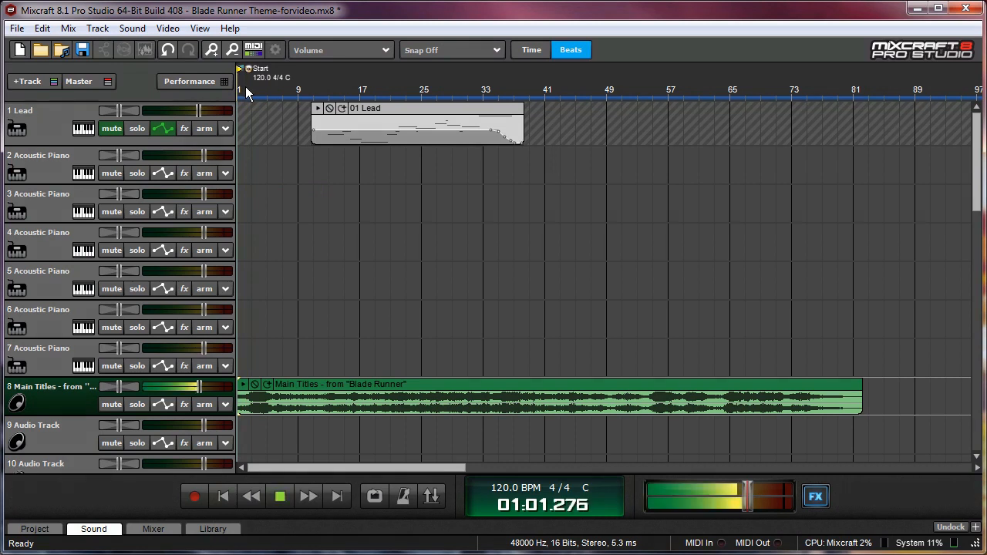
{"action": "left_click", "coordinate": [290, 88]}
{"action": "left_click", "coordinate": [314, 91]}
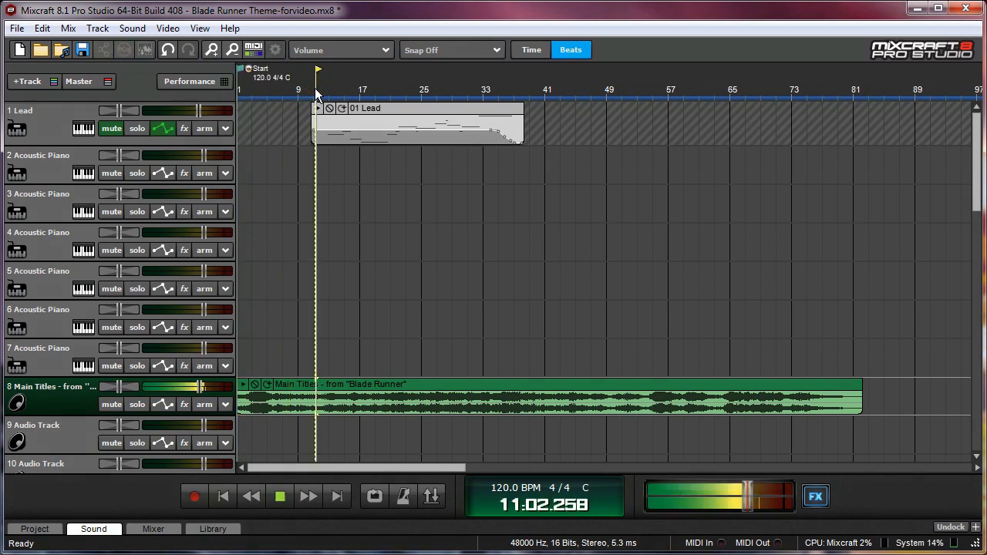
{"action": "left_click", "coordinate": [386, 90]}
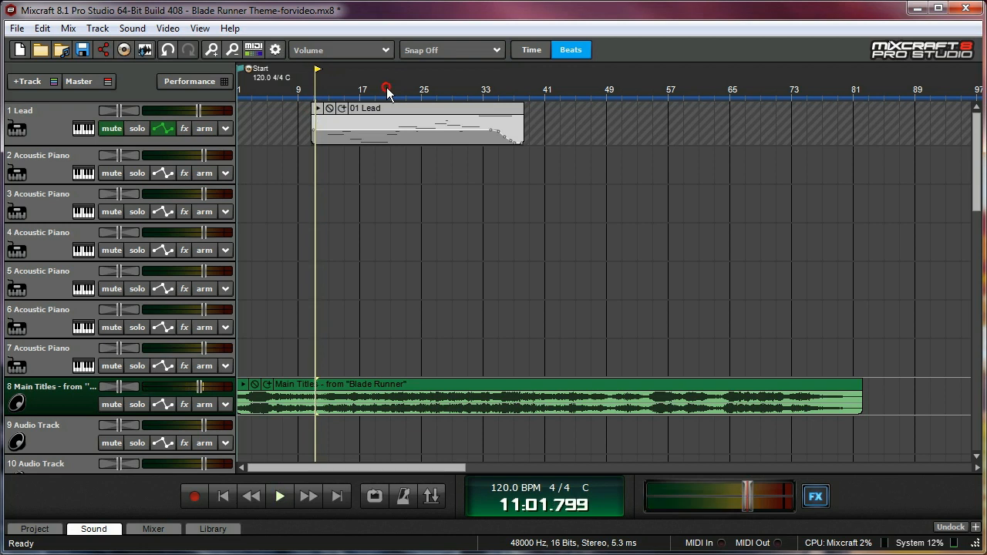
{"action": "left_click", "coordinate": [444, 89]}
{"action": "left_click", "coordinate": [518, 90]}
{"action": "left_click", "coordinate": [554, 91]}
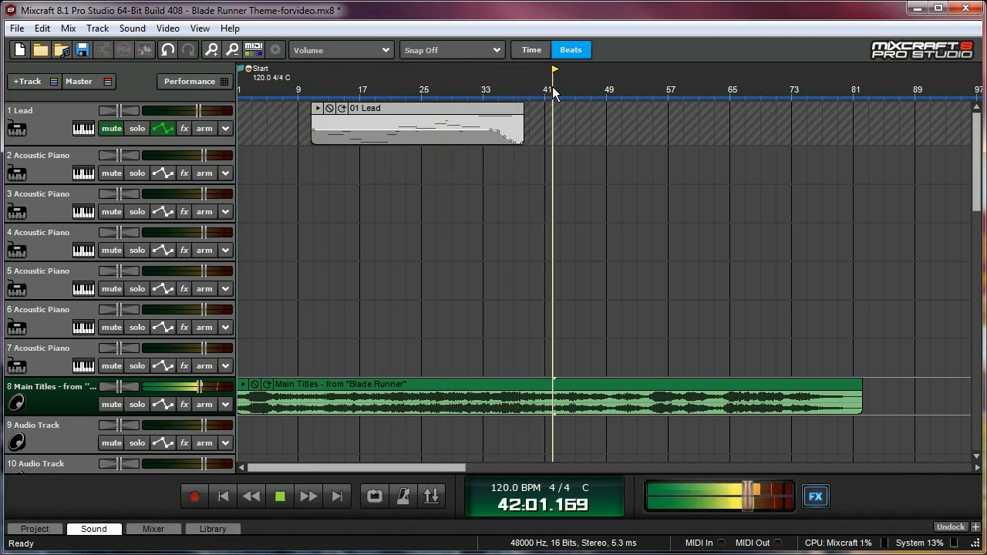
{"action": "left_click", "coordinate": [468, 90]}
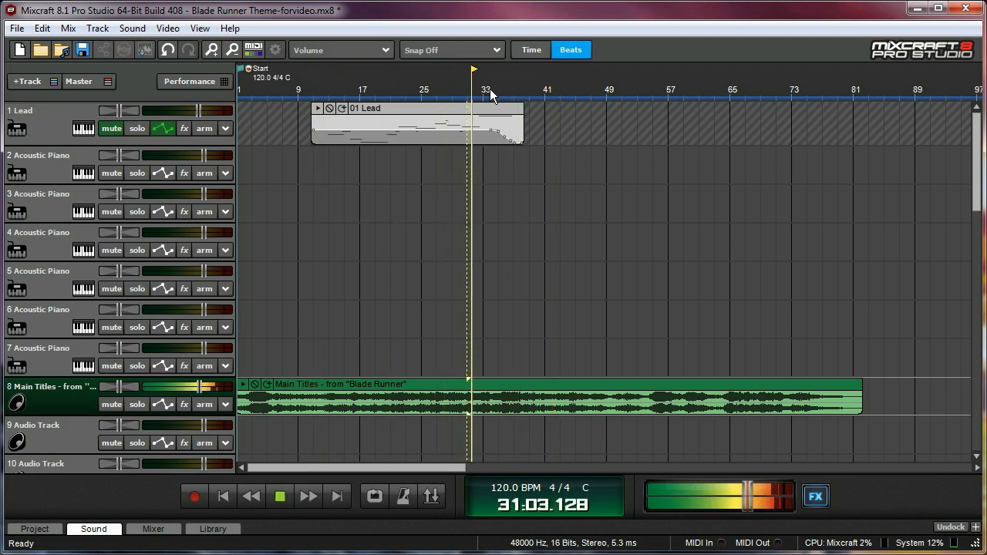
{"action": "key", "text": "space"}
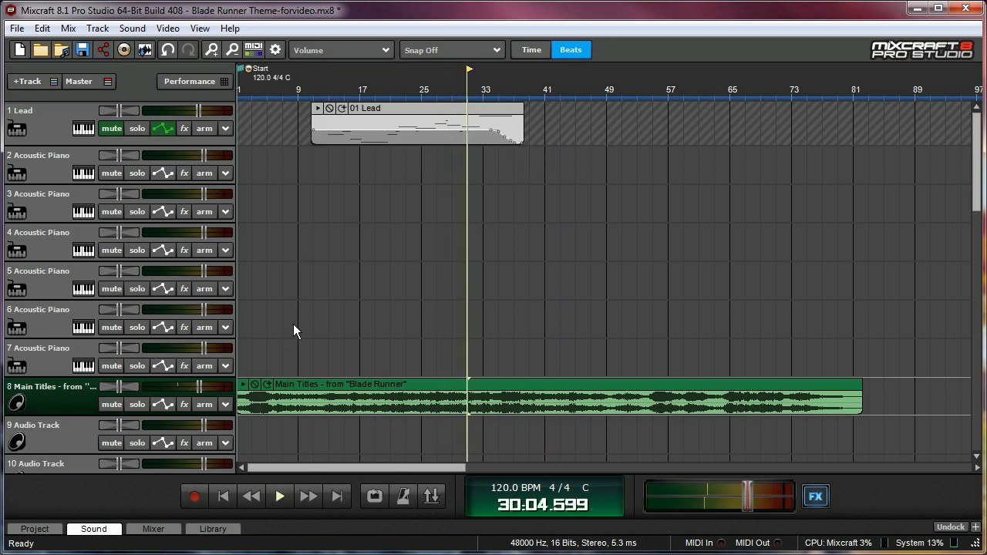
- Play the Main Titles audio from about bar 19, and view the strings part of the Blade Runner Theme score in MuseScore
{"action": "double_click", "coordinate": [378, 91]}
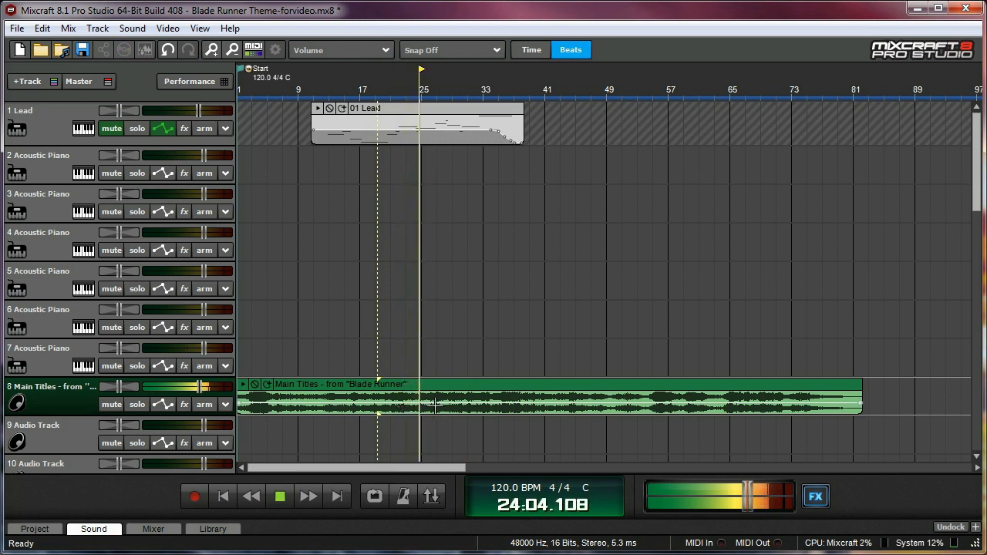
{"action": "key", "text": "space"}
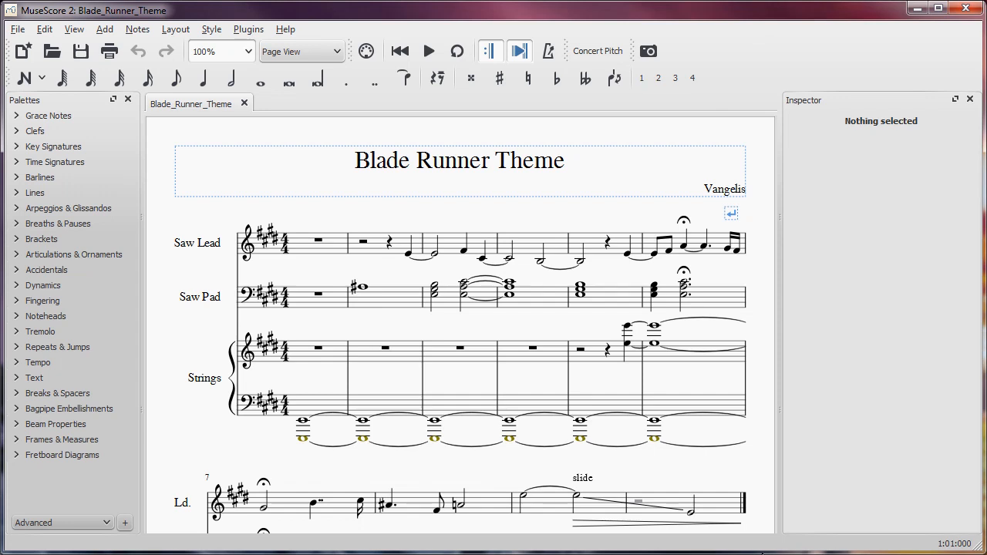
{"action": "left_click_drag", "start_coordinate": [764, 522], "coordinate": [763, 317]}
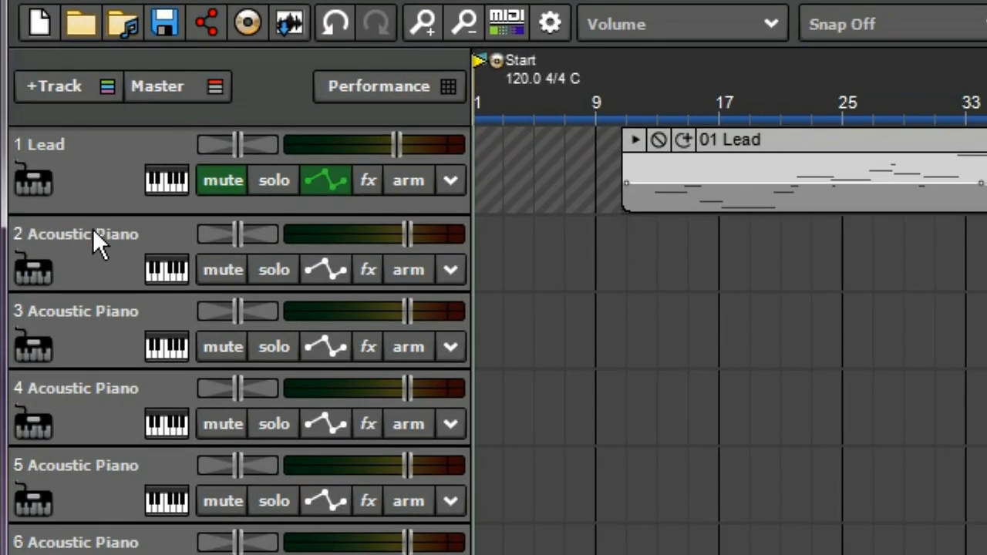
- Rename track 2 in Mixcraft as Low Strings
{"action": "left_click", "coordinate": [46, 154]}
{"action": "double_click", "coordinate": [91, 233]}
{"action": "type", "text": "L"}
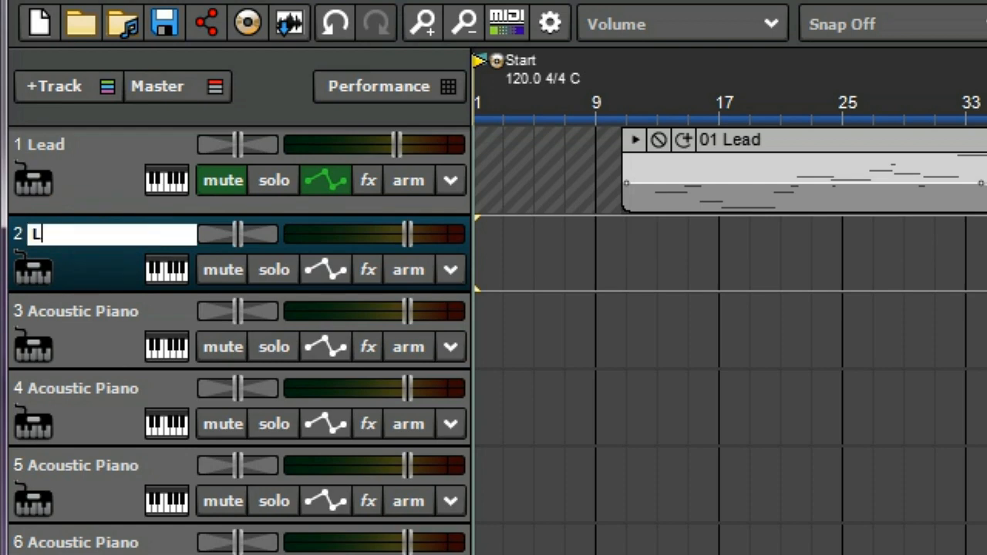
{"action": "type", "text": "ow Strings"}
{"action": "key", "text": "Return"}
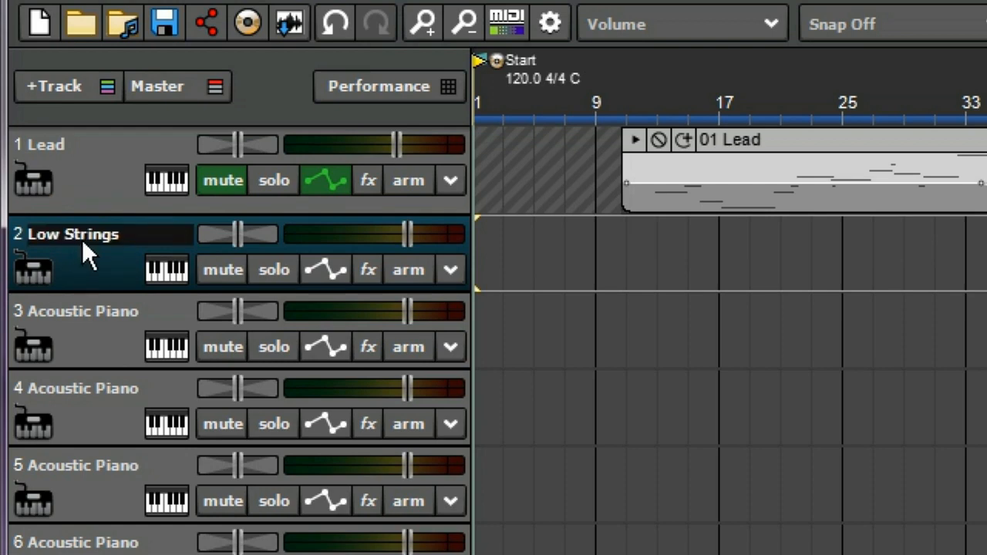
- Assign the My God instrument preset from the Synth - Pad - Bright category to the Low Strings track
{"action": "left_click", "coordinate": [165, 264]}
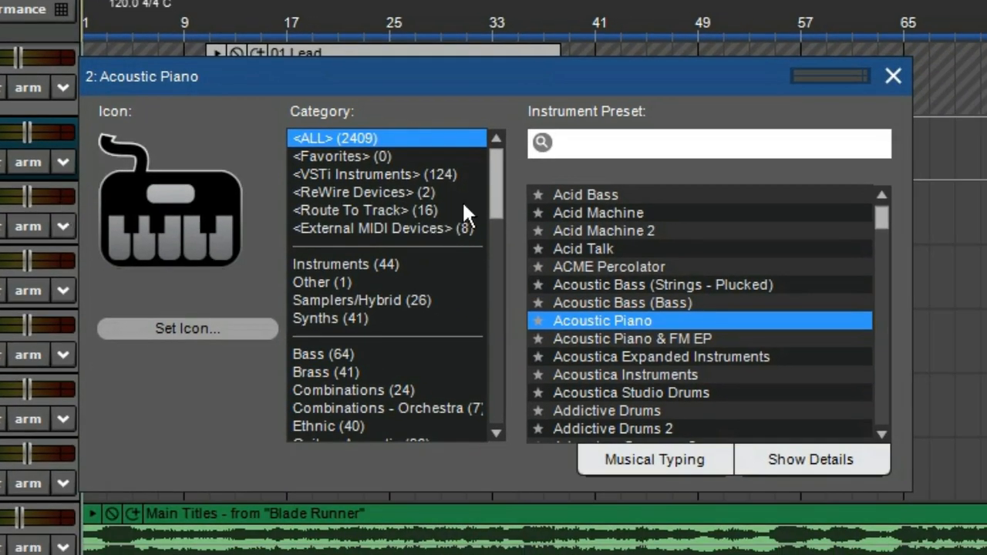
{"action": "left_click_drag", "start_coordinate": [496, 182], "coordinate": [455, 366]}
{"action": "left_click", "coordinate": [410, 353]}
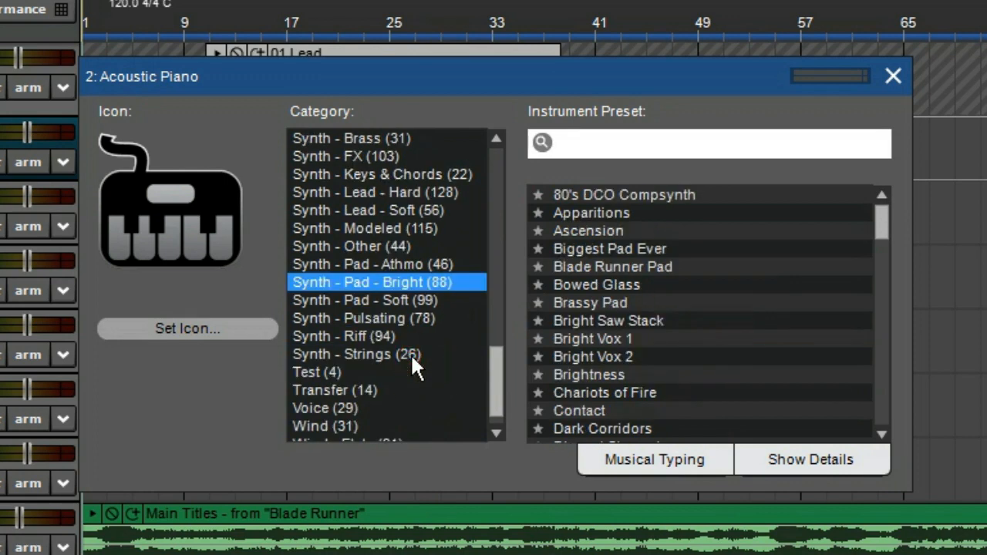
{"action": "left_click_drag", "start_coordinate": [888, 222], "coordinate": [878, 289]}
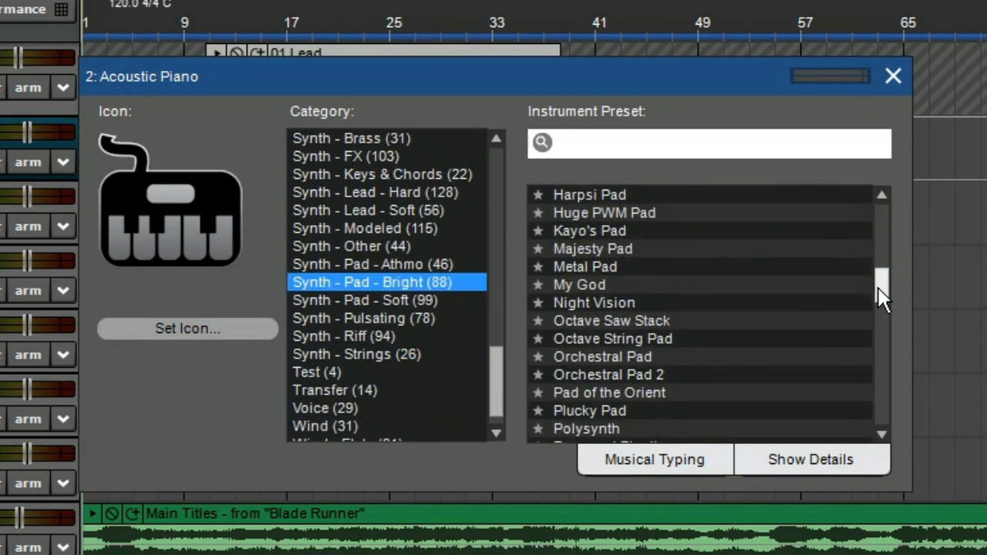
{"action": "left_click", "coordinate": [601, 282]}
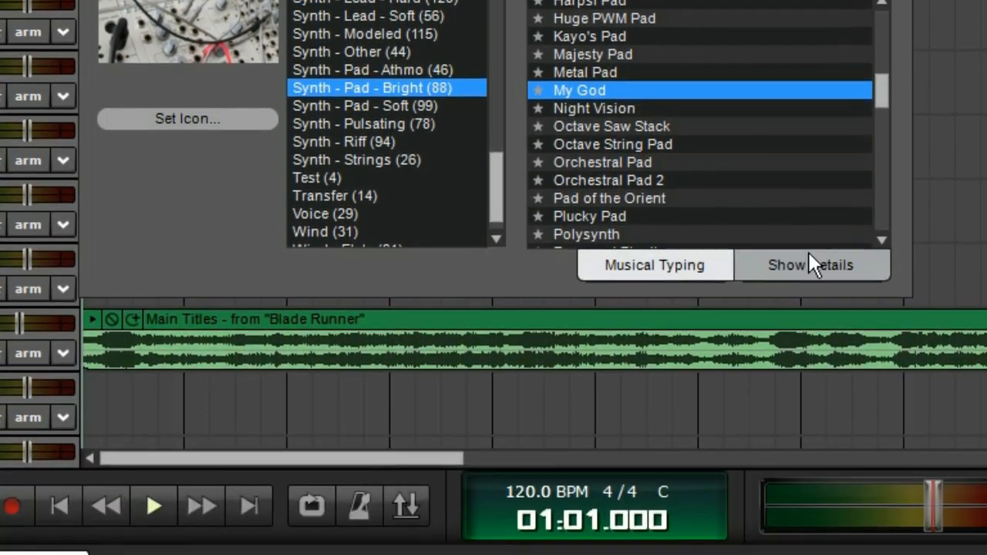
- In the My God preset's details, disable the first synth layer and set the second layer's preset to 0:0 Ambient Wind
{"action": "left_click", "coordinate": [811, 458]}
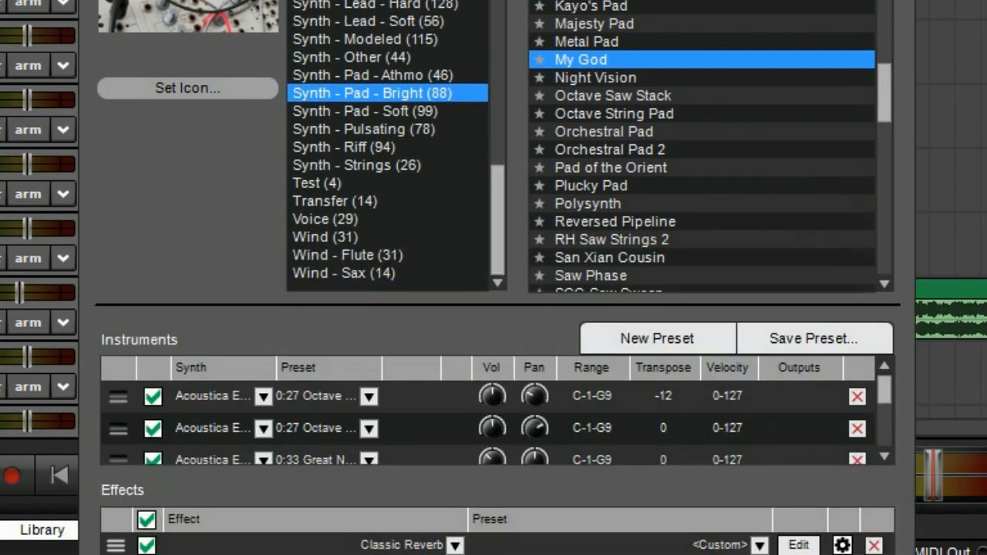
{"action": "left_click_drag", "start_coordinate": [694, 0], "coordinate": [680, 0]}
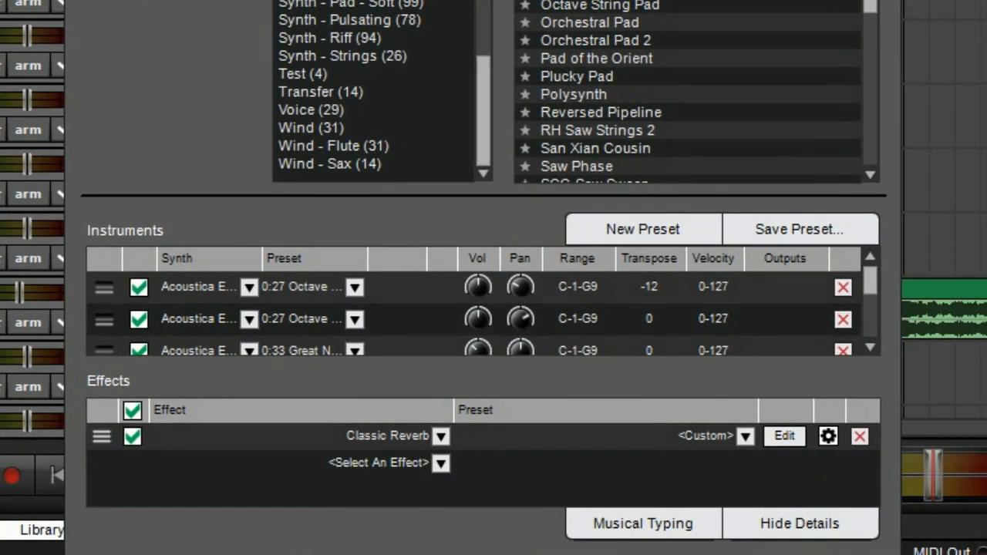
{"action": "left_click_drag", "start_coordinate": [415, 203], "coordinate": [413, 21]}
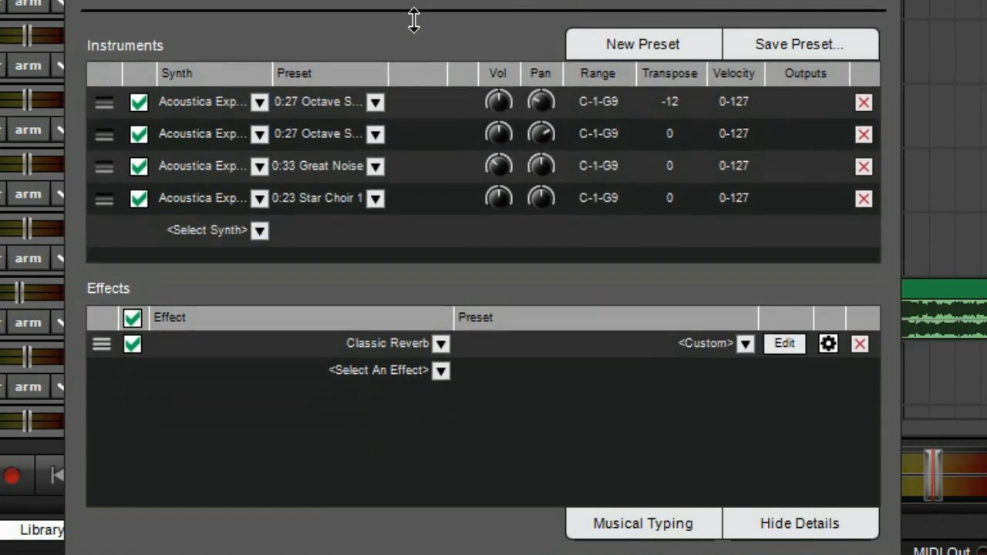
{"action": "left_click", "coordinate": [142, 101]}
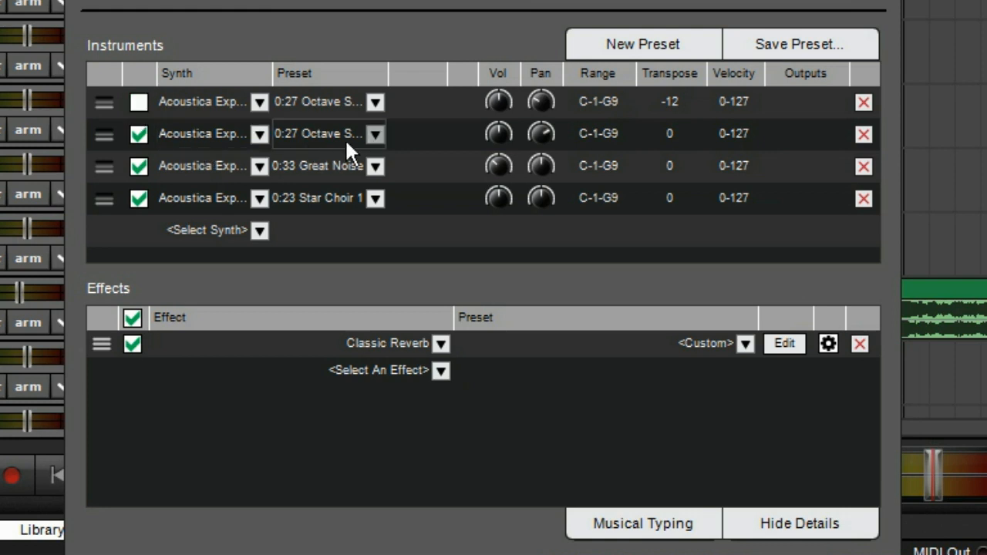
{"action": "left_click", "coordinate": [374, 134]}
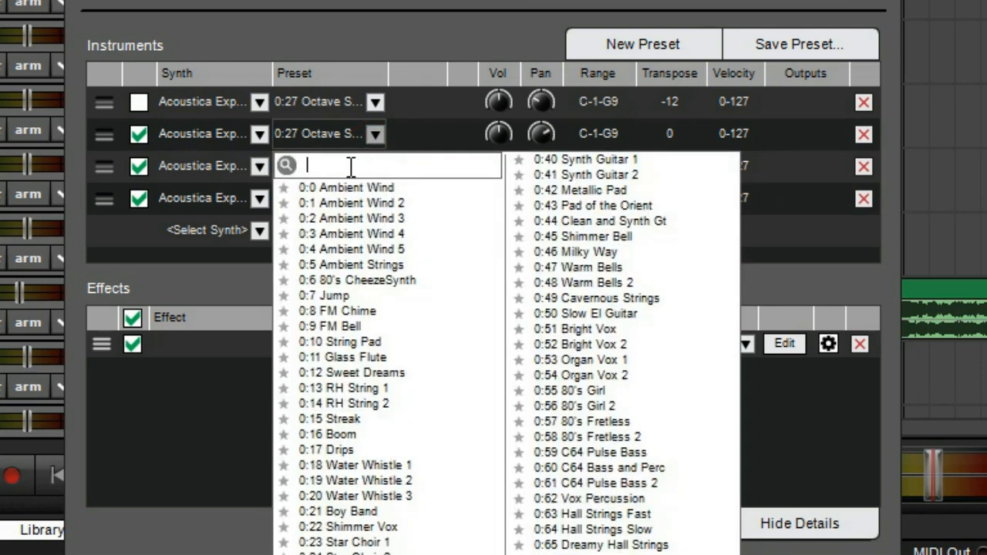
{"action": "left_click", "coordinate": [346, 189]}
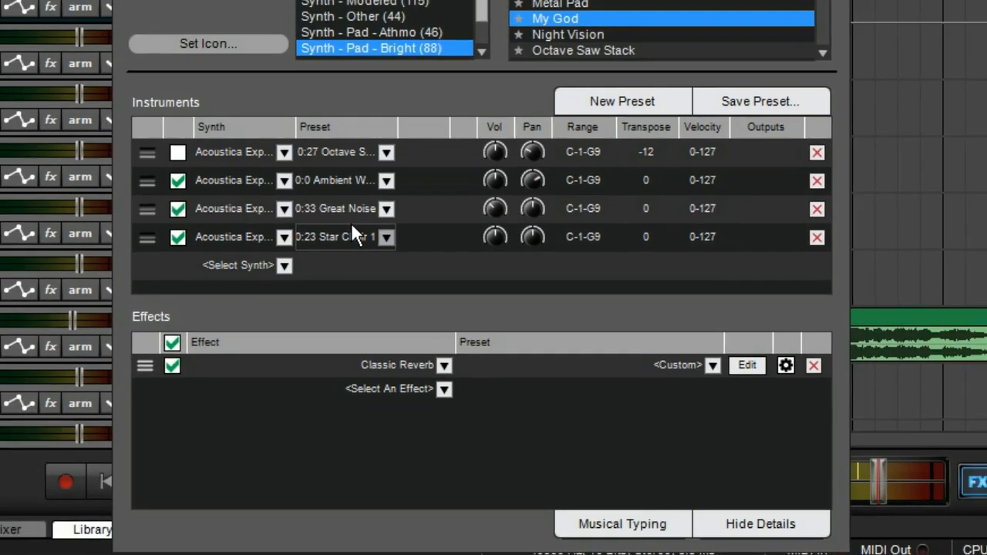
{"action": "left_click", "coordinate": [717, 57]}
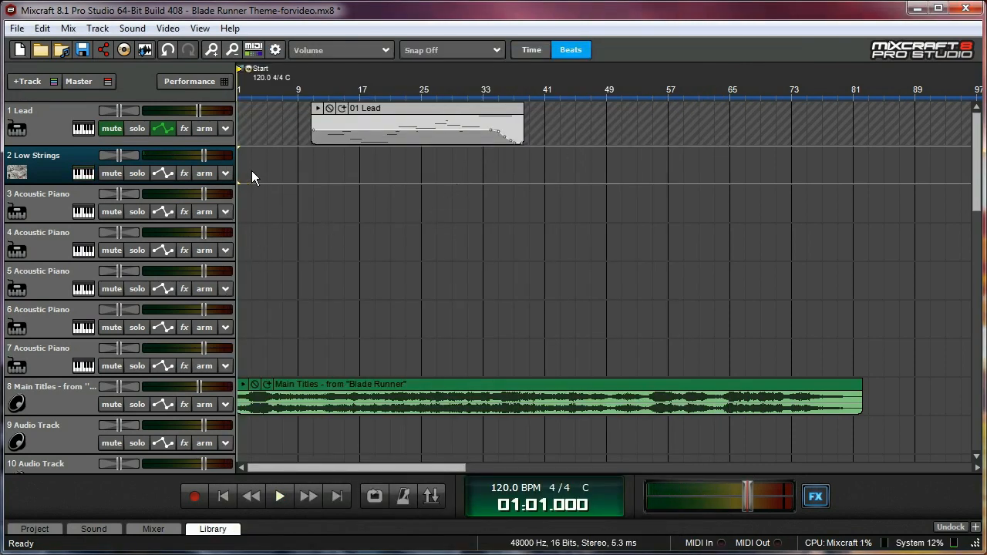
- Record two held low notes an octave apart on the Low Strings track from the start of the song
{"action": "left_click", "coordinate": [93, 529]}
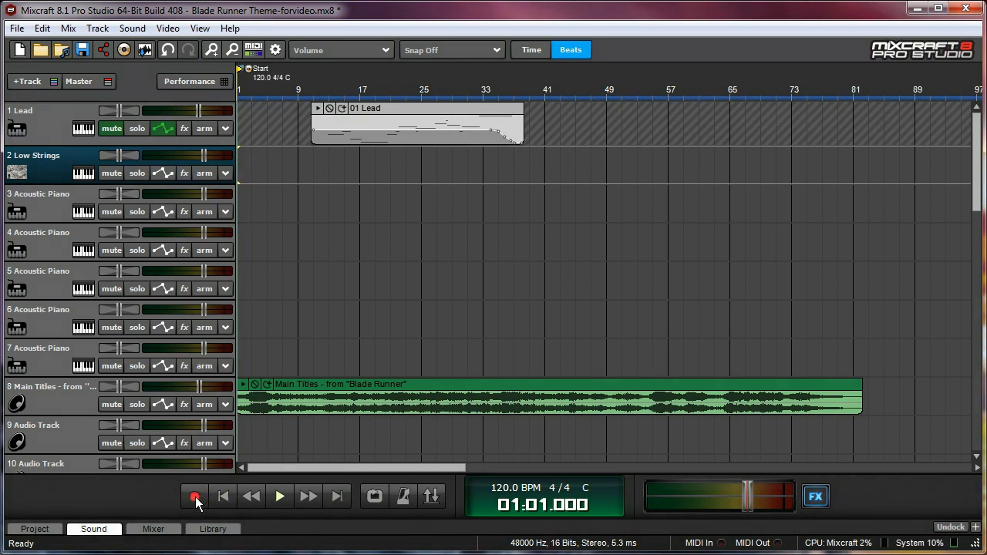
{"action": "left_click", "coordinate": [195, 497]}
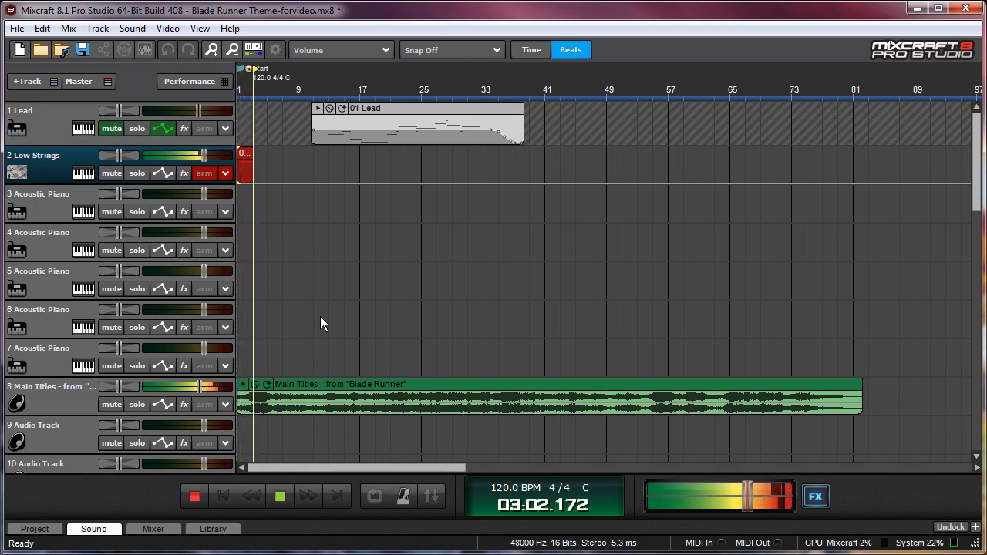
{"action": "key", "text": "space"}
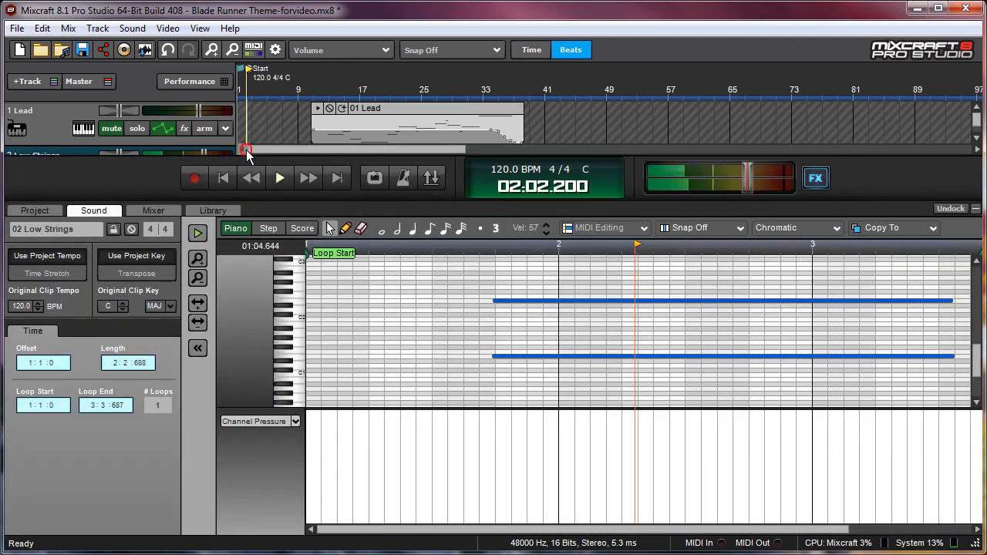
- Stretch both notes of the recorded Low Strings clip to about bar 26 and enlarge the track area above the note editor
{"action": "double_click", "coordinate": [246, 162]}
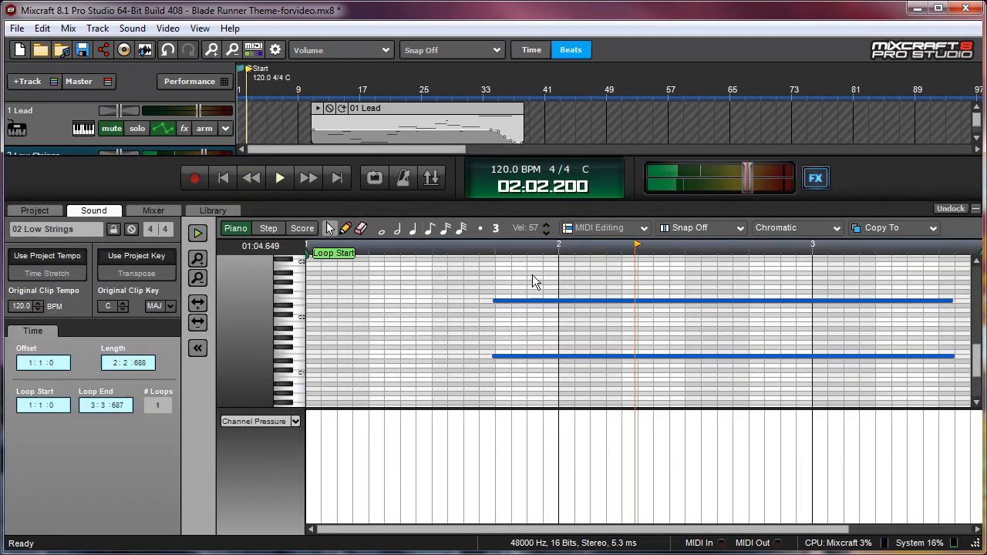
{"action": "scroll", "coordinate": [478, 293], "scroll_direction": "down", "scroll_amount": 8}
{"action": "scroll", "coordinate": [399, 308], "scroll_direction": "down", "scroll_amount": 2}
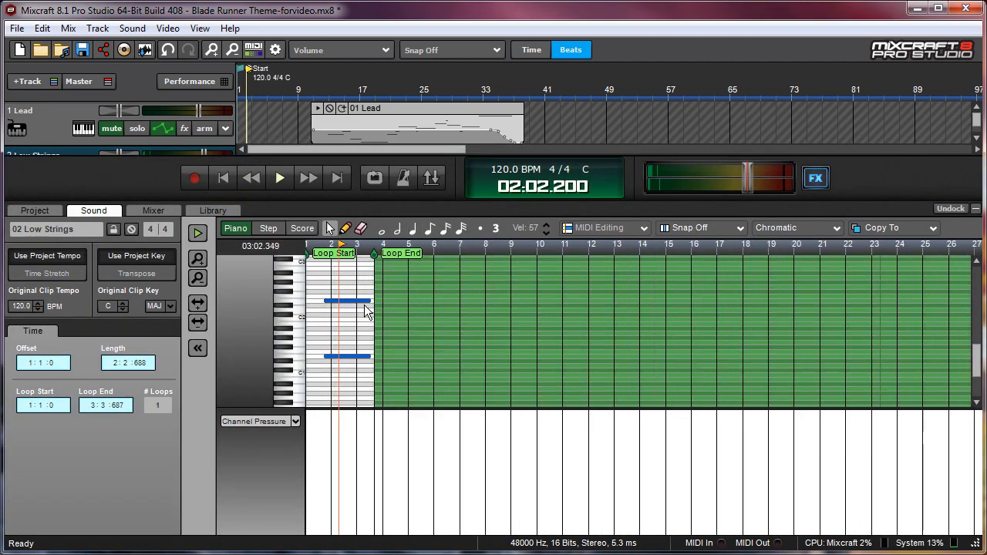
{"action": "left_click_drag", "start_coordinate": [367, 301], "coordinate": [942, 317]}
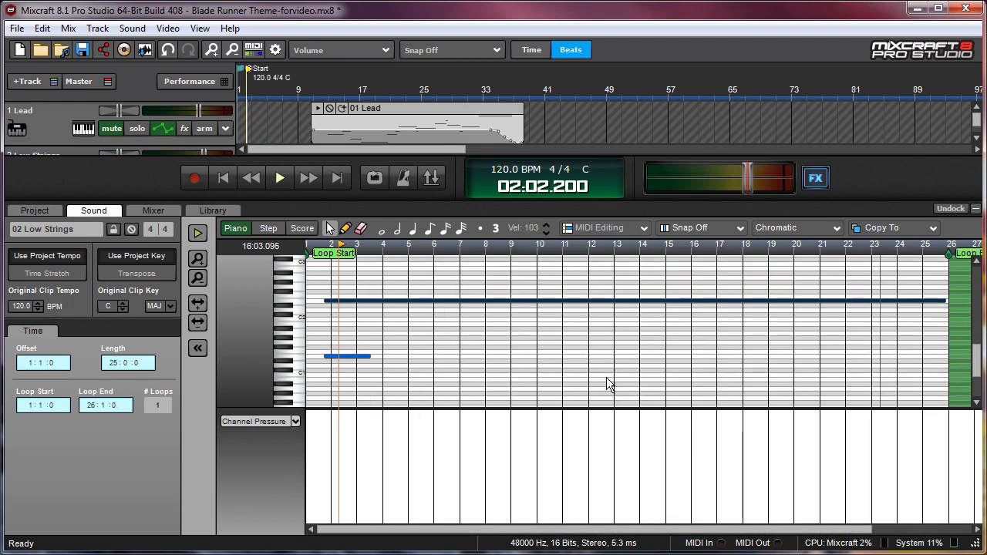
{"action": "left_click", "coordinate": [370, 356]}
{"action": "left_click_drag", "start_coordinate": [368, 354], "coordinate": [921, 356]}
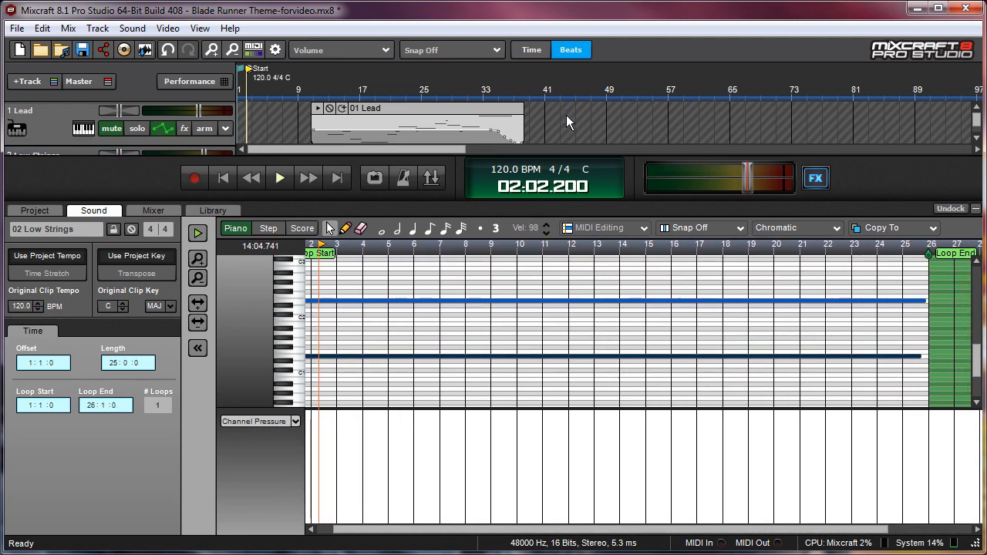
{"action": "left_click_drag", "start_coordinate": [451, 198], "coordinate": [451, 211]}
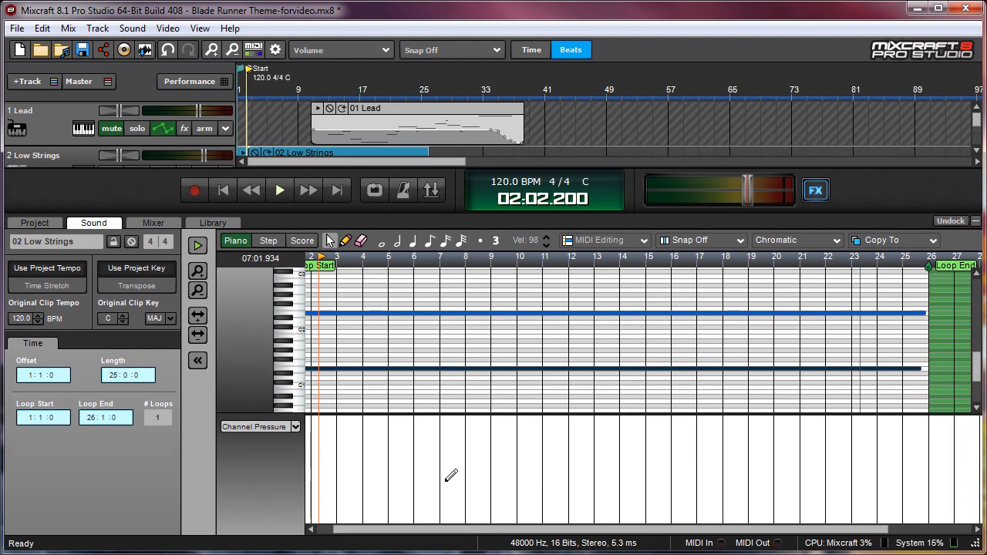
- Extend both Low Strings notes to about bar 44 and set the clip's loop end to about bar 46
{"action": "left_click_drag", "start_coordinate": [439, 421], "coordinate": [447, 464]}
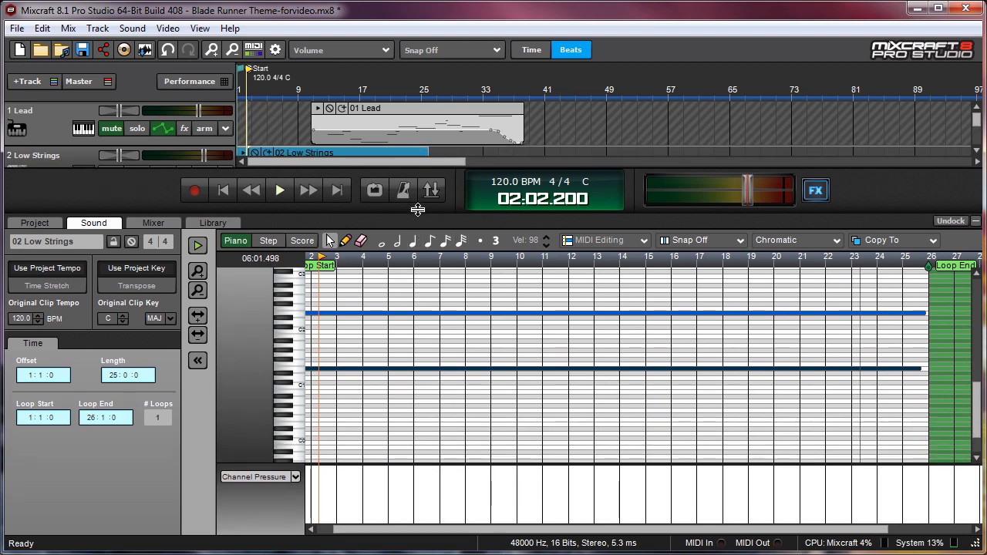
{"action": "left_click_drag", "start_coordinate": [417, 210], "coordinate": [417, 251]}
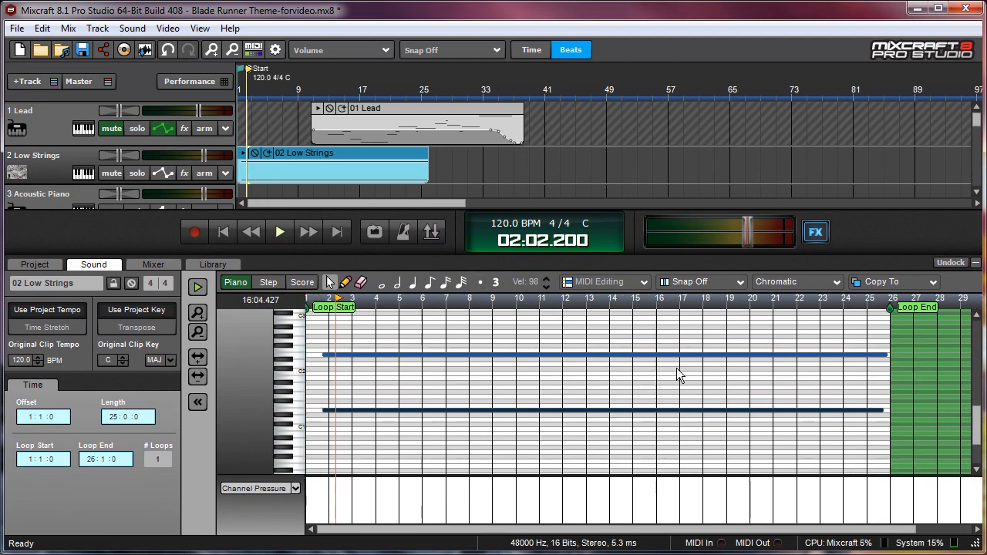
{"action": "scroll", "coordinate": [679, 375], "scroll_direction": "down", "scroll_amount": 3}
{"action": "left_click_drag", "start_coordinate": [443, 355], "coordinate": [615, 361]}
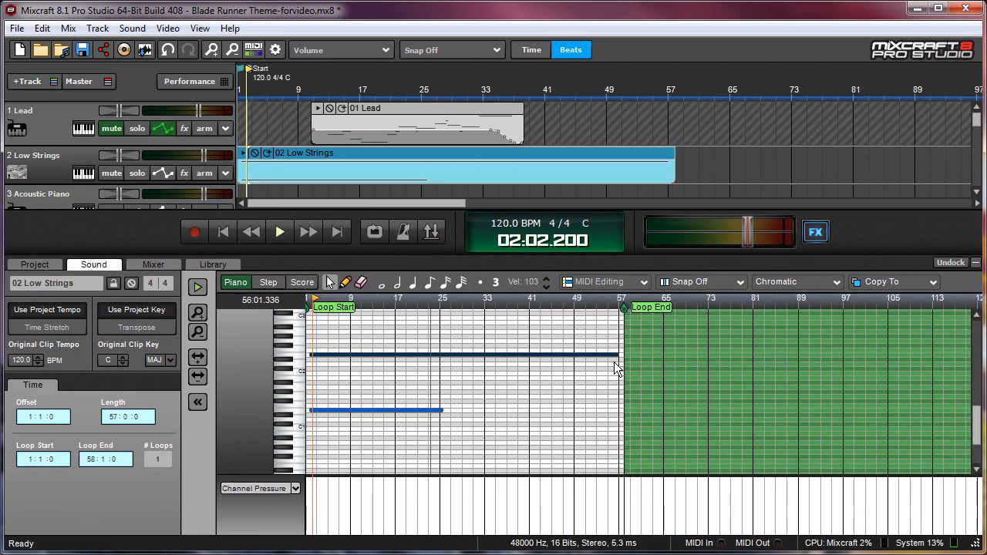
{"action": "left_click", "coordinate": [443, 410]}
{"action": "left_click_drag", "start_coordinate": [440, 409], "coordinate": [546, 410]}
{"action": "left_click_drag", "start_coordinate": [620, 355], "coordinate": [546, 376]}
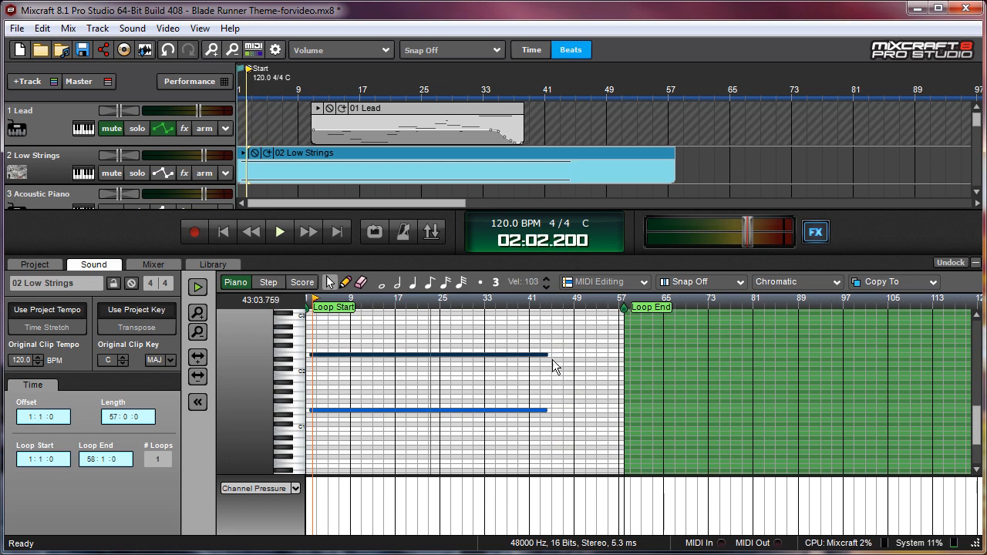
{"action": "left_click_drag", "start_coordinate": [623, 307], "coordinate": [559, 307]}
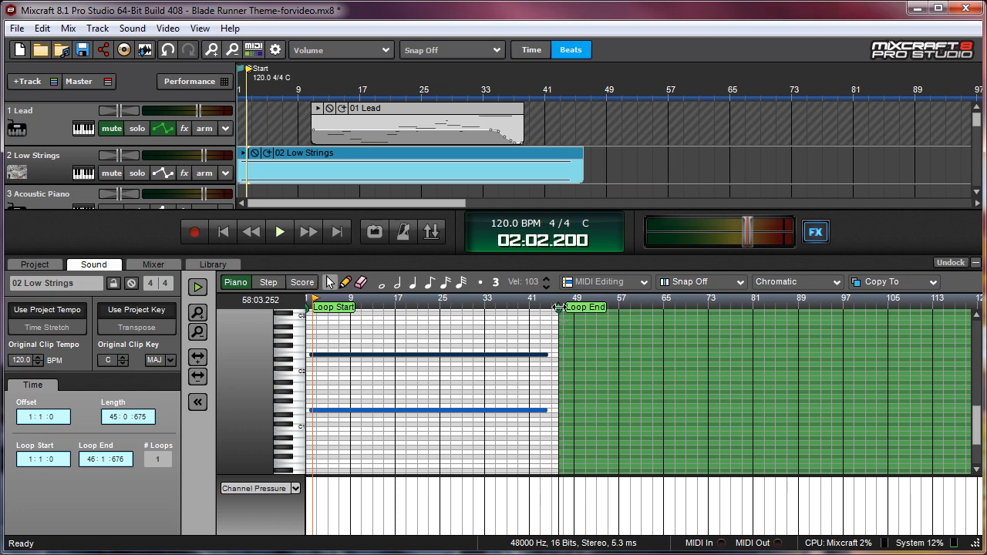
{"action": "left_click", "coordinate": [976, 264]}
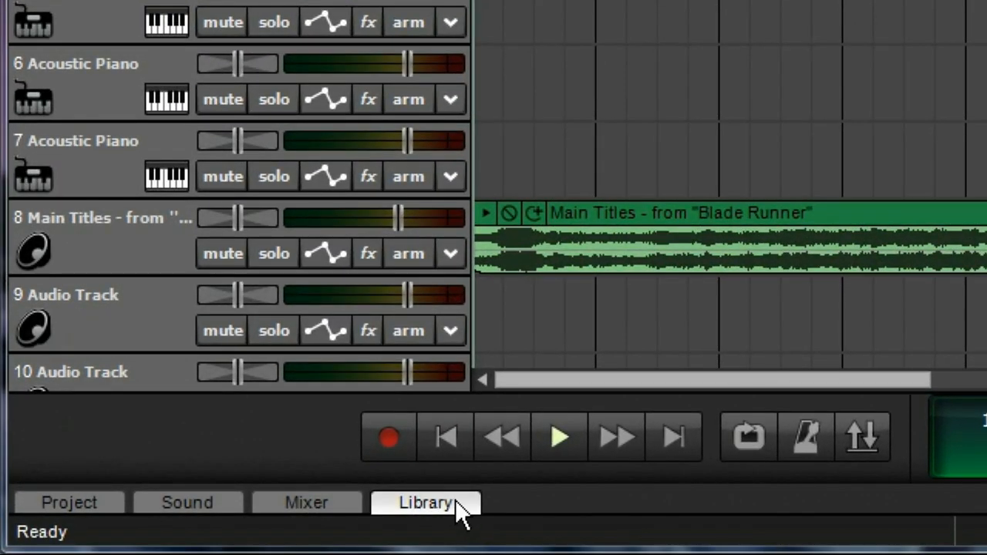
- Search the online FreeSound.org sound library for space_rumble
{"action": "left_click", "coordinate": [455, 499]}
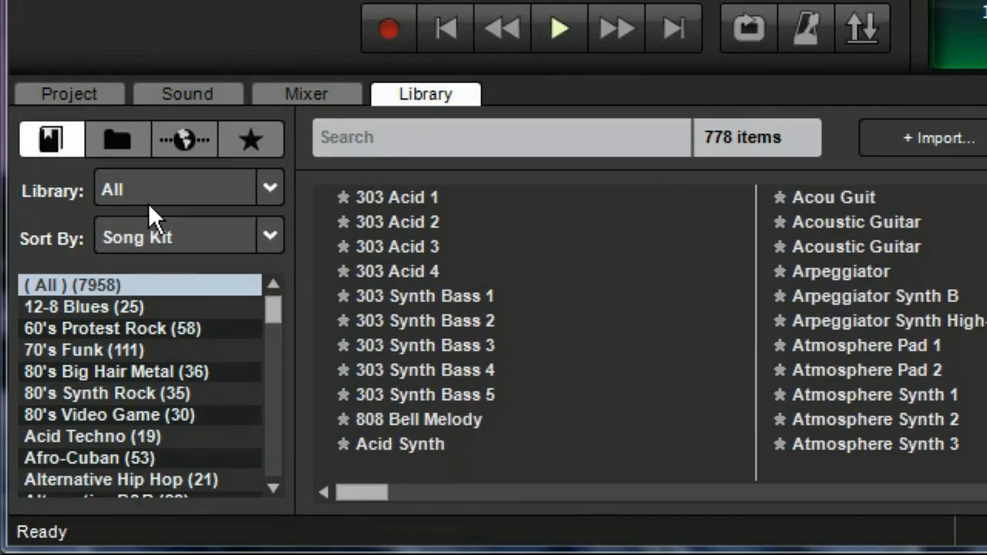
{"action": "left_click", "coordinate": [175, 132]}
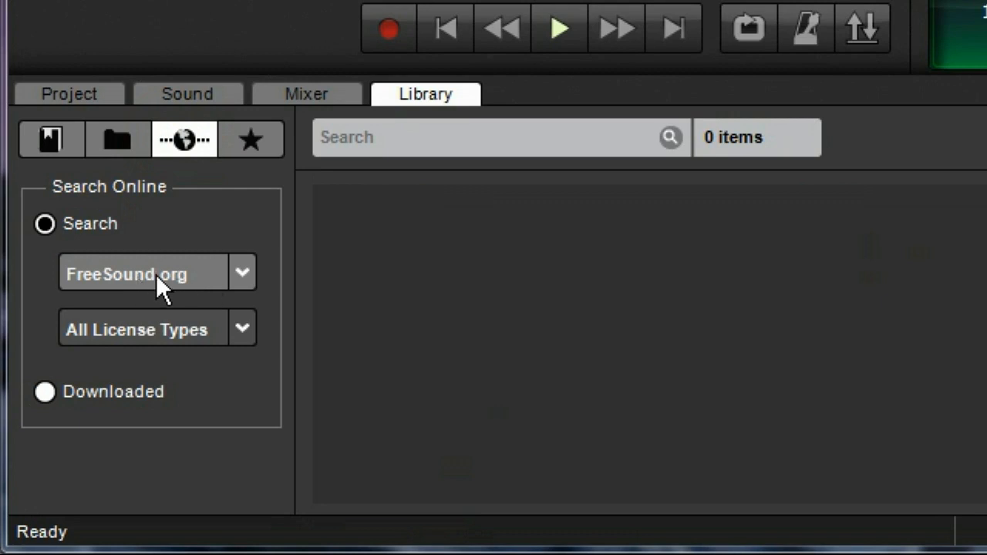
{"action": "left_click", "coordinate": [375, 139]}
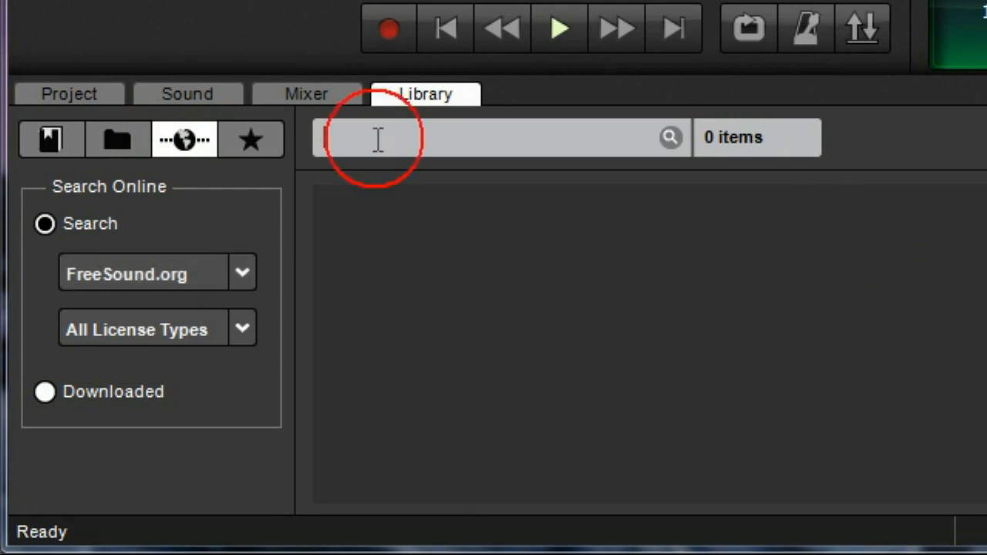
{"action": "type", "text": "space_rumble"}
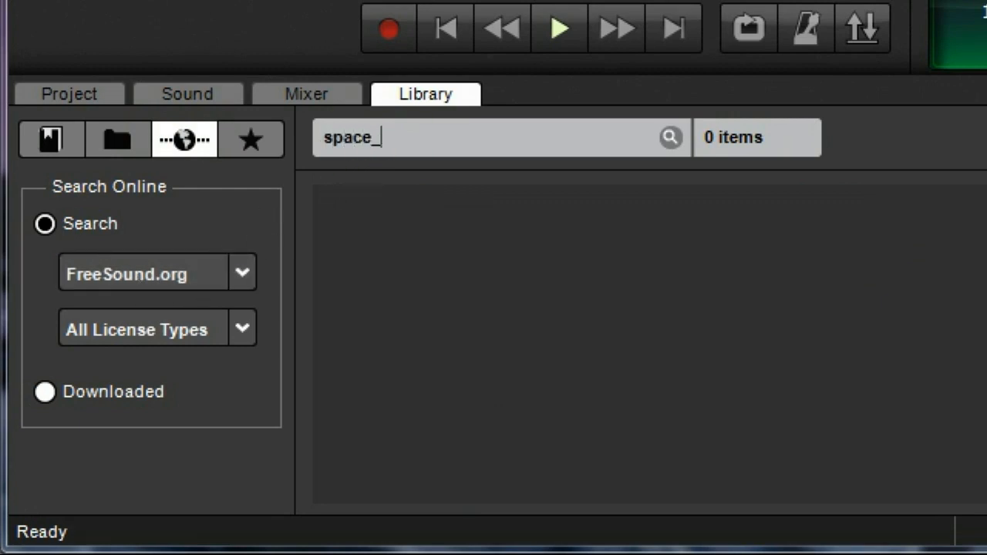
{"action": "key", "text": "Return"}
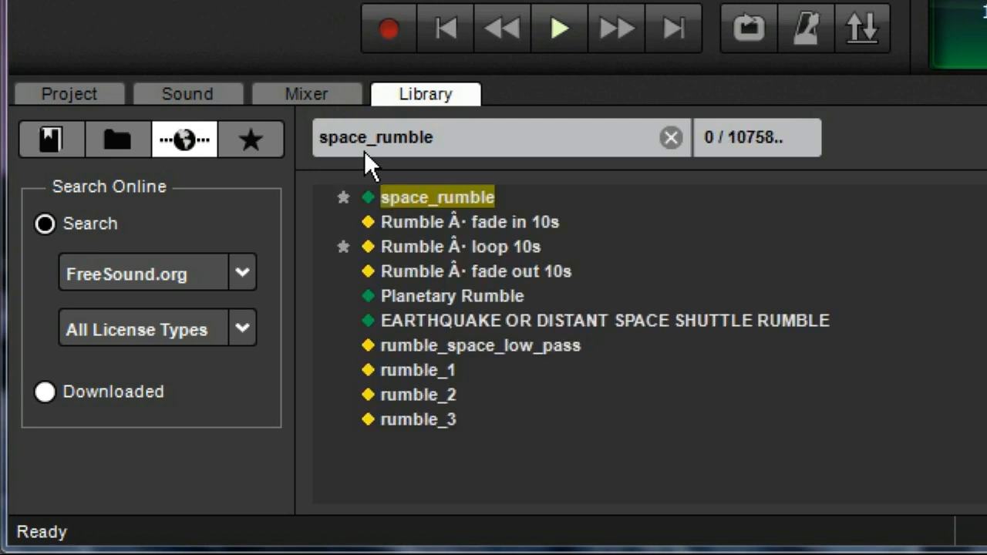
- Place the space_rumble sound on audio track 9, starting near the beginning of the song
{"action": "left_click", "coordinate": [417, 196]}
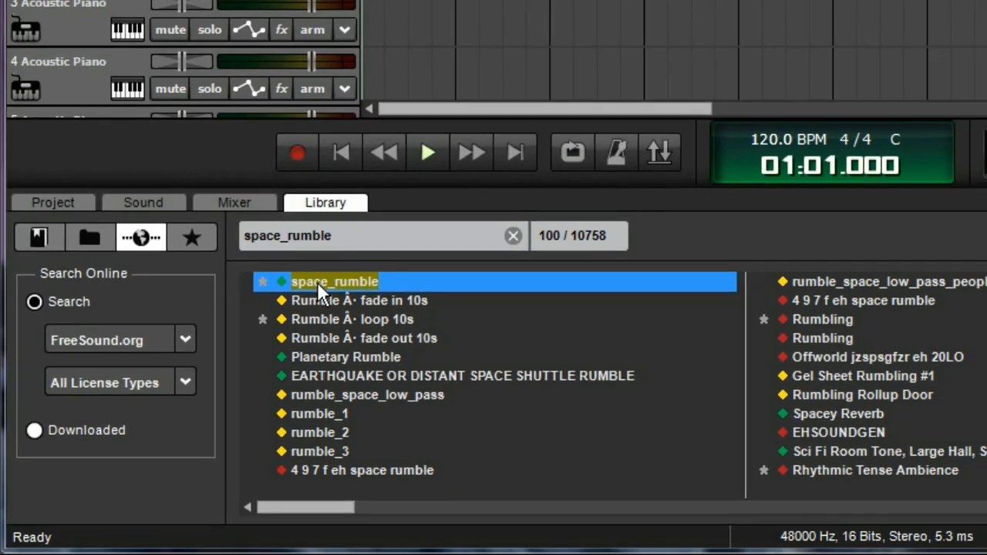
{"action": "scroll", "coordinate": [279, 207], "scroll_direction": "down", "scroll_amount": 5}
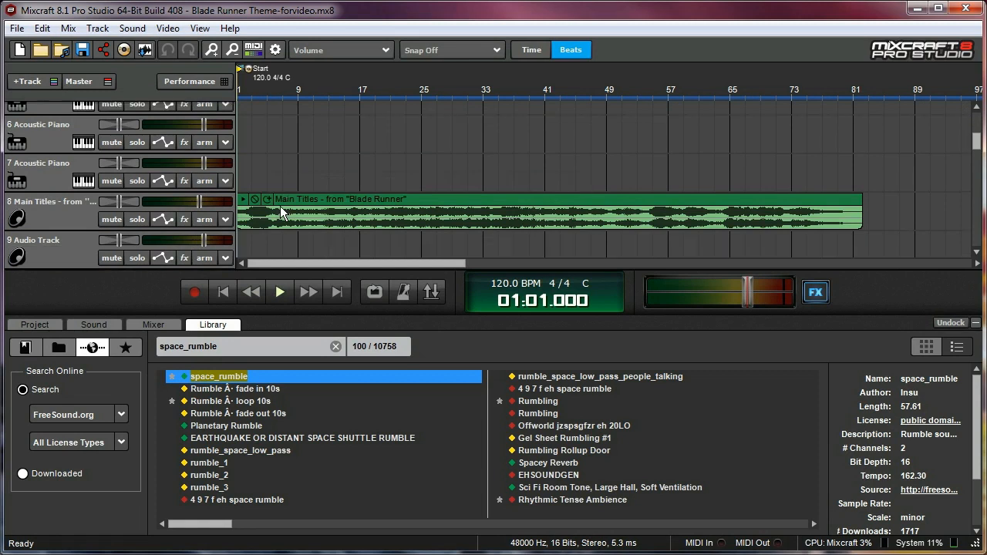
{"action": "scroll", "coordinate": [272, 247], "scroll_direction": "down", "scroll_amount": 1}
{"action": "left_click_drag", "start_coordinate": [196, 377], "coordinate": [245, 229]}
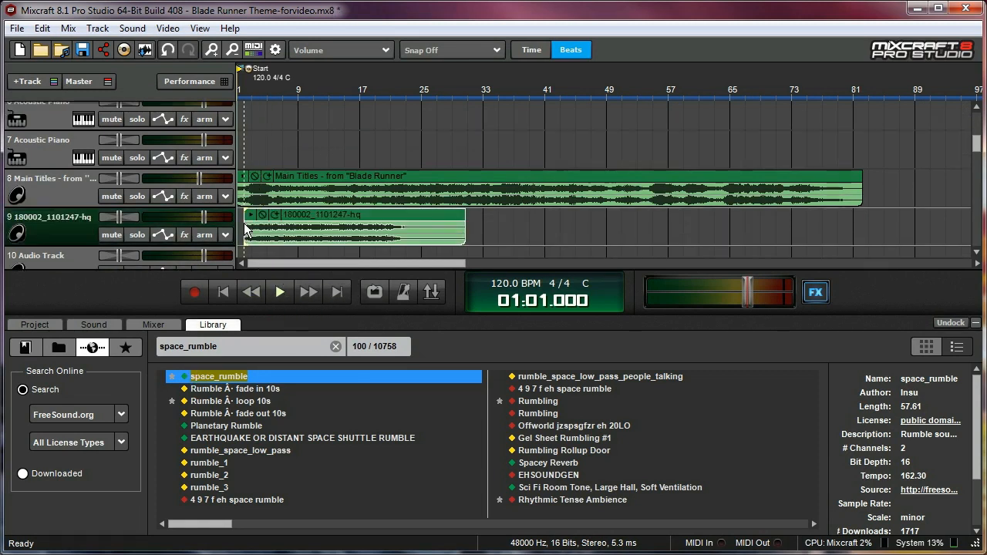
- Rename track 9 as "space rumble" and collapse the library area to show the full track list
{"action": "double_click", "coordinate": [65, 217]}
{"action": "type", "text": "space"}
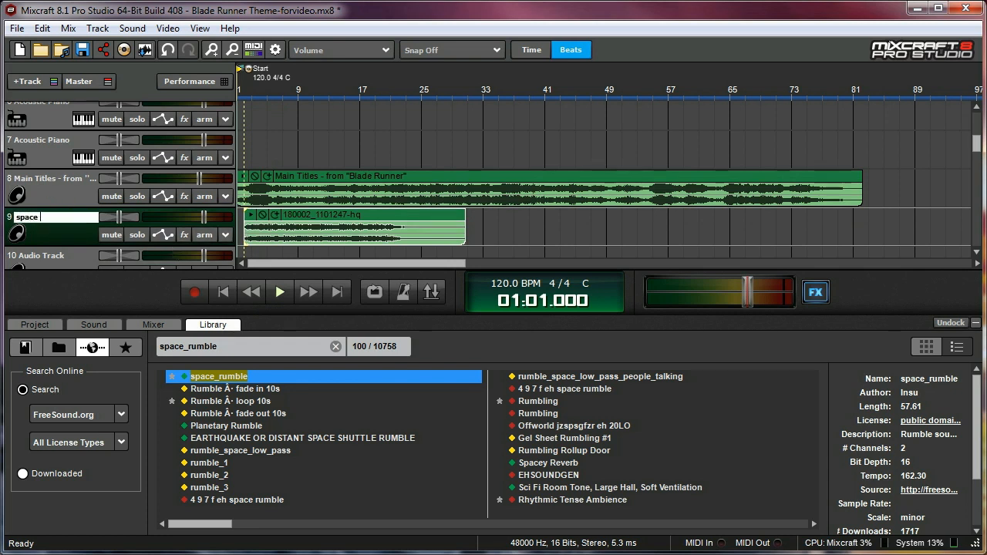
{"action": "type", "text": " rumble"}
{"action": "key", "text": "Return"}
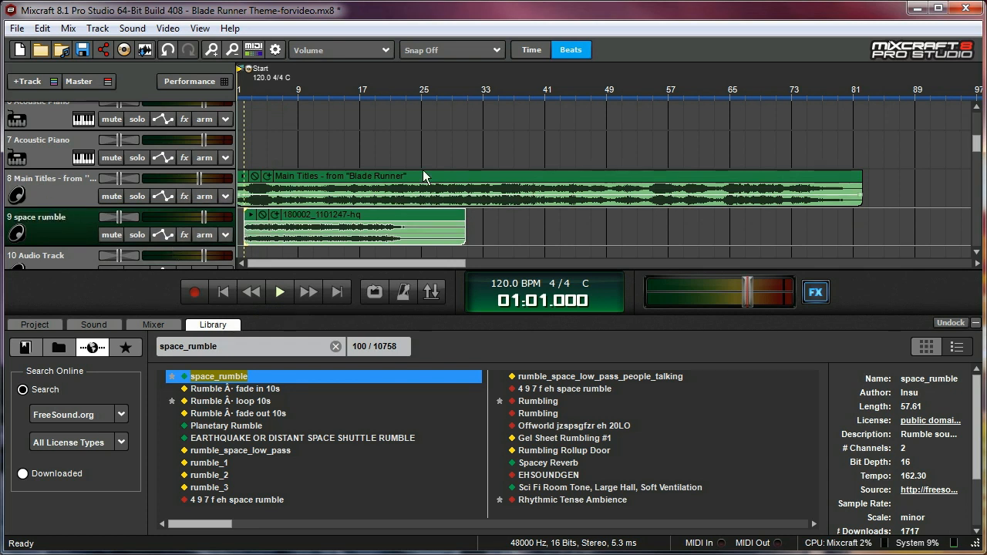
{"action": "scroll", "coordinate": [422, 169], "scroll_direction": "up", "scroll_amount": 5}
{"action": "left_click", "coordinate": [975, 322]}
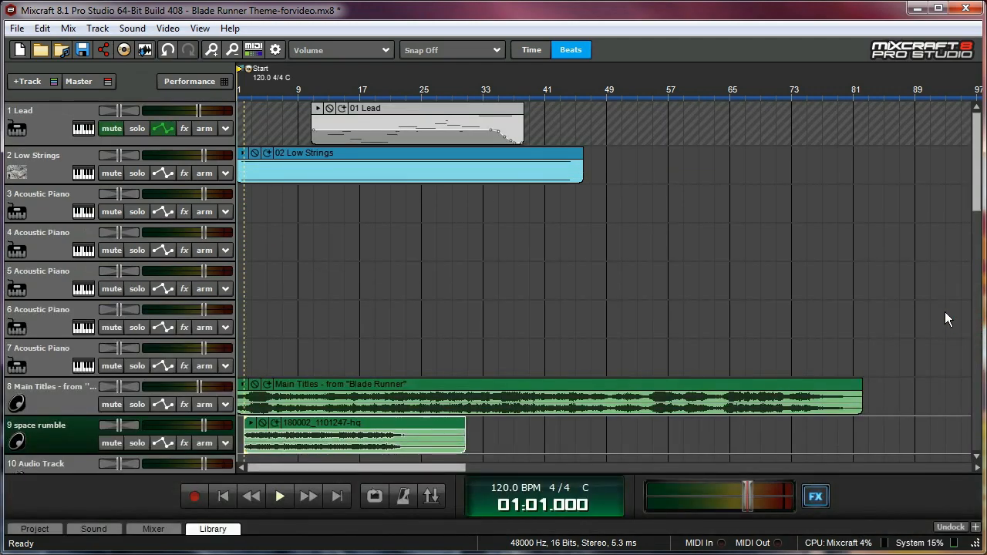
- Solo the space rumble track and listen to the clip's beginning and its fading end from about bar 21
{"action": "scroll", "coordinate": [639, 267], "scroll_direction": "down", "scroll_amount": 2}
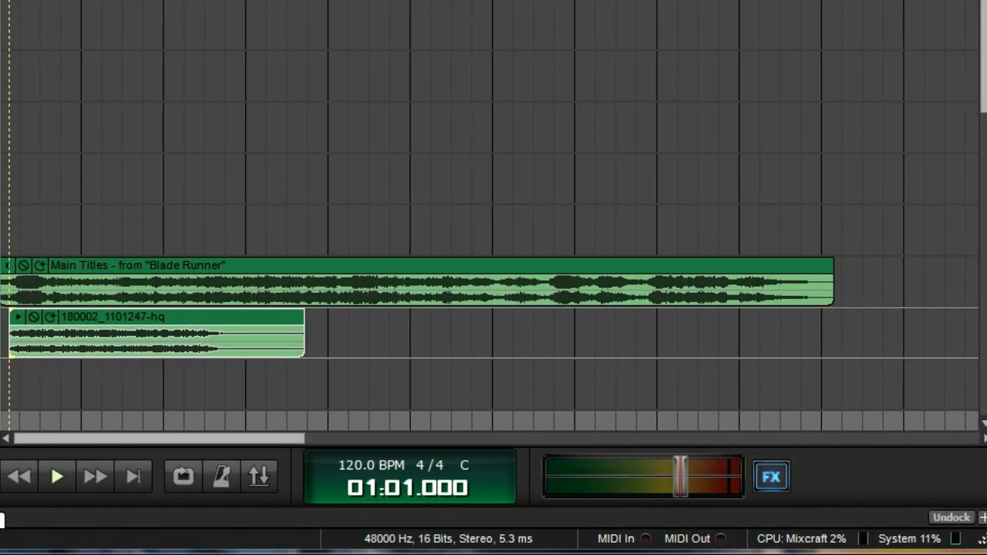
{"action": "left_click", "coordinate": [13, 384]}
{"action": "key", "text": "space"}
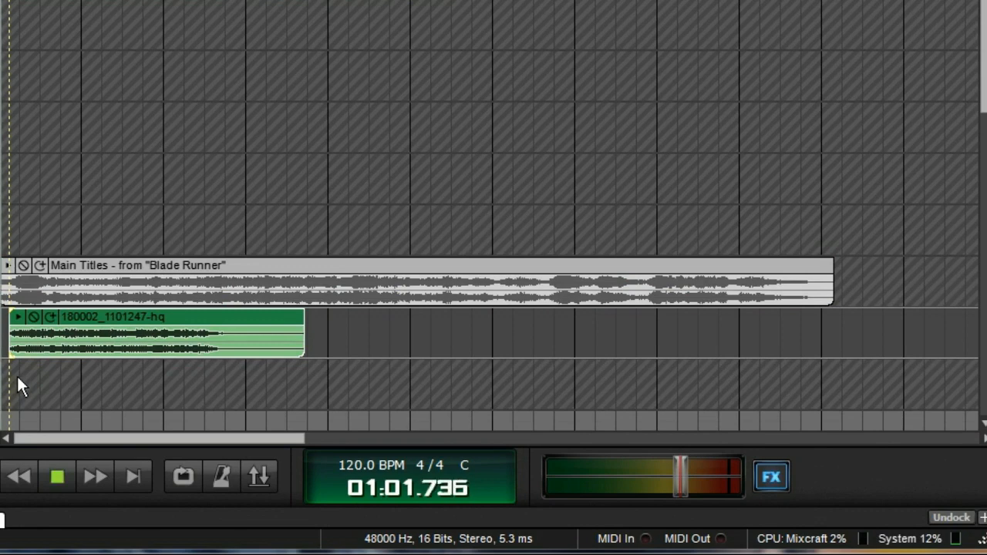
{"action": "scroll", "coordinate": [8, 370], "scroll_direction": "up", "scroll_amount": 2}
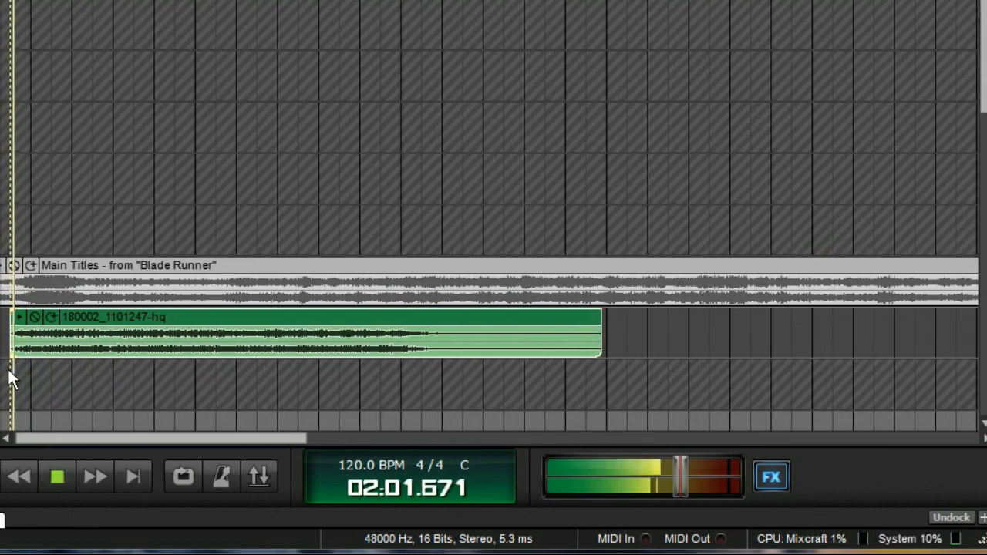
{"action": "key", "text": "space"}
{"action": "left_click", "coordinate": [414, 366]}
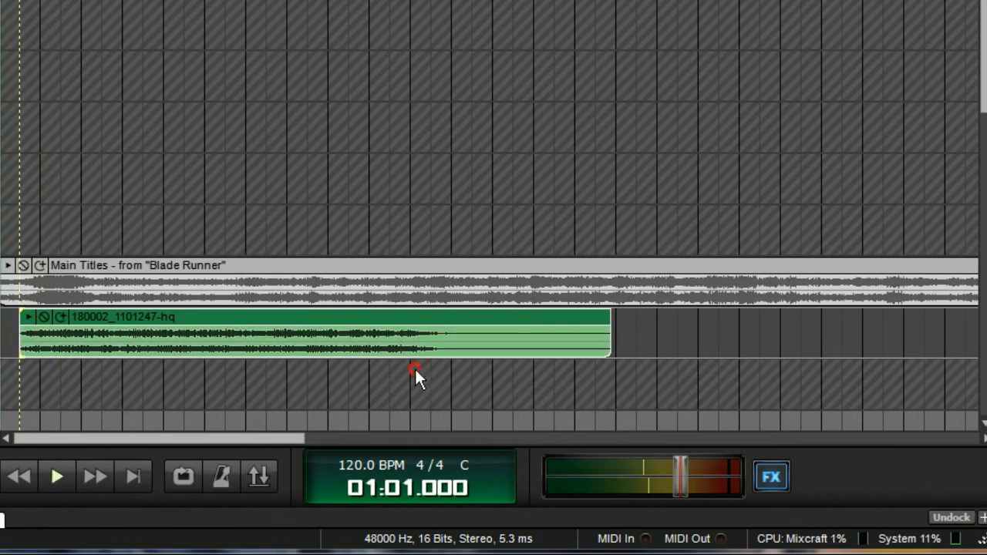
{"action": "key", "text": "space"}
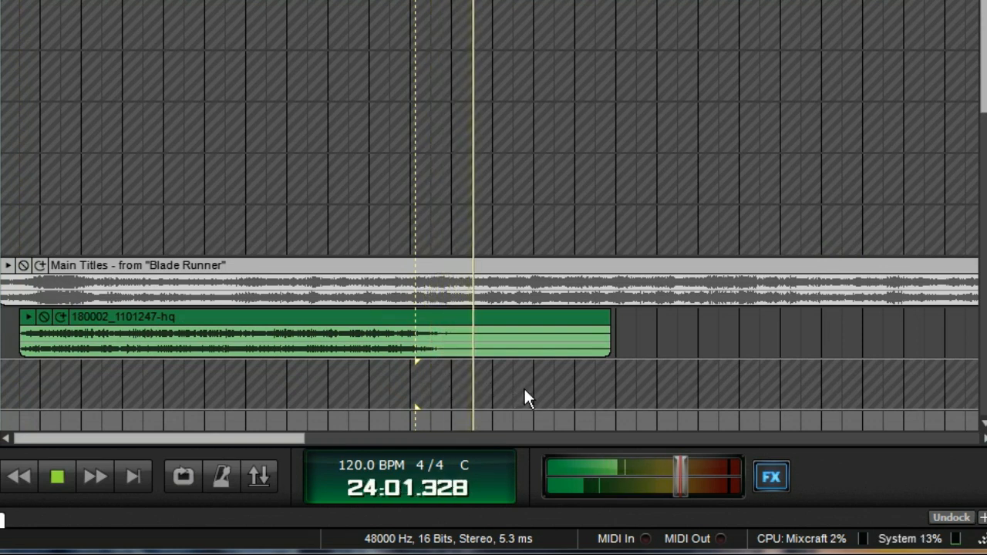
{"action": "key", "text": "space"}
- Duplicate the space rumble clip after the original at about bar 31 and trim a little off the copy's start
{"action": "left_click", "coordinate": [251, 317]}
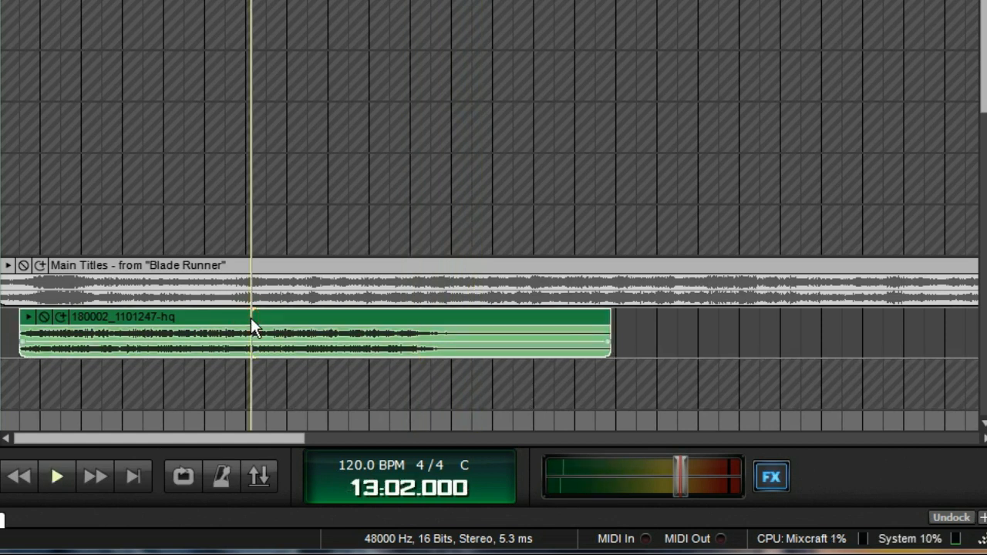
{"action": "left_click", "coordinate": [629, 327]}
{"action": "key", "text": "ctrl+v"}
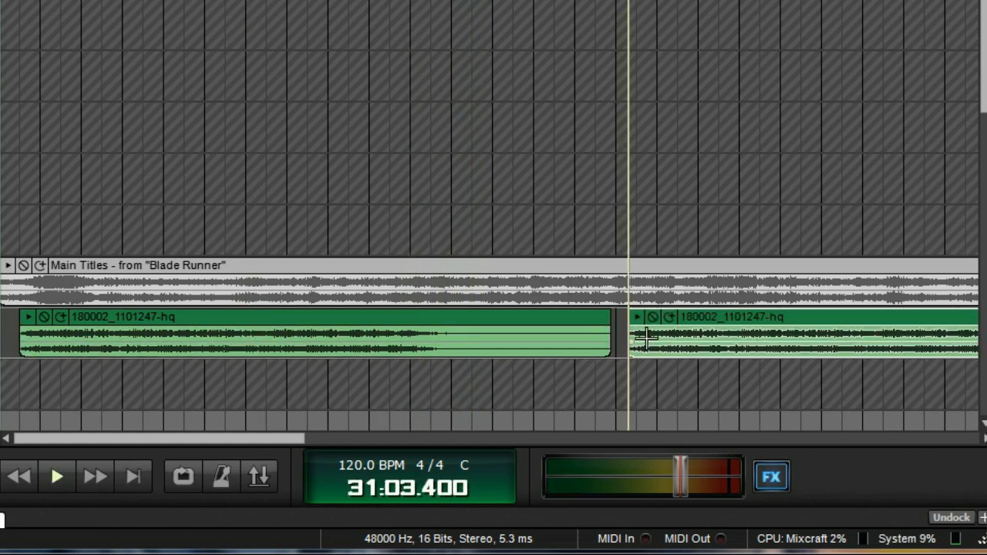
{"action": "left_click_drag", "start_coordinate": [629, 328], "coordinate": [651, 329]}
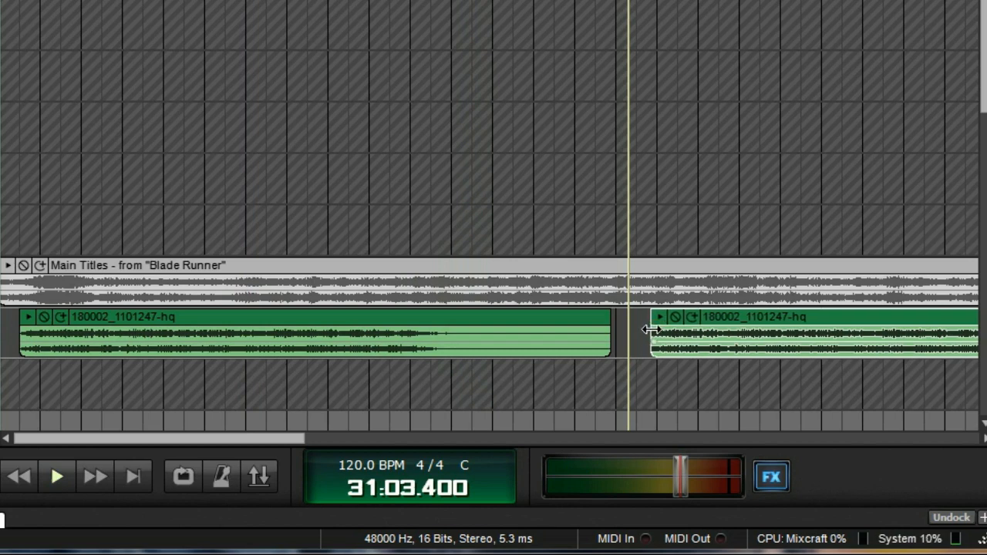
- Trim the fading tails off both space rumble clips and move the copy to slightly overlap the end of the first
{"action": "scroll", "coordinate": [627, 352], "scroll_direction": "down", "scroll_amount": 2}
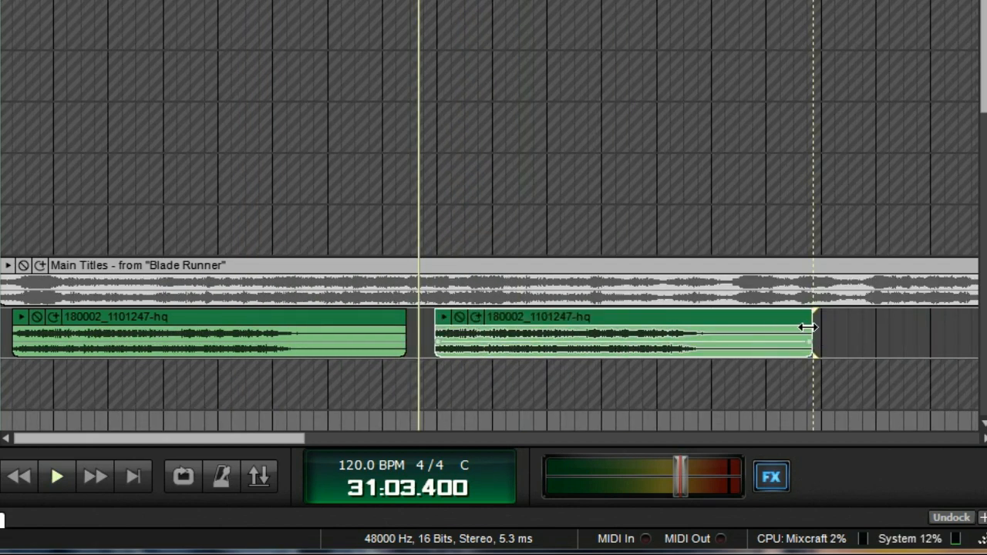
{"action": "left_click_drag", "start_coordinate": [806, 327], "coordinate": [666, 330]}
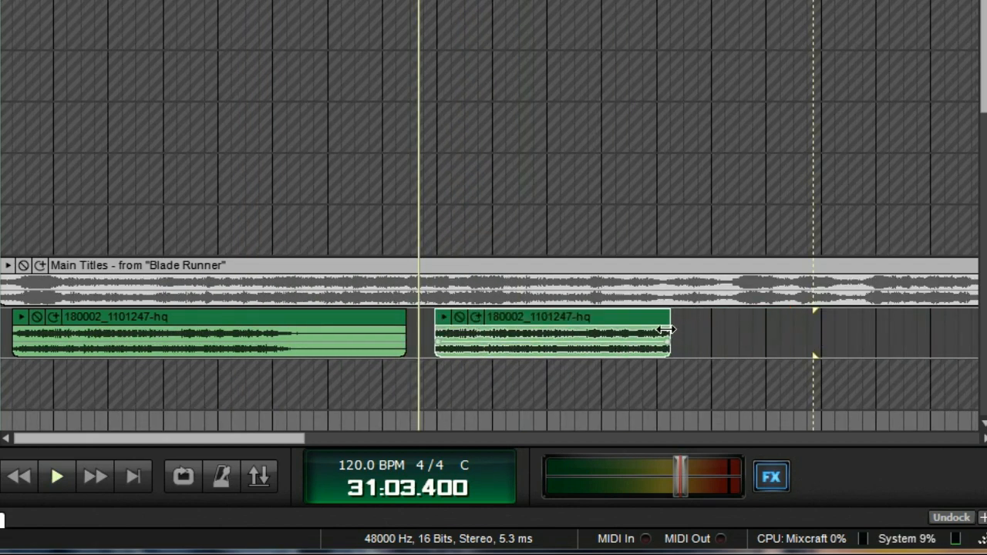
{"action": "left_click_drag", "start_coordinate": [405, 339], "coordinate": [261, 340]}
{"action": "left_click_drag", "start_coordinate": [513, 329], "coordinate": [356, 324]}
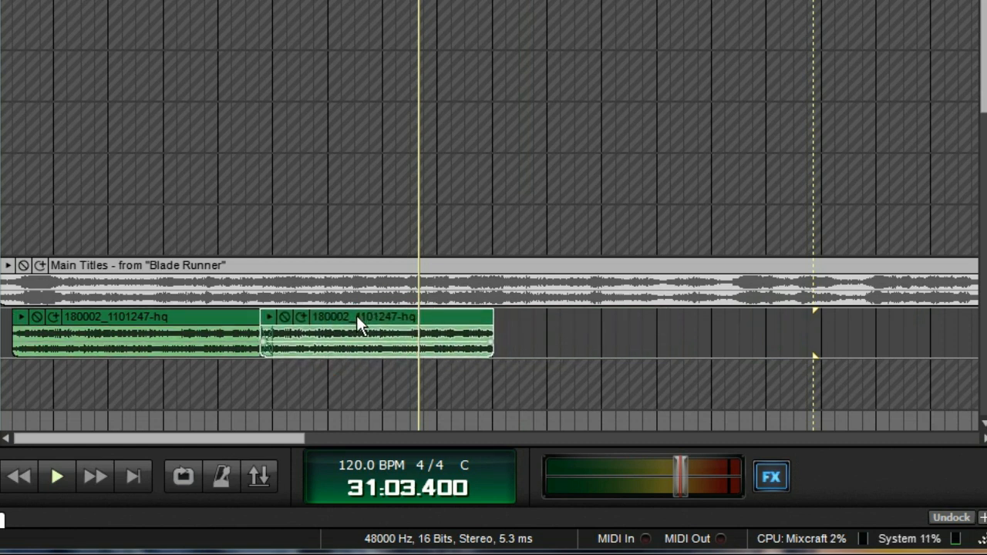
- Play the space rumble track from about bar 19 to check the crossfade between the two clips
{"action": "left_click", "coordinate": [249, 370]}
{"action": "key", "text": "space"}
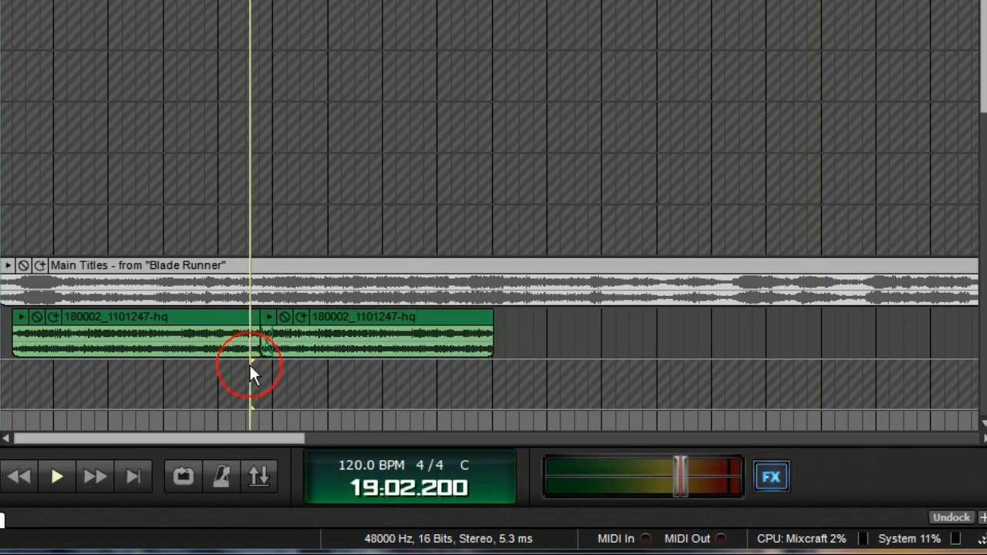
{"action": "scroll", "coordinate": [254, 374], "scroll_direction": "up", "scroll_amount": 2}
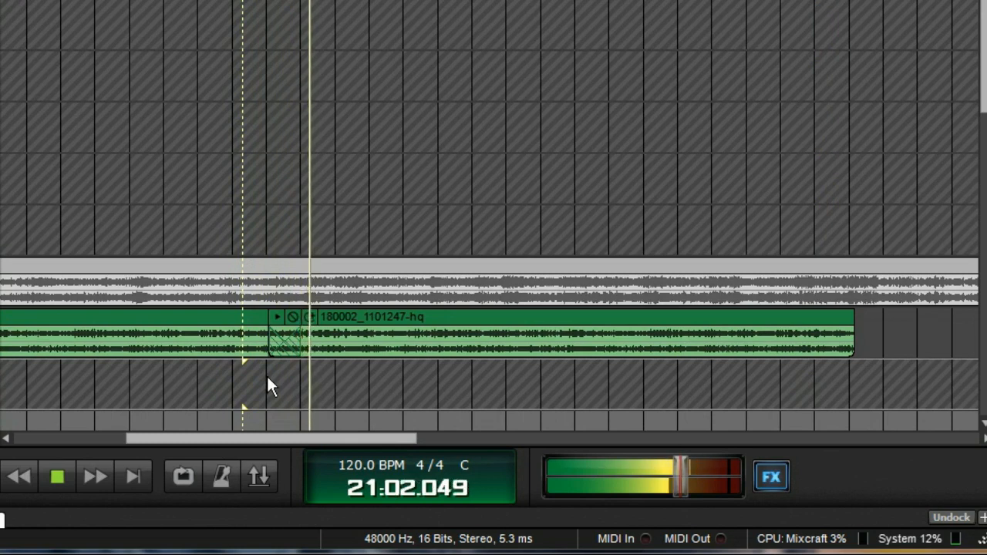
{"action": "key", "text": "space"}
- Paste a copy of the trimmed second space rumble clip after it and move it to crossfade with that clip's end
{"action": "scroll", "coordinate": [285, 367], "scroll_direction": "down", "scroll_amount": 1}
{"action": "left_click", "coordinate": [424, 320]}
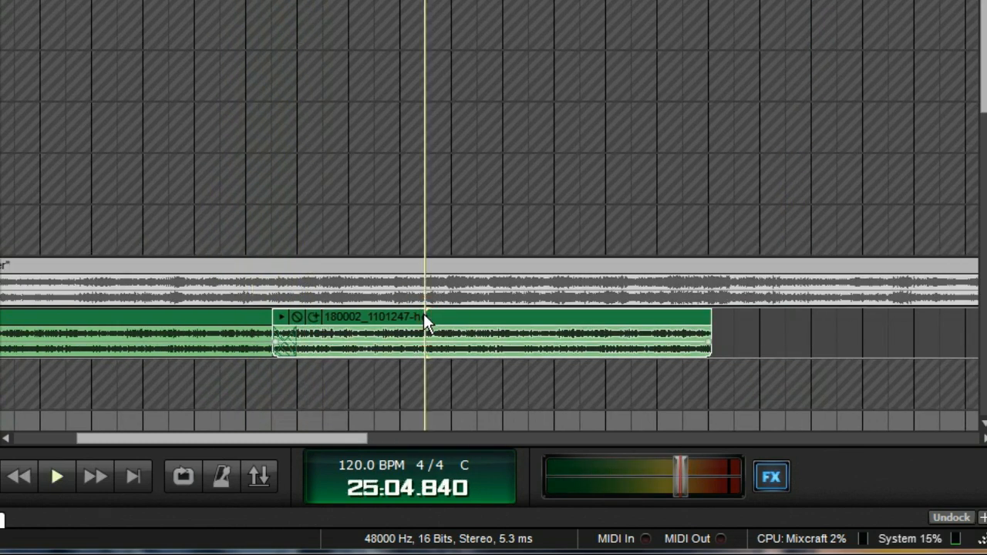
{"action": "left_click", "coordinate": [727, 335]}
{"action": "key", "text": "ctrl+v"}
{"action": "left_click_drag", "start_coordinate": [790, 320], "coordinate": [774, 314]}
- Return the playhead to the start of the song
{"action": "scroll", "coordinate": [696, 251], "scroll_direction": "down", "scroll_amount": 3}
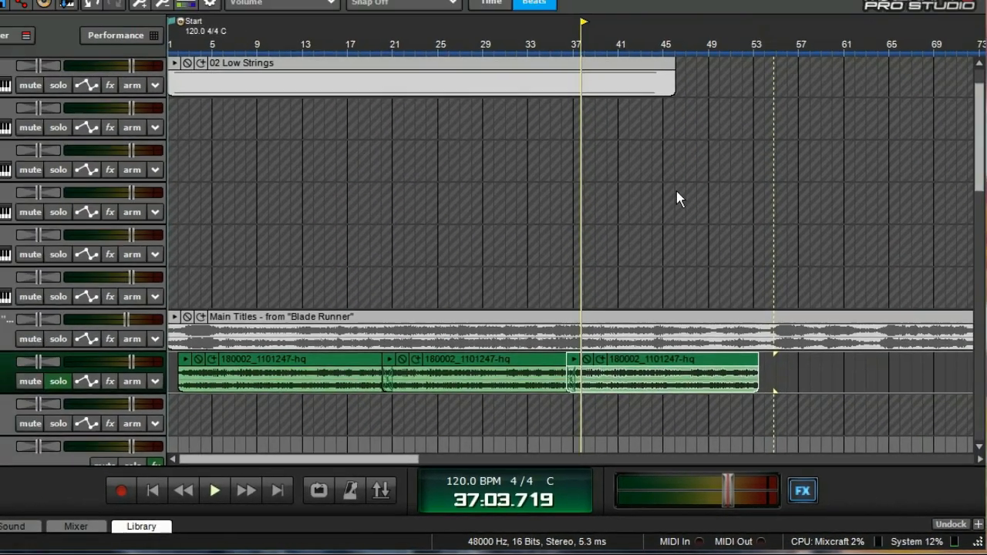
{"action": "scroll", "coordinate": [676, 193], "scroll_direction": "up", "scroll_amount": 1}
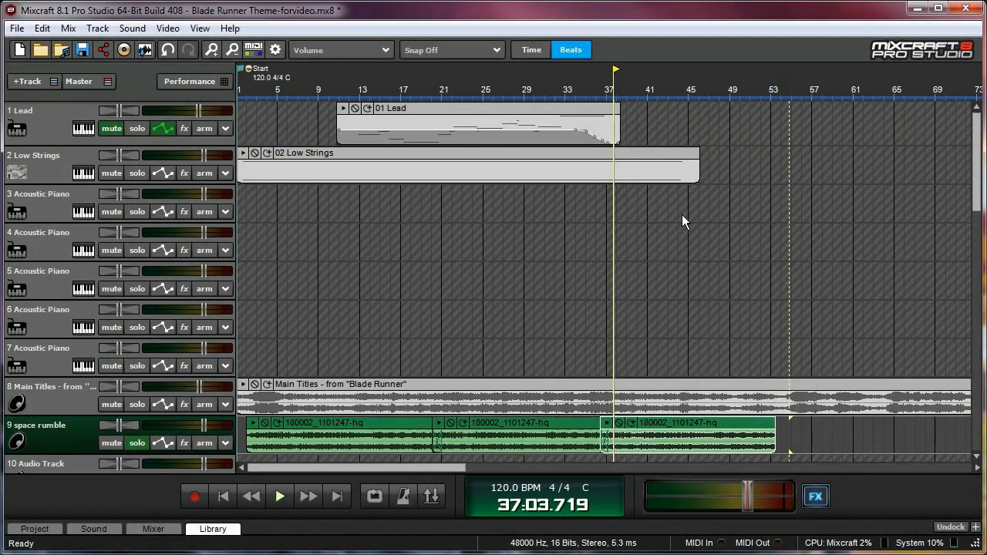
{"action": "scroll", "coordinate": [657, 185], "scroll_direction": "down", "scroll_amount": 2}
{"action": "scroll", "coordinate": [658, 196], "scroll_direction": "up", "scroll_amount": 1}
{"action": "scroll", "coordinate": [684, 228], "scroll_direction": "up", "scroll_amount": 1}
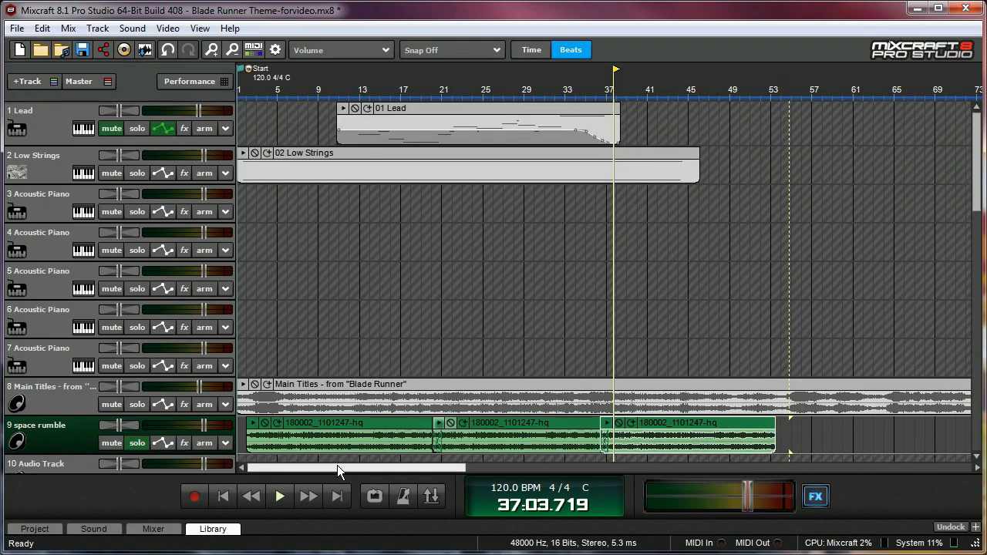
{"action": "left_click", "coordinate": [223, 496]}
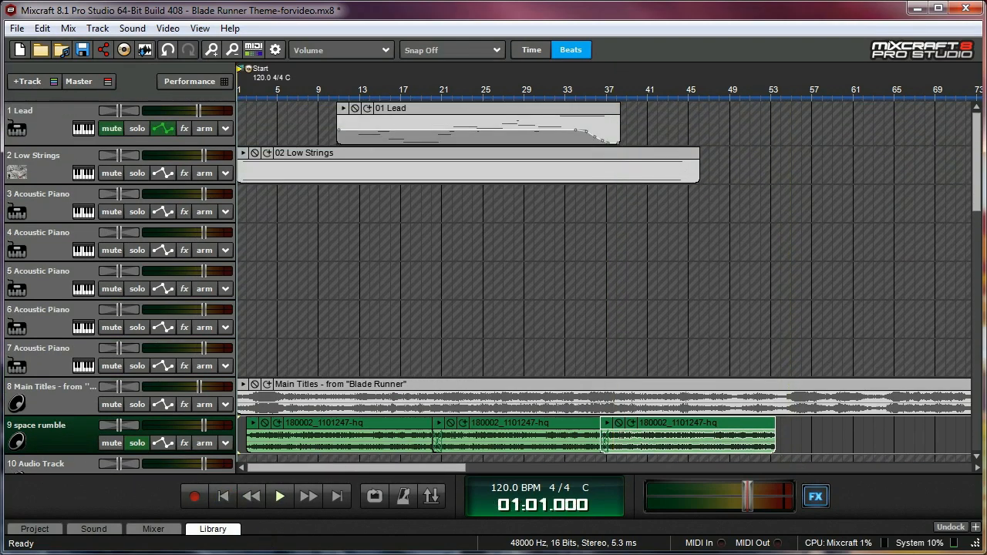
- Turn off solo on the space rumble track, mute the Main Titles reference, and unmute the Lead track
{"action": "left_click", "coordinate": [139, 442]}
{"action": "left_click", "coordinate": [104, 404]}
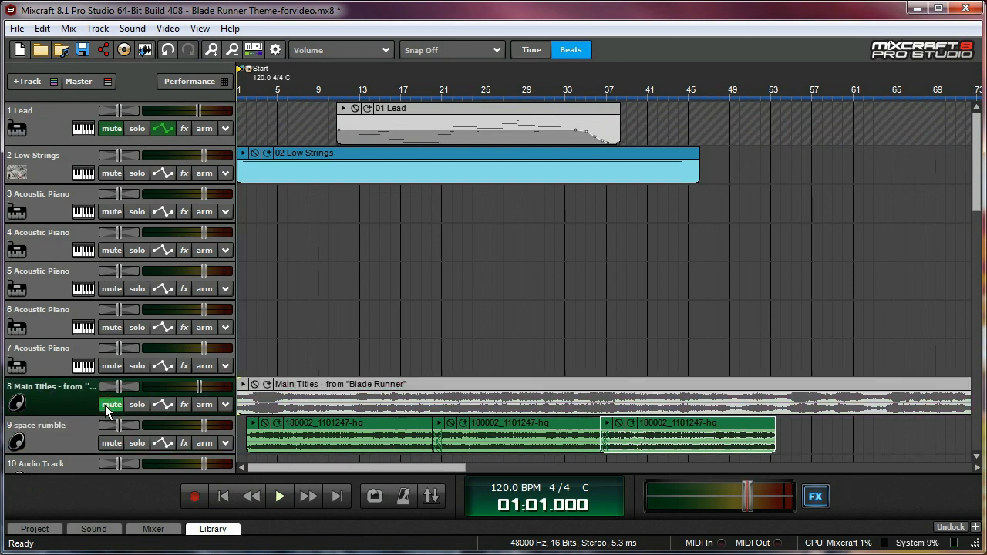
{"action": "left_click", "coordinate": [324, 194]}
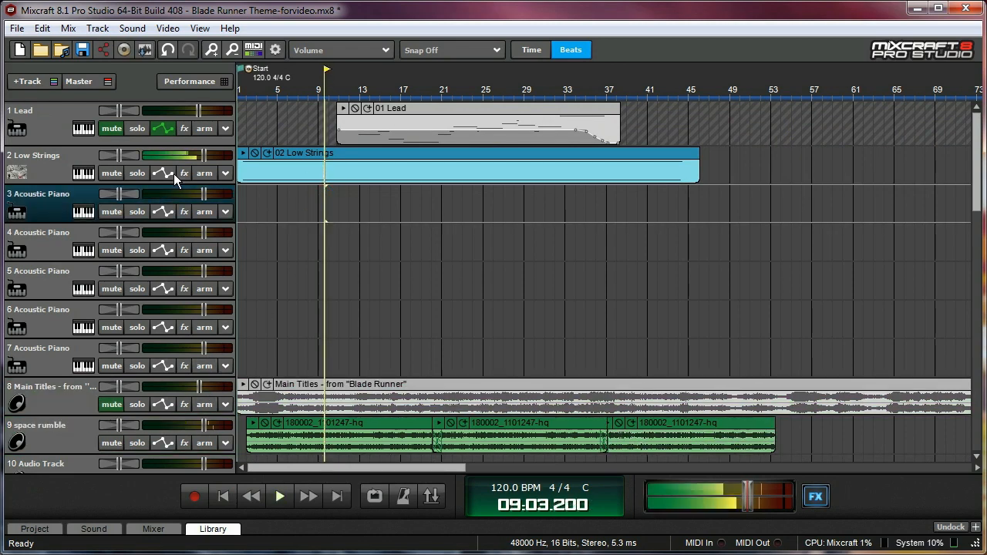
{"action": "left_click", "coordinate": [116, 119]}
- Play the mix from about bar 9 and slightly lower the Low Strings track's volume
{"action": "key", "text": "space"}
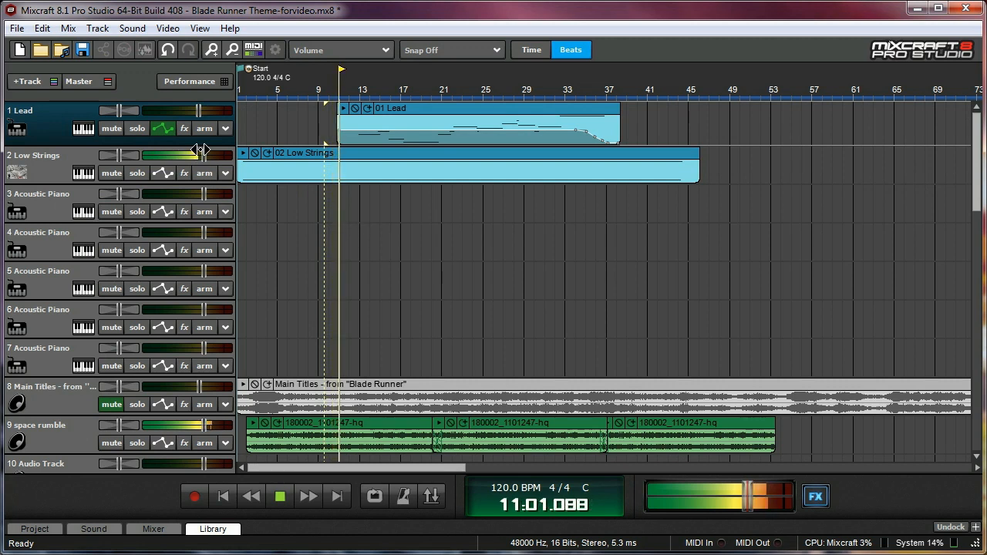
{"action": "mouse_move", "coordinate": [204, 154]}
{"action": "left_click_drag", "start_coordinate": [205, 154], "coordinate": [197, 154]}
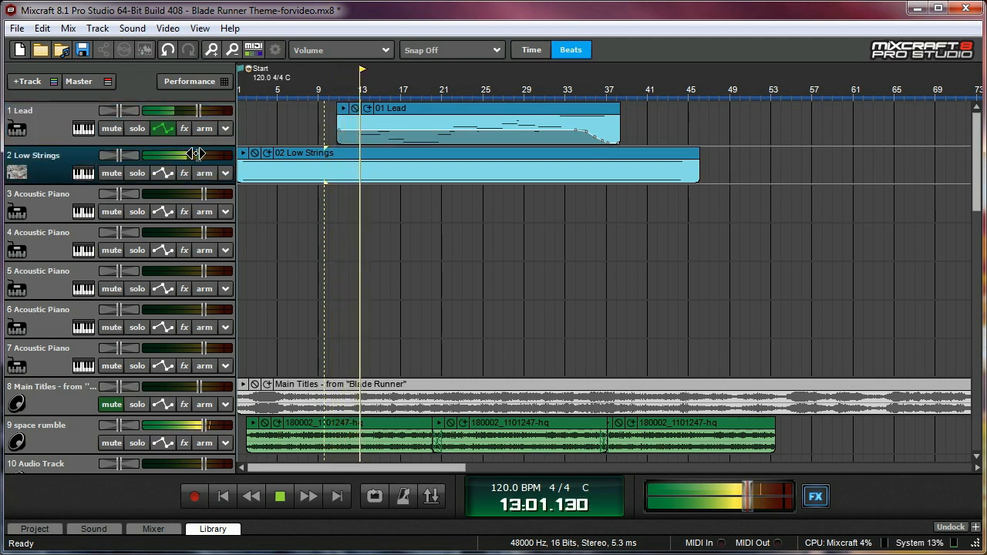
{"action": "mouse_move", "coordinate": [195, 154]}
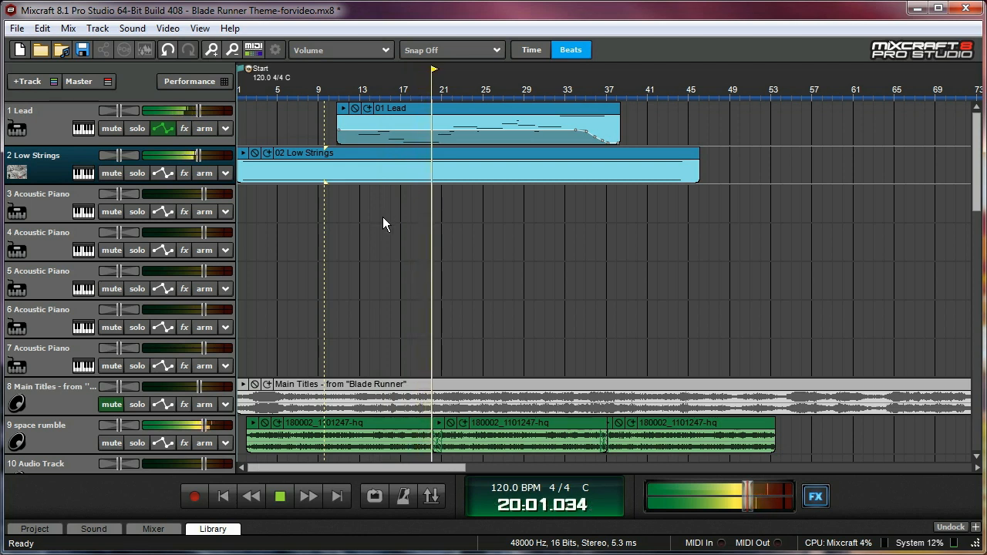
{"action": "key", "text": "space"}
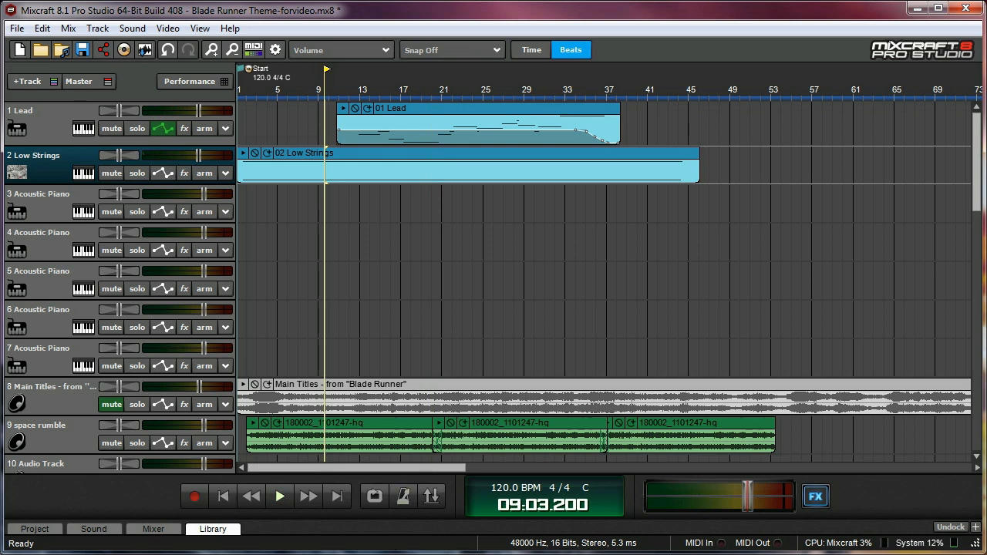
- Open the Lead clip in an enlarged piano roll and adjust where its first note, E5, ends
{"action": "double_click", "coordinate": [412, 109]}
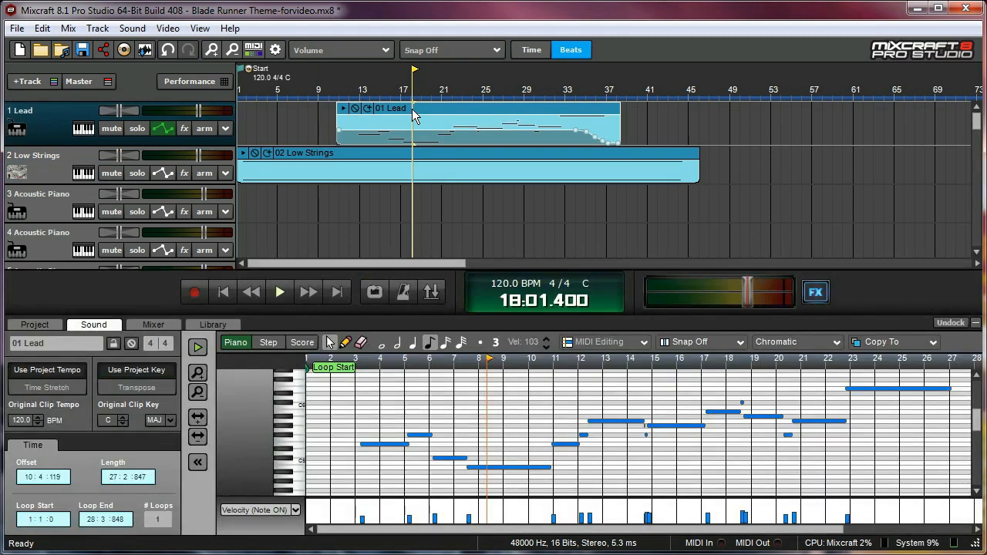
{"action": "left_click_drag", "start_coordinate": [396, 311], "coordinate": [390, 213]}
{"action": "scroll", "coordinate": [391, 375], "scroll_direction": "up", "scroll_amount": 3}
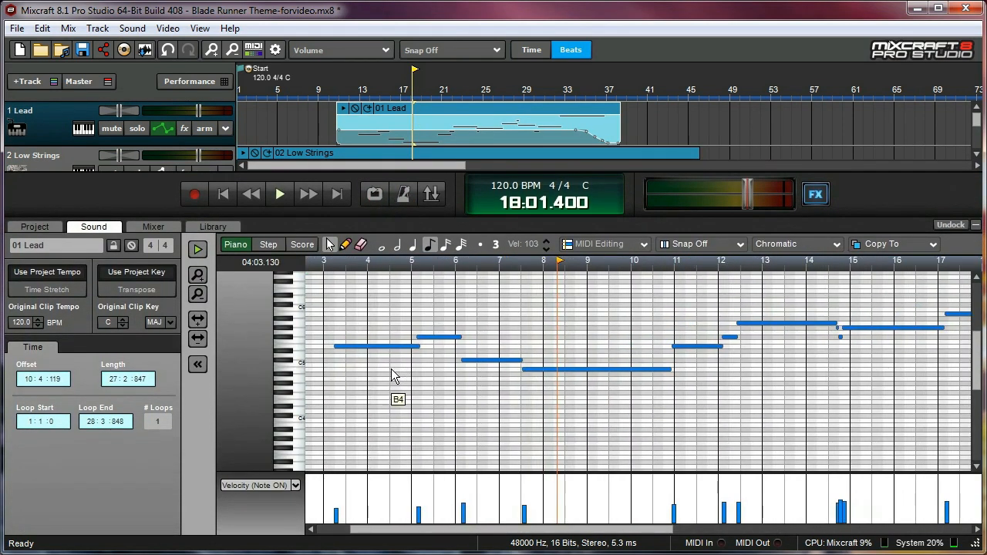
{"action": "left_click", "coordinate": [415, 347]}
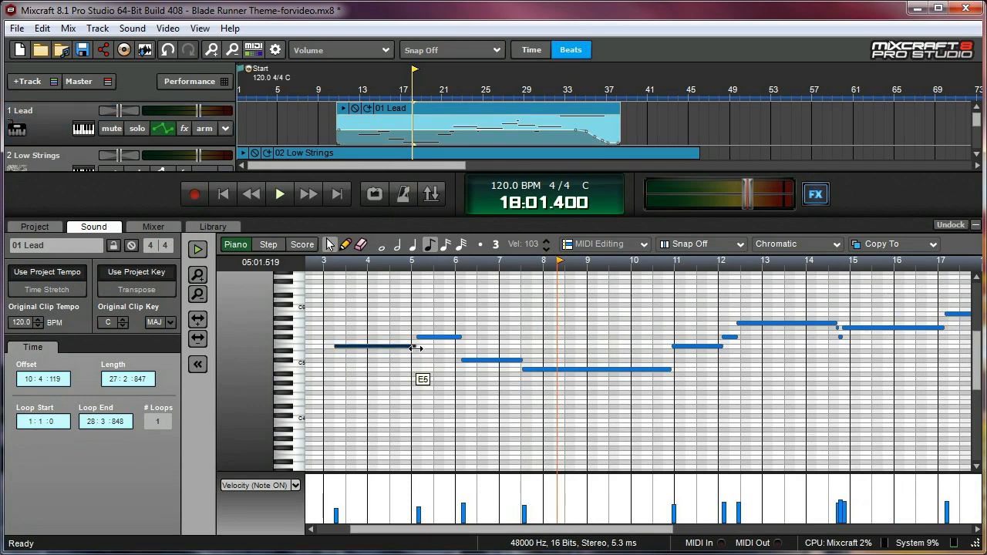
{"action": "left_click_drag", "start_coordinate": [416, 349], "coordinate": [420, 349]}
- Show the Lead clip's Channel Pressure data and shorten the first note so it ends where the second begins
{"action": "left_click", "coordinate": [297, 487]}
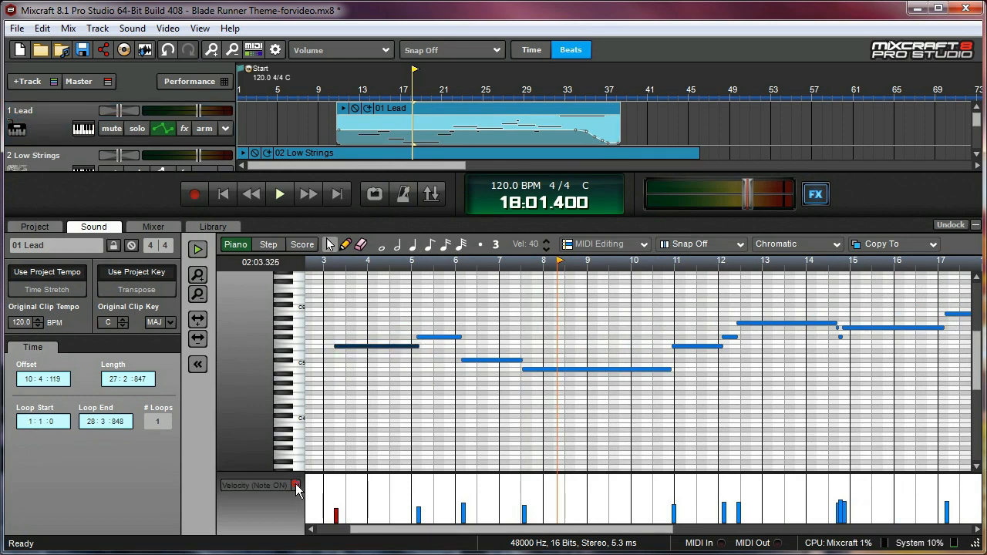
{"action": "left_click", "coordinate": [262, 531]}
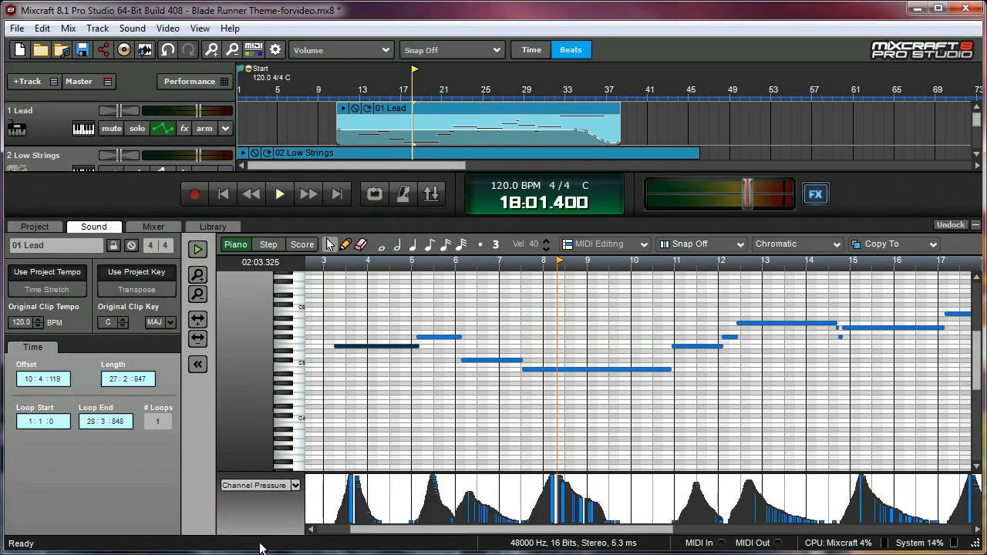
{"action": "scroll", "coordinate": [407, 480], "scroll_direction": "up", "scroll_amount": 5}
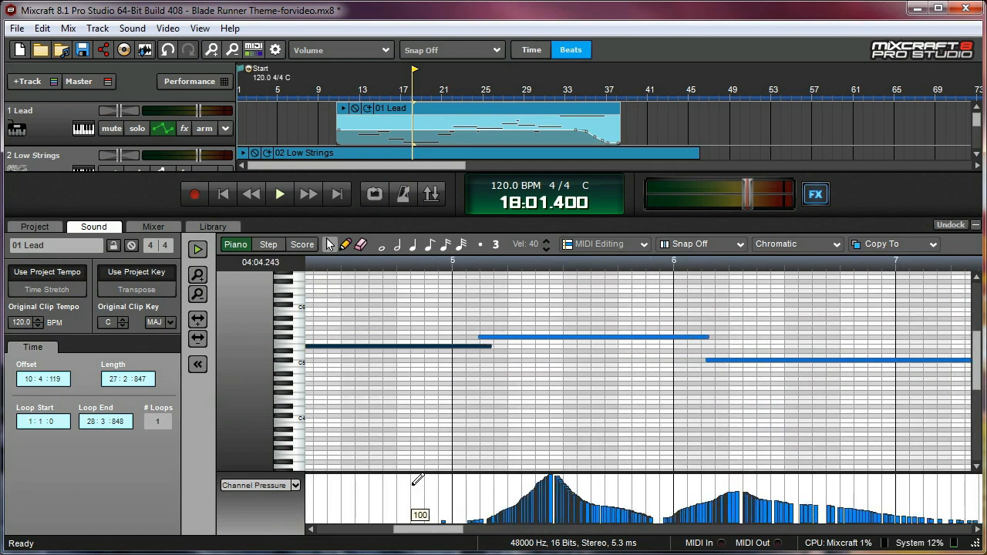
{"action": "left_click_drag", "start_coordinate": [490, 346], "coordinate": [479, 360]}
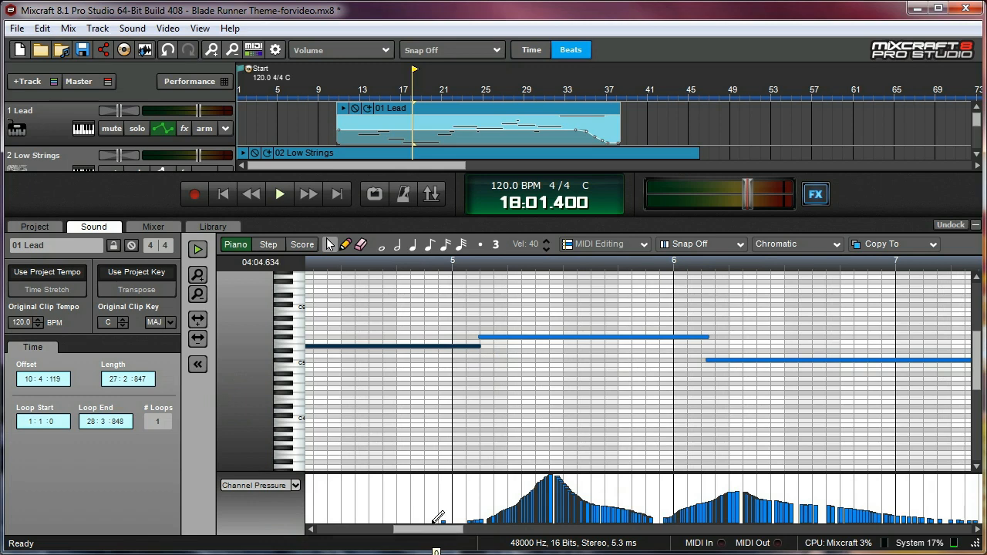
- Try a steep rising channel pressure ramp over the start of the Lead's second note and play the passage
{"action": "mouse_move", "coordinate": [433, 522]}
{"action": "left_mouse_down"}
{"action": "mouse_move", "coordinate": [494, 510]}
{"action": "mouse_move", "coordinate": [539, 470]}
{"action": "mouse_move", "coordinate": [562, 466]}
{"action": "left_mouse_up"}
{"action": "scroll", "coordinate": [414, 408], "scroll_direction": "down", "scroll_amount": 3}
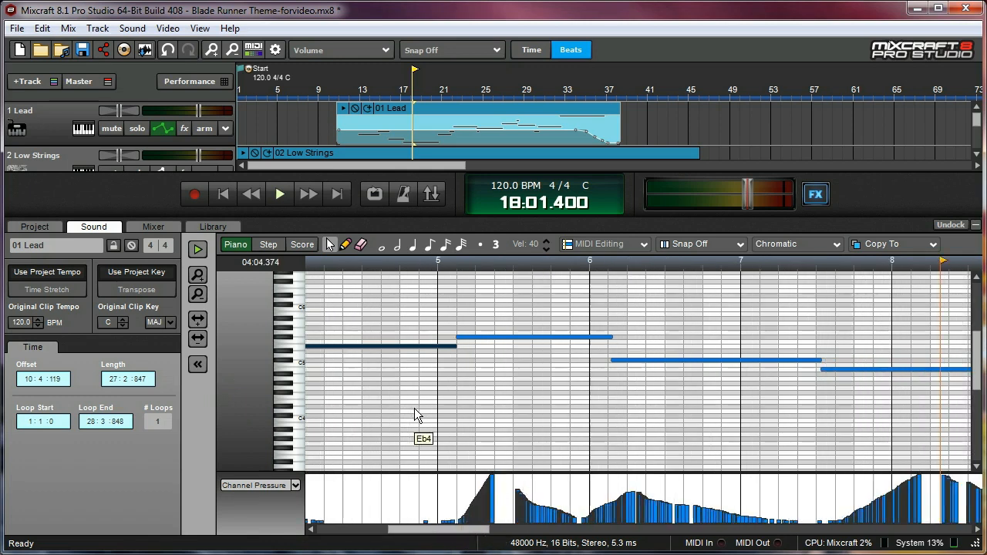
{"action": "scroll", "coordinate": [400, 388], "scroll_direction": "left", "scroll_amount": 3}
{"action": "left_click", "coordinate": [374, 371]}
{"action": "key", "text": "space"}
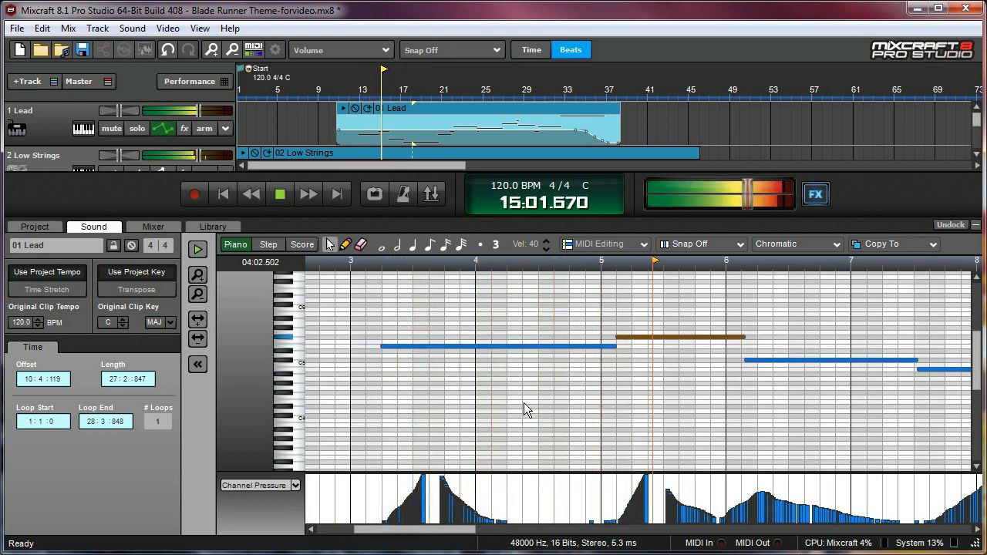
{"action": "key", "text": "space"}
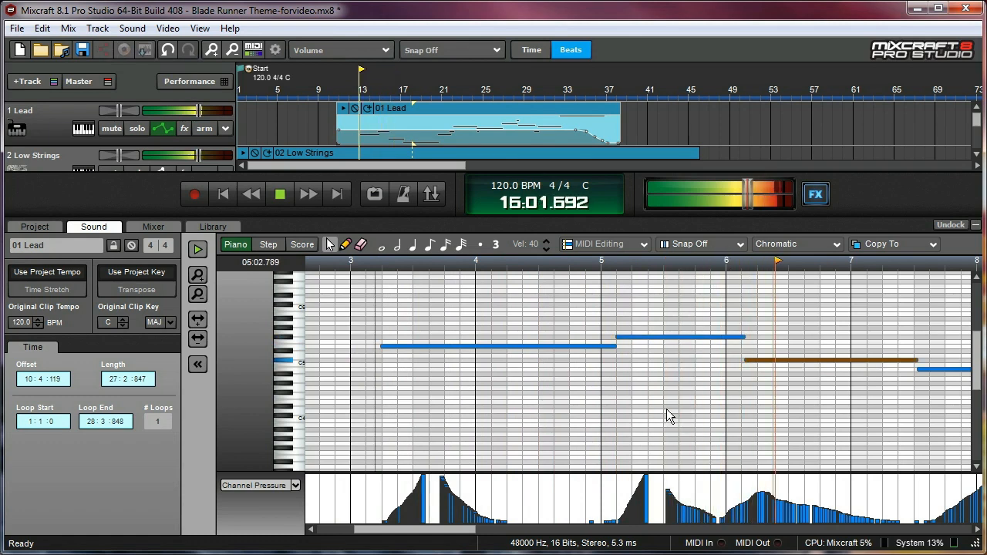
- Redraw the channel pressure as two smooth swells over the Lead's second and third notes, about bars 5 to 7
{"action": "scroll", "coordinate": [643, 411], "scroll_direction": "up", "scroll_amount": 1}
{"action": "scroll", "coordinate": [611, 419], "scroll_direction": "right", "scroll_amount": 2}
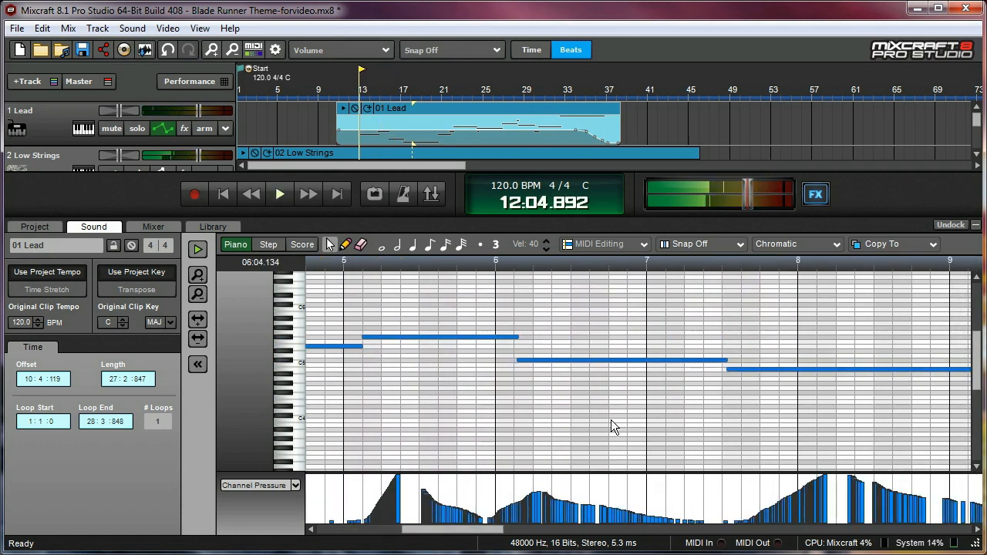
{"action": "scroll", "coordinate": [351, 451], "scroll_direction": "up", "scroll_amount": 3}
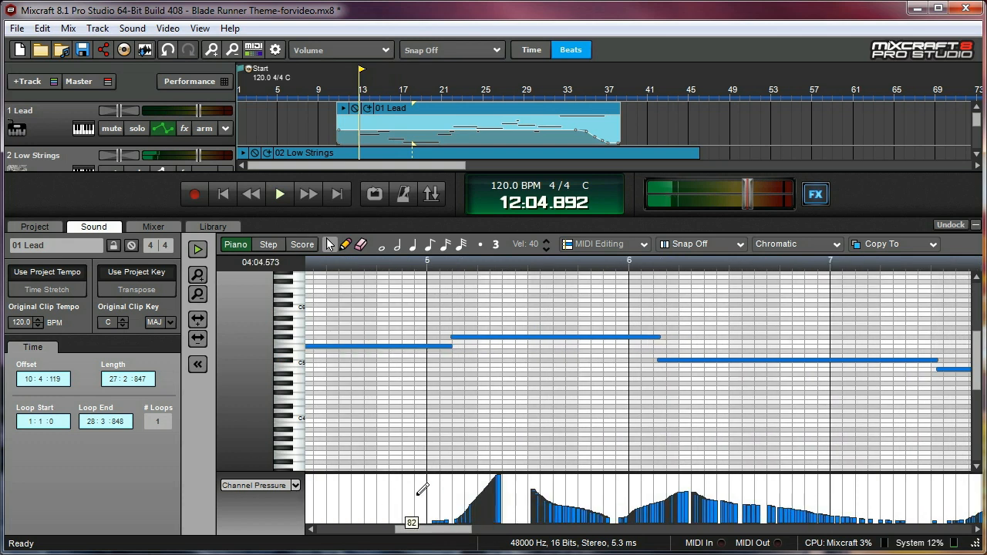
{"action": "mouse_move", "coordinate": [428, 518]}
{"action": "left_mouse_down"}
{"action": "mouse_move", "coordinate": [467, 508]}
{"action": "mouse_move", "coordinate": [510, 480]}
{"action": "mouse_move", "coordinate": [541, 478]}
{"action": "mouse_move", "coordinate": [631, 514]}
{"action": "mouse_move", "coordinate": [738, 484]}
{"action": "mouse_move", "coordinate": [913, 524]}
{"action": "left_mouse_up"}
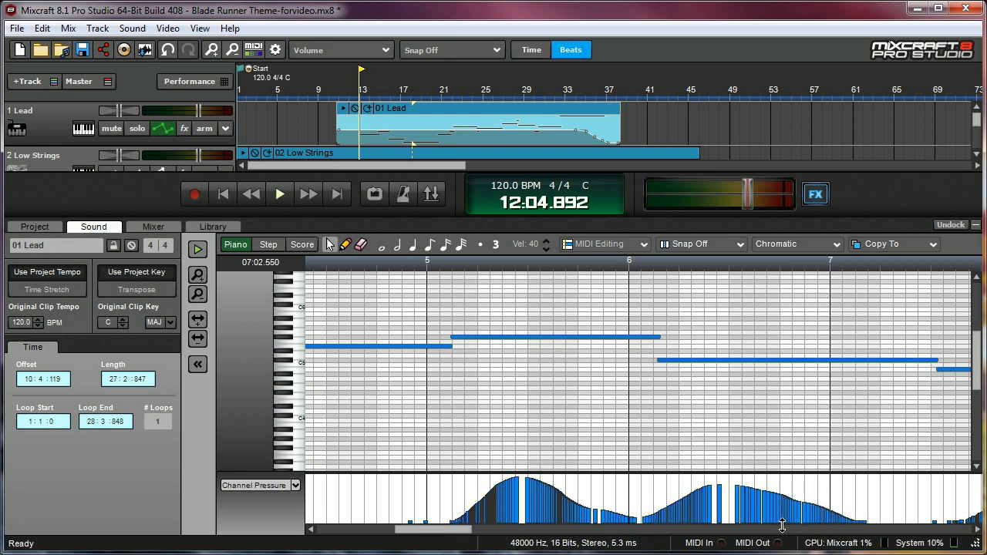
- Play the edited Lead passage, close the clip editor, and return the playhead to the song start
{"action": "key", "text": "space"}
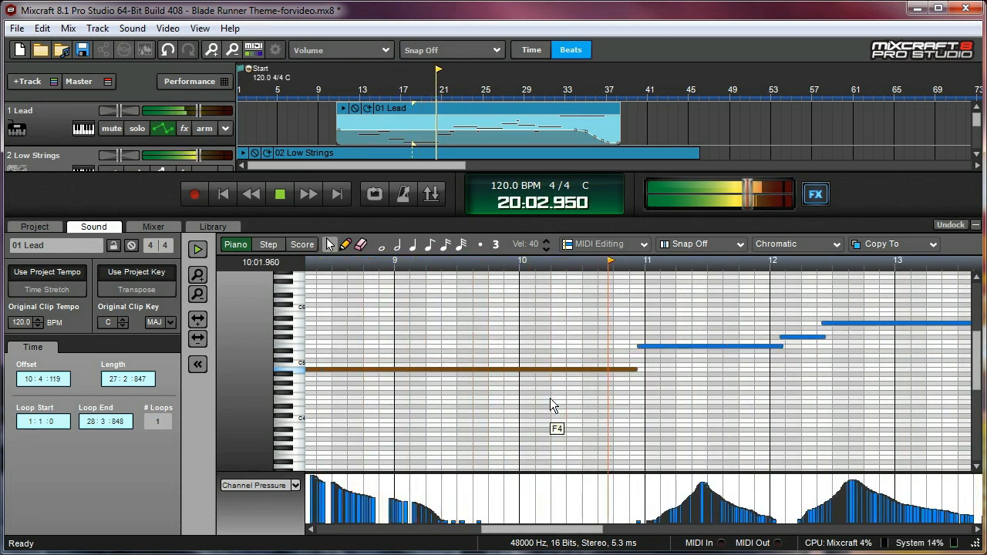
{"action": "key", "text": "space"}
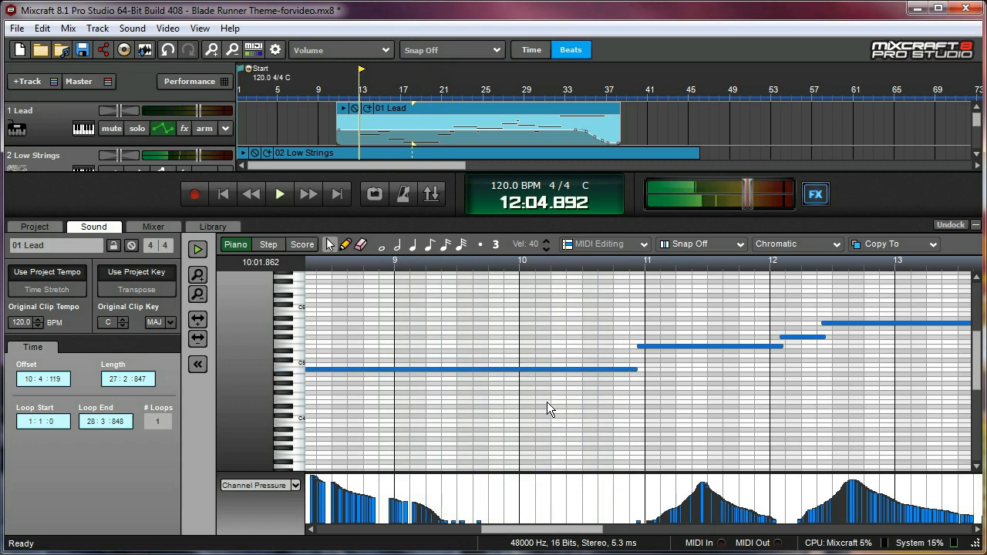
{"action": "left_click", "coordinate": [976, 225]}
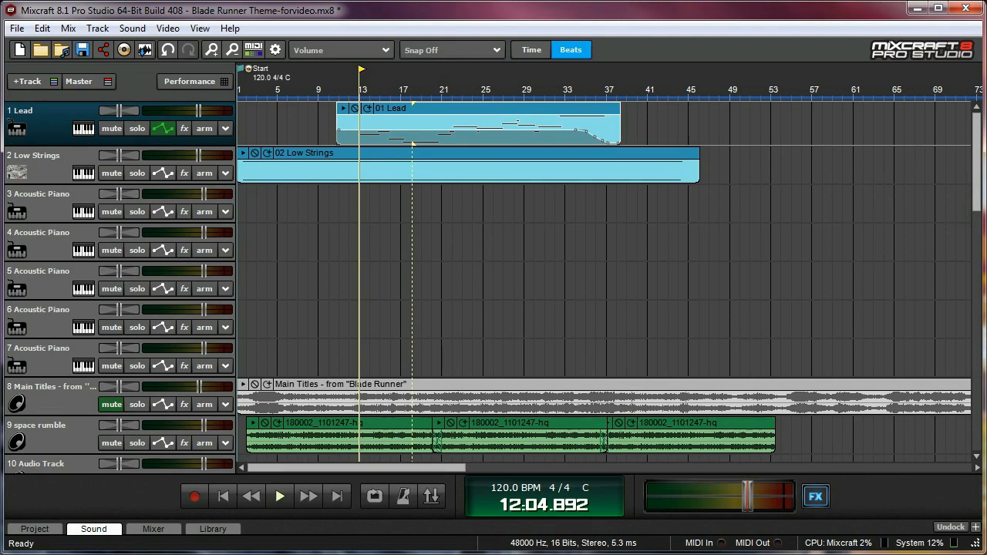
{"action": "left_click", "coordinate": [223, 498]}
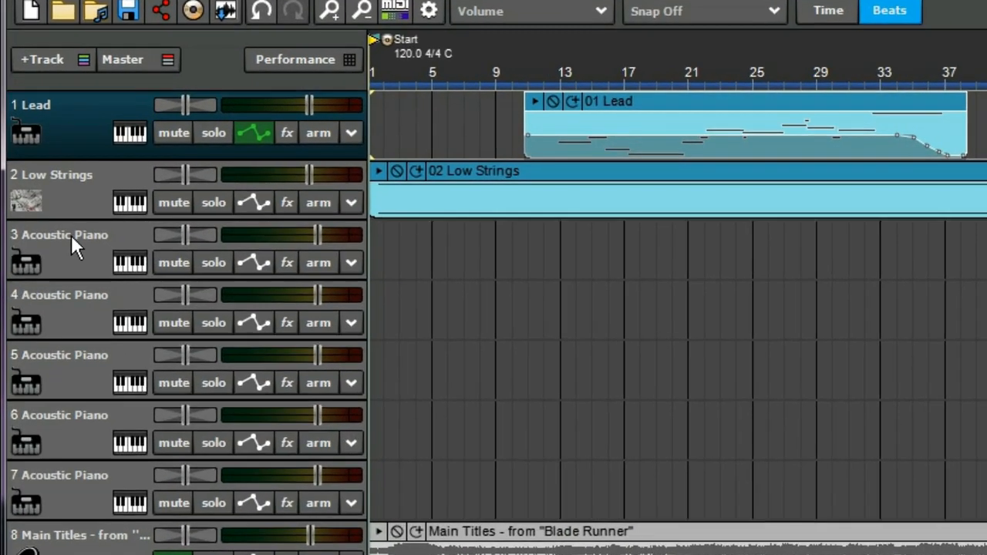
- Rename track 3, Acoustic Piano, as Saw Pad
{"action": "left_click", "coordinate": [45, 193]}
{"action": "double_click", "coordinate": [91, 268]}
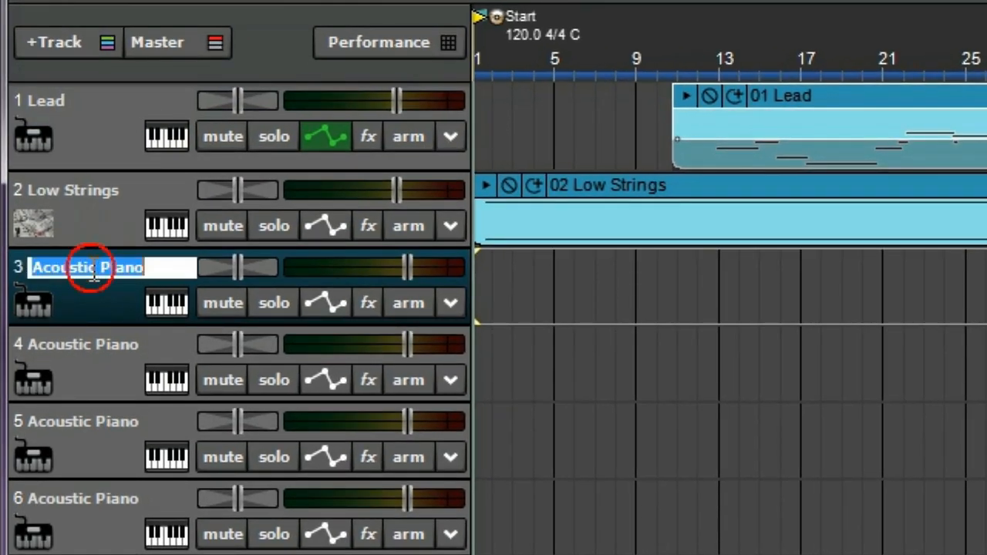
{"action": "type", "text": "Saw Pad"}
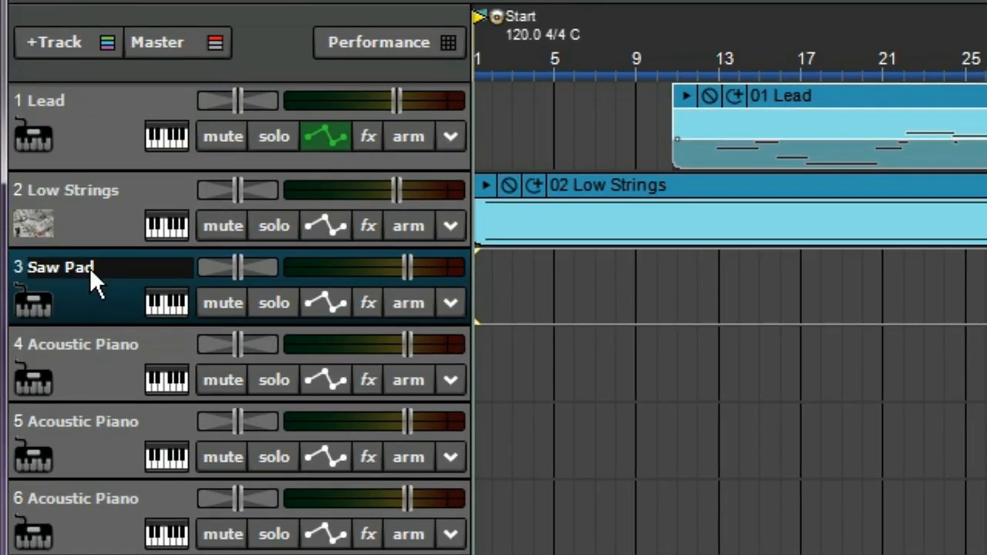
{"action": "key", "text": "Return"}
- Find Messiah among the VSTi instruments and load it on the Saw Pad track
{"action": "left_click", "coordinate": [167, 297]}
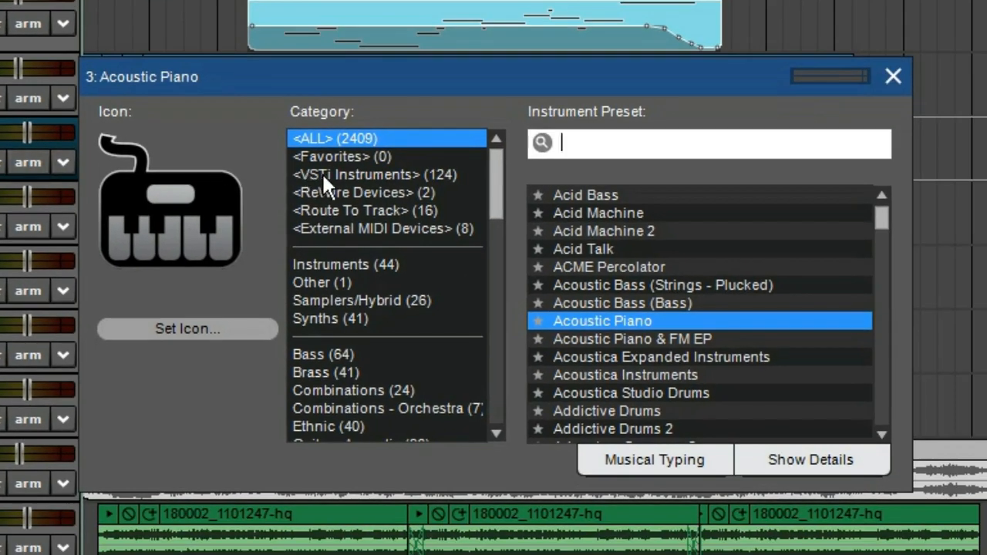
{"action": "left_click", "coordinate": [331, 174]}
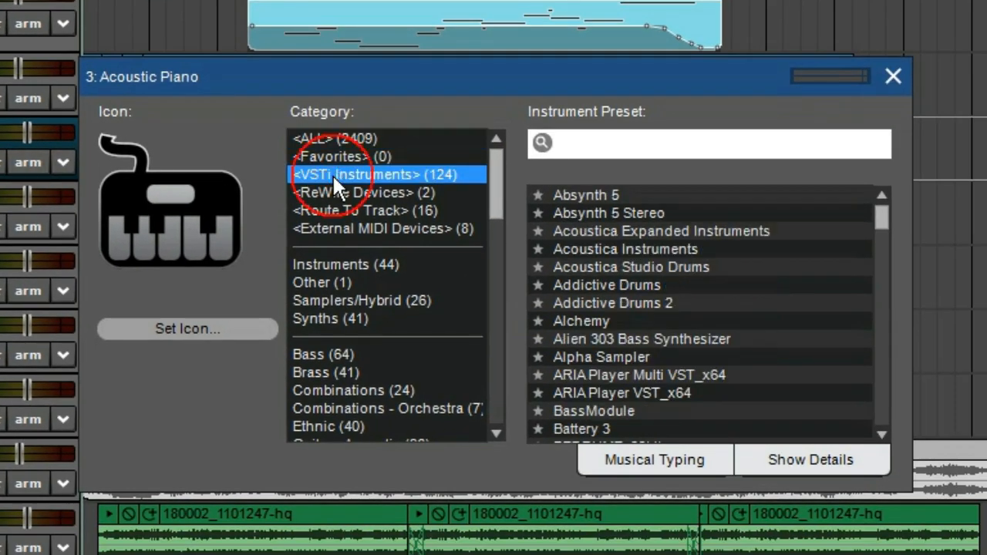
{"action": "left_click", "coordinate": [564, 143]}
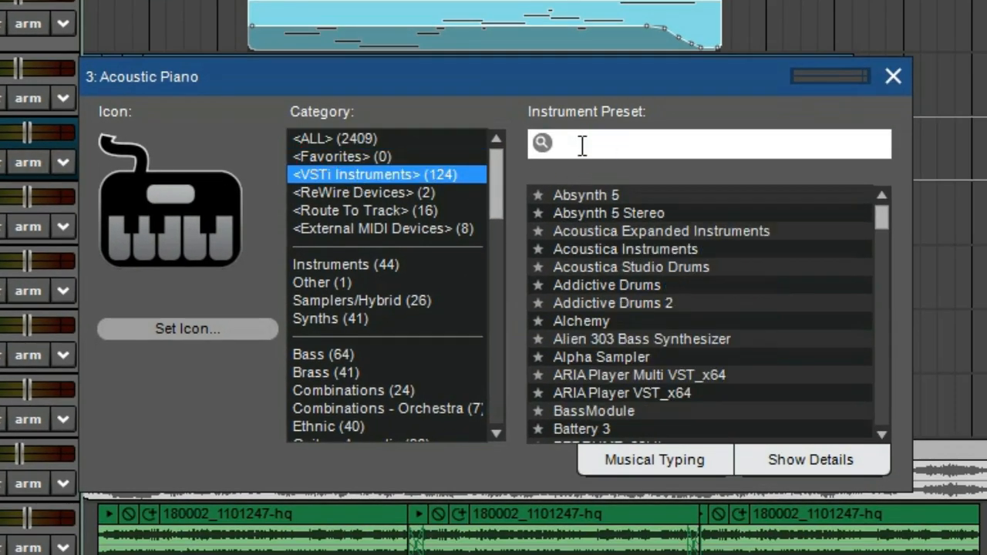
{"action": "type", "text": "messiah"}
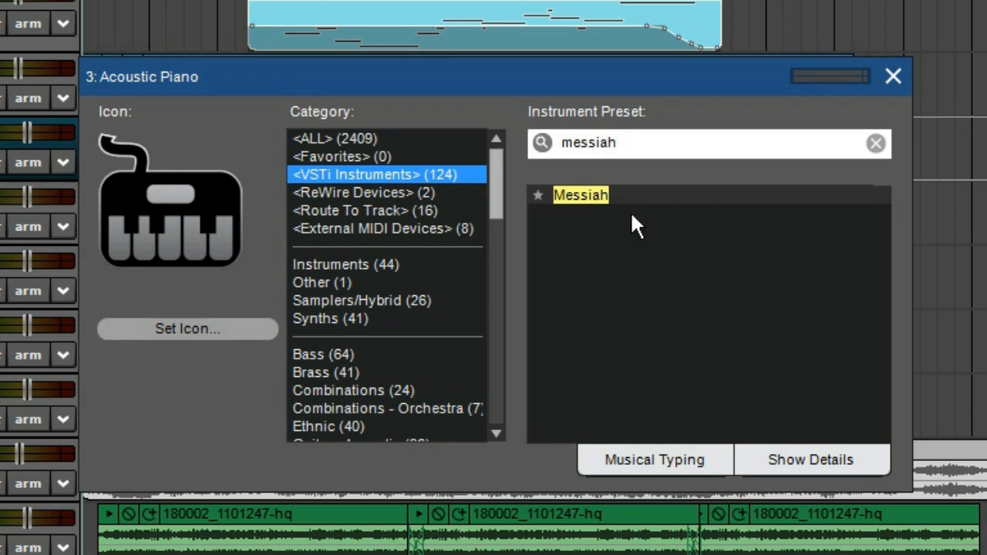
{"action": "left_click", "coordinate": [609, 195]}
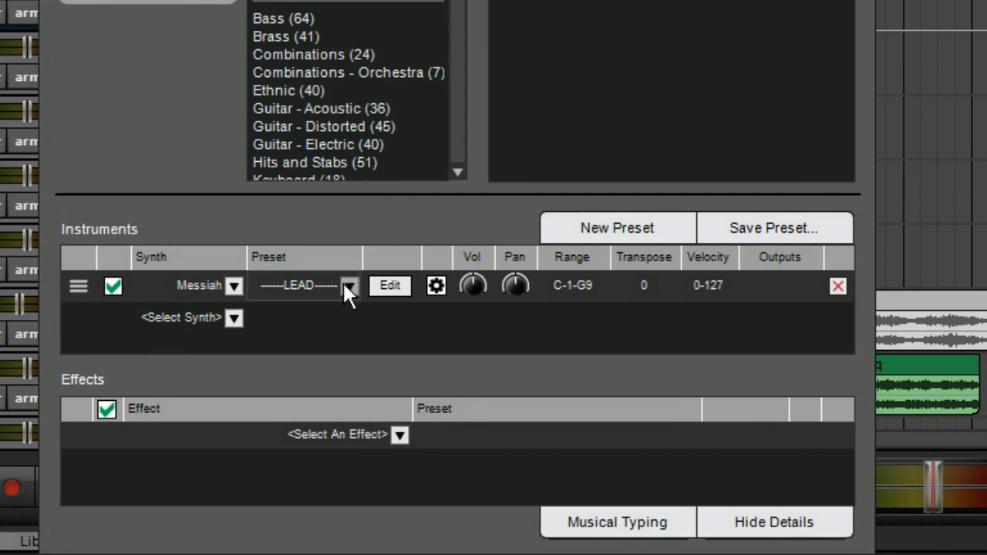
- Search the Messiah presets for cs80 and choose CS80 deepfelt for the Saw Pad track
{"action": "left_click", "coordinate": [348, 287]}
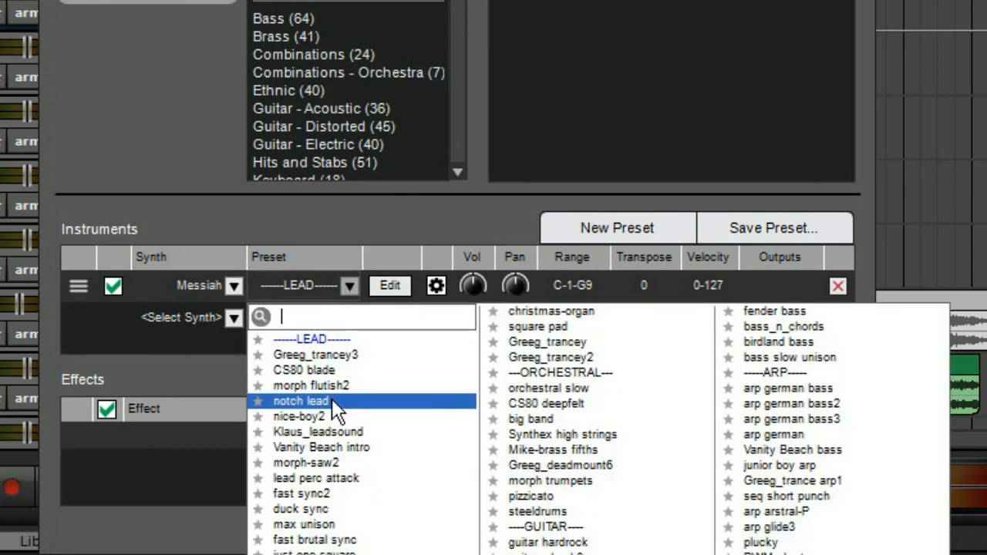
{"action": "type", "text": "cs80"}
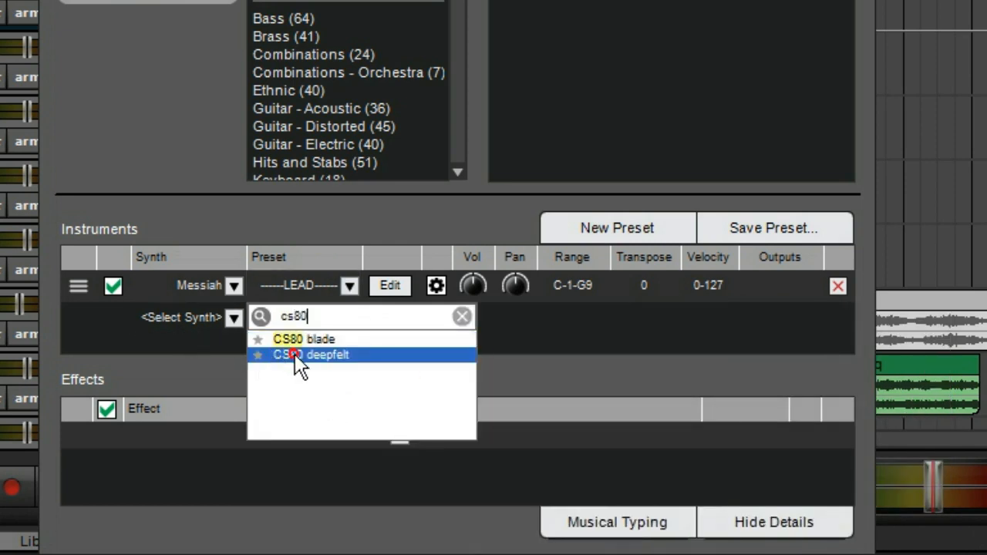
{"action": "left_click", "coordinate": [295, 354]}
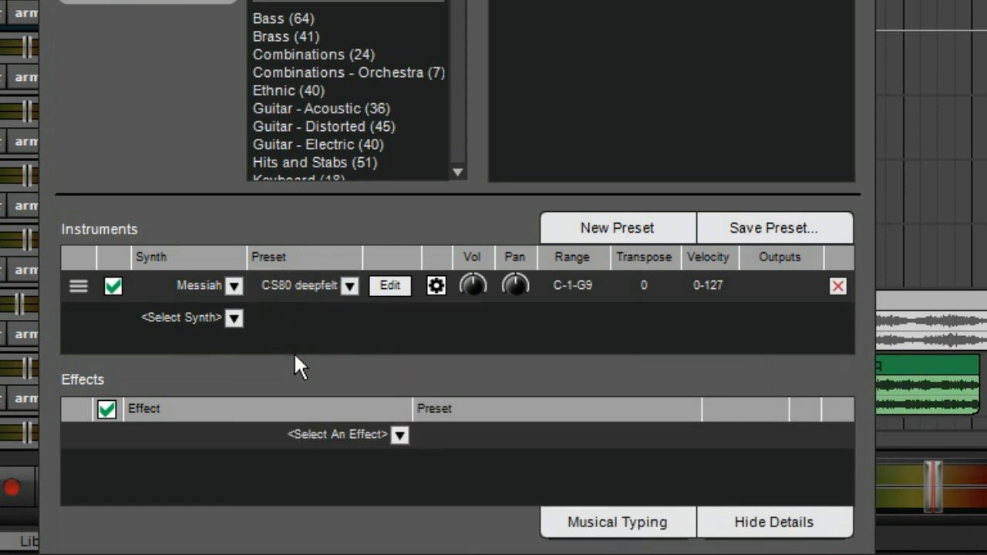
- Open the Messiah synth's settings on the Saw Pad track and set filter decay to 2.8 seconds and filter release to 2.9 seconds
{"action": "left_click", "coordinate": [390, 286]}
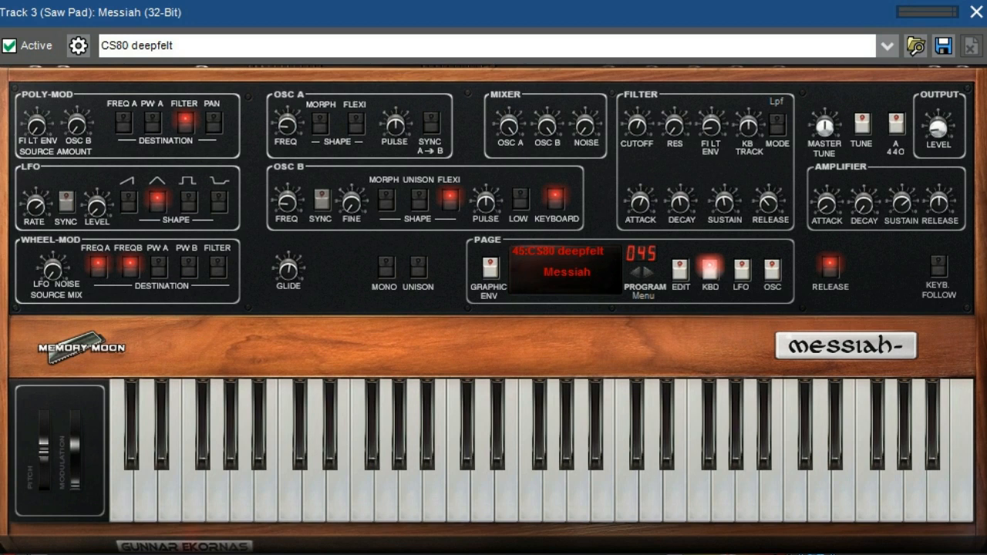
{"action": "left_click", "coordinate": [677, 202]}
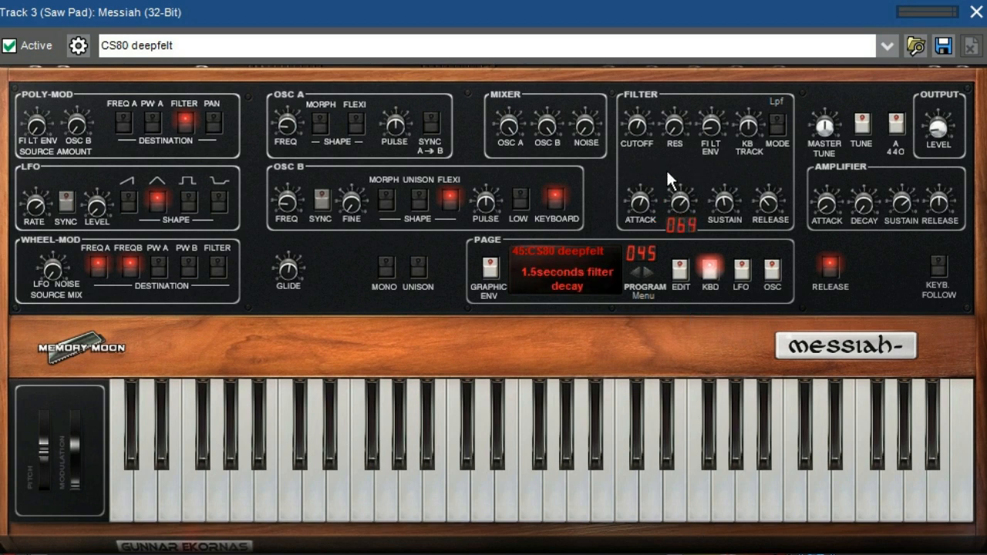
{"action": "left_click_drag", "start_coordinate": [666, 162], "coordinate": [667, 154]}
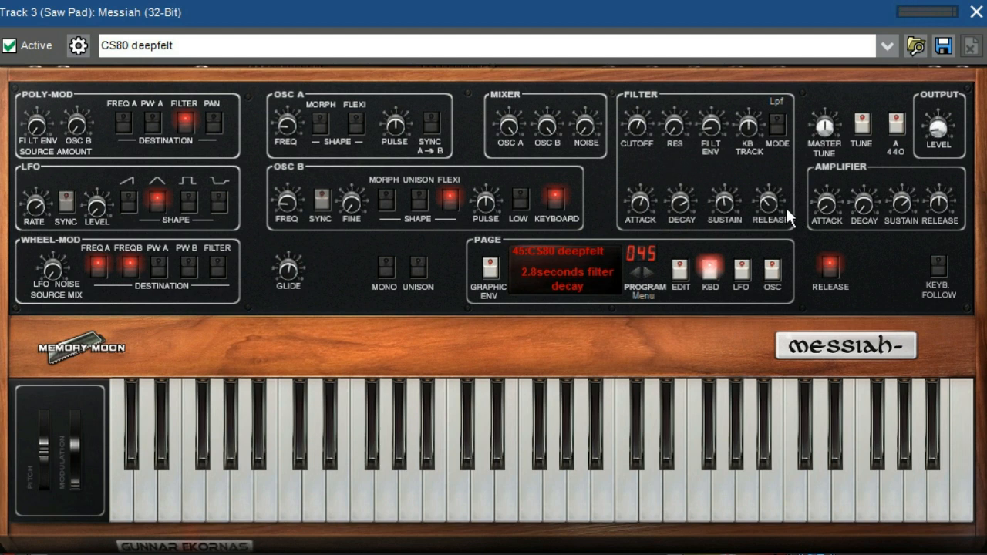
{"action": "left_click_drag", "start_coordinate": [771, 204], "coordinate": [783, 134]}
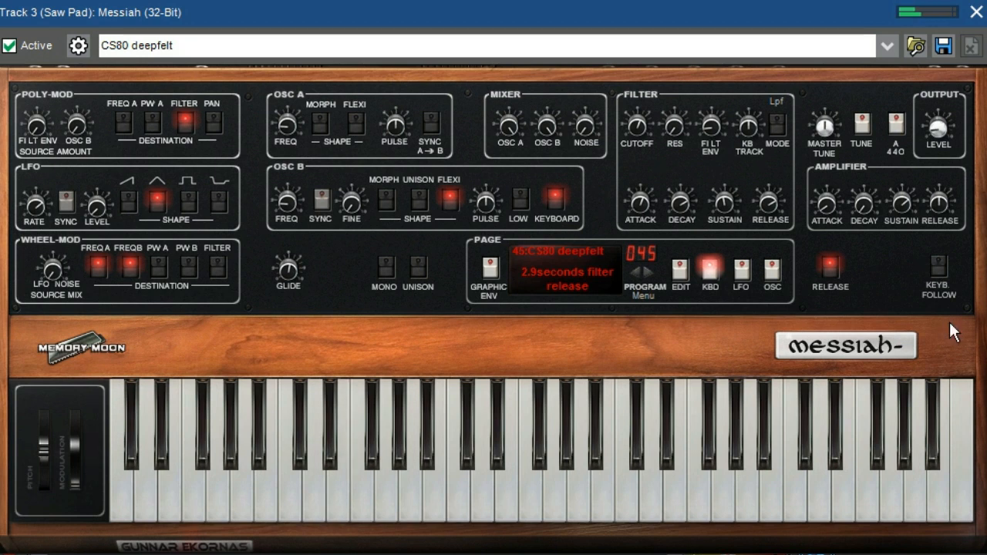
- Set Messiah's amp attack to 1.1 seconds and amp release to 4.0 seconds, and adjust the amp decay and filter envelope amount
{"action": "left_click", "coordinate": [818, 201]}
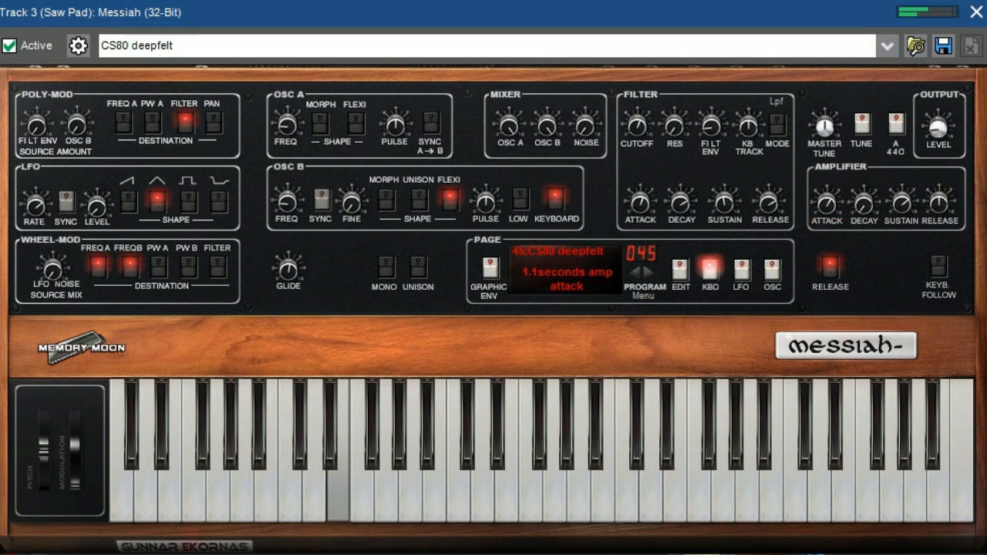
{"action": "left_click", "coordinate": [861, 206]}
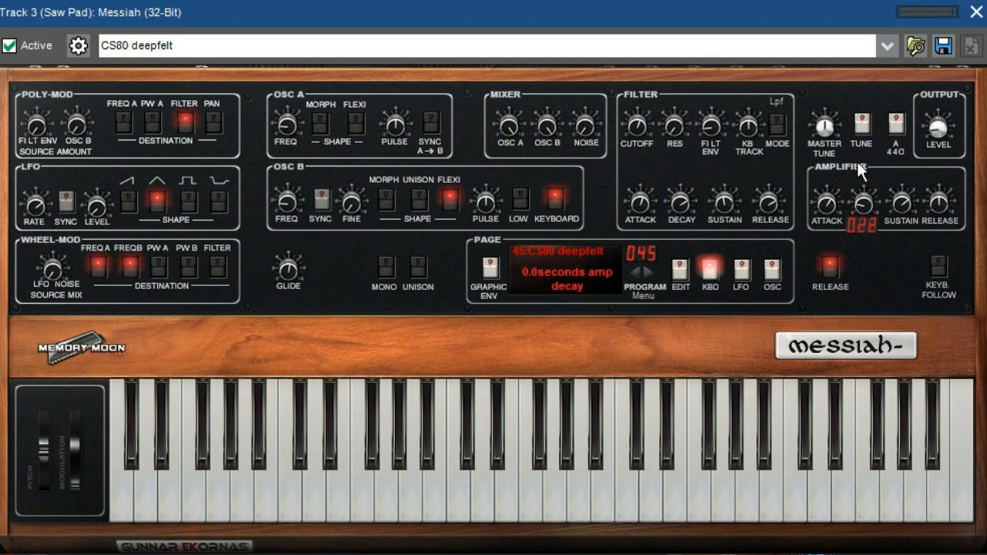
{"action": "left_click", "coordinate": [938, 204]}
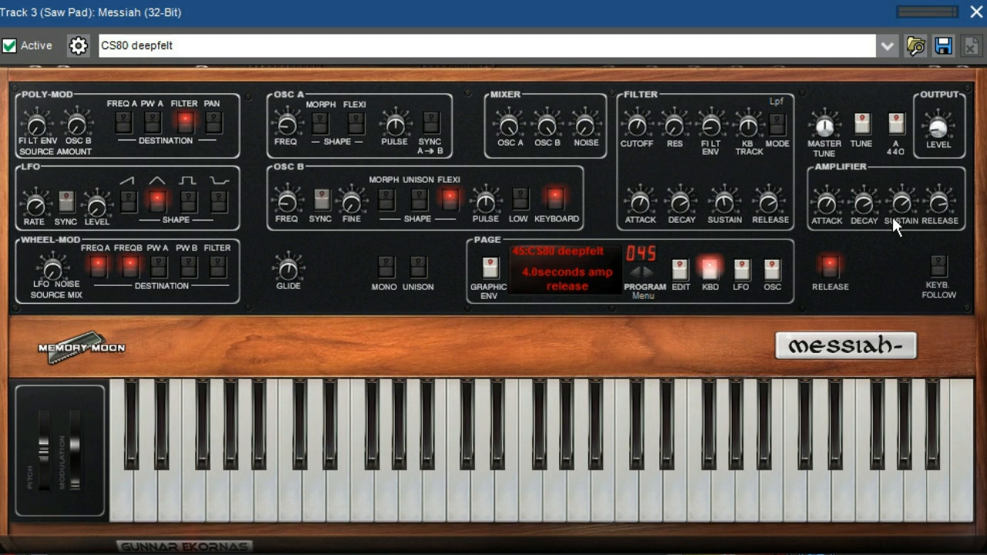
{"action": "left_click", "coordinate": [710, 127]}
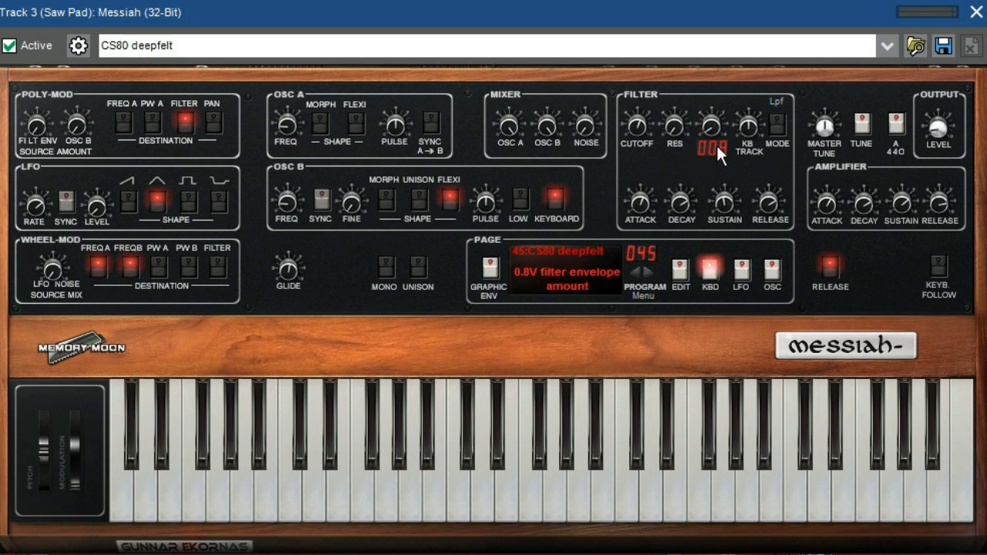
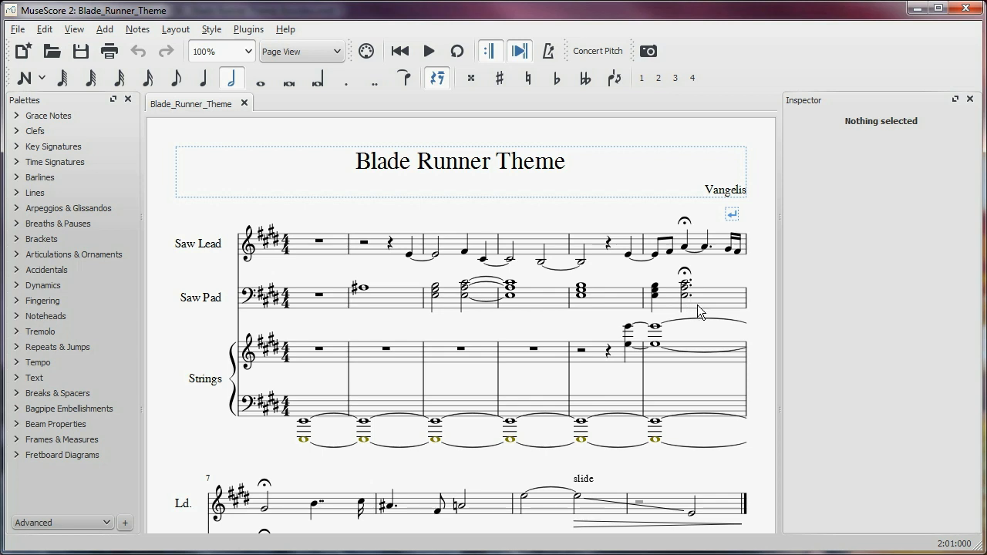
- Switch to MuseScore and read the Saw Pad part through both systems of the Blade Runner Theme score
{"action": "scroll", "coordinate": [698, 308], "scroll_direction": "down", "scroll_amount": 3}
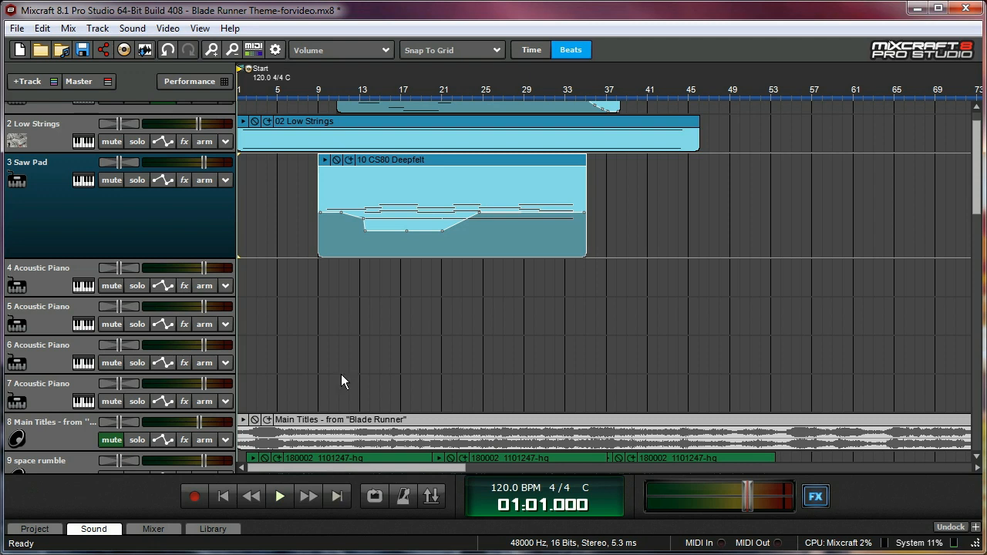
- In Mixcraft, show the Saw Pad track's automation lane, choose the (11) Reverb send, and raise its send level slightly
{"action": "left_click", "coordinate": [160, 179]}
{"action": "left_click", "coordinate": [171, 283]}
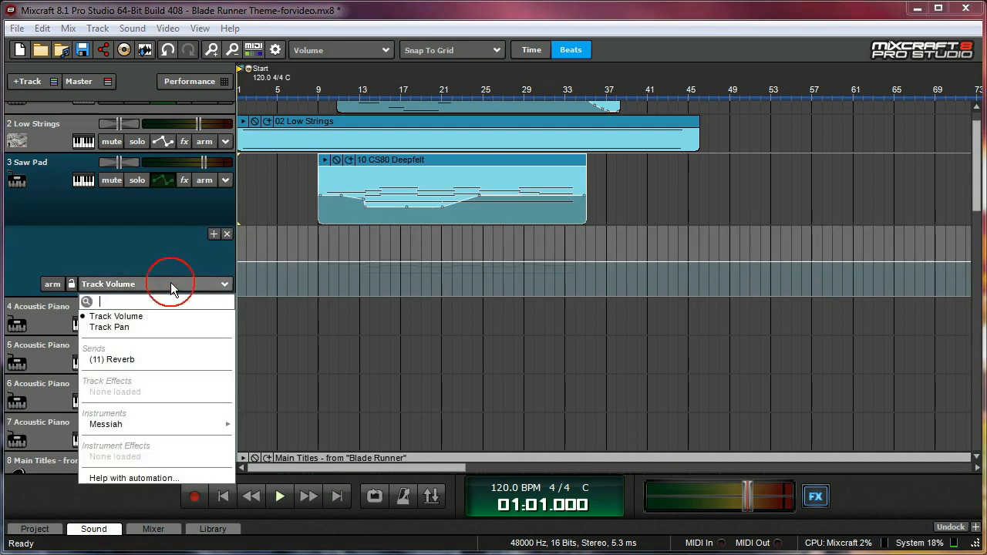
{"action": "left_click", "coordinate": [144, 358]}
{"action": "left_click_drag", "start_coordinate": [19, 282], "coordinate": [16, 254]}
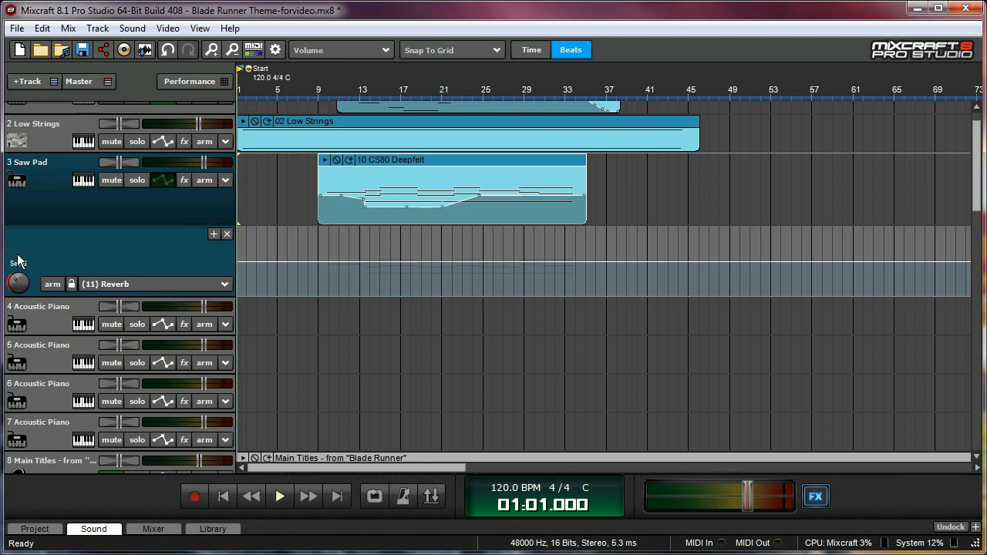
- Play the song from bar 9 and lower the Saw Pad track's volume slightly to balance it in the mix
{"action": "left_click", "coordinate": [312, 188]}
{"action": "key", "text": "space"}
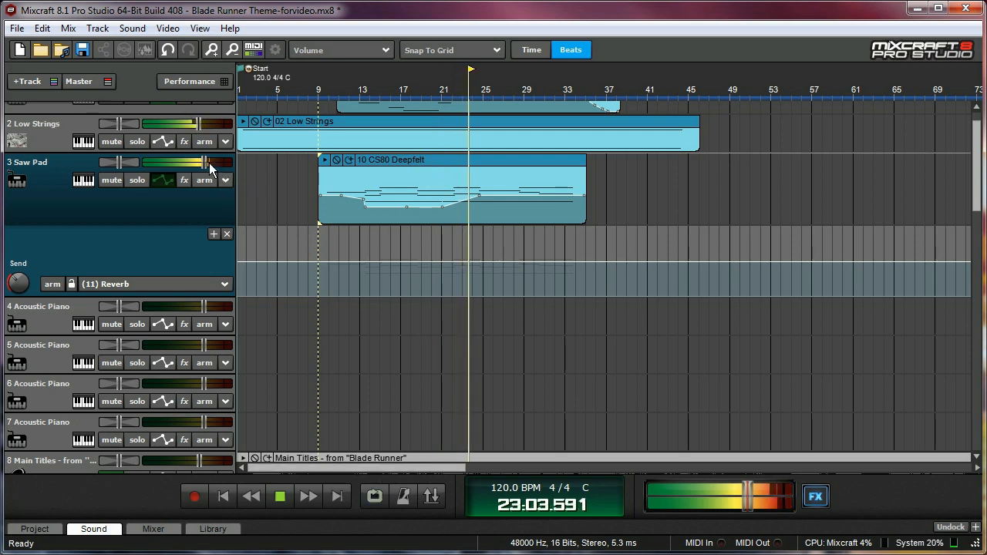
{"action": "left_click_drag", "start_coordinate": [206, 163], "coordinate": [200, 162]}
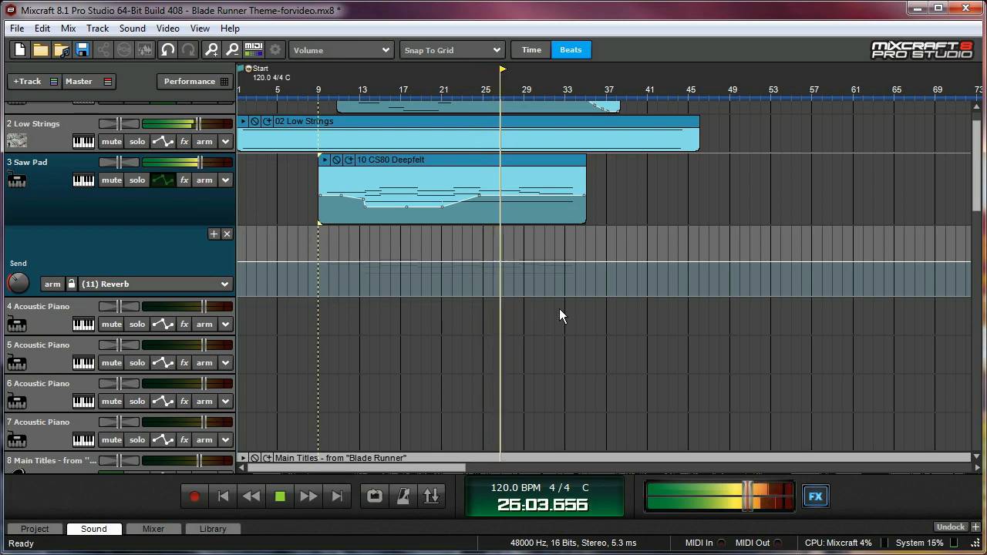
{"action": "key", "text": "space"}
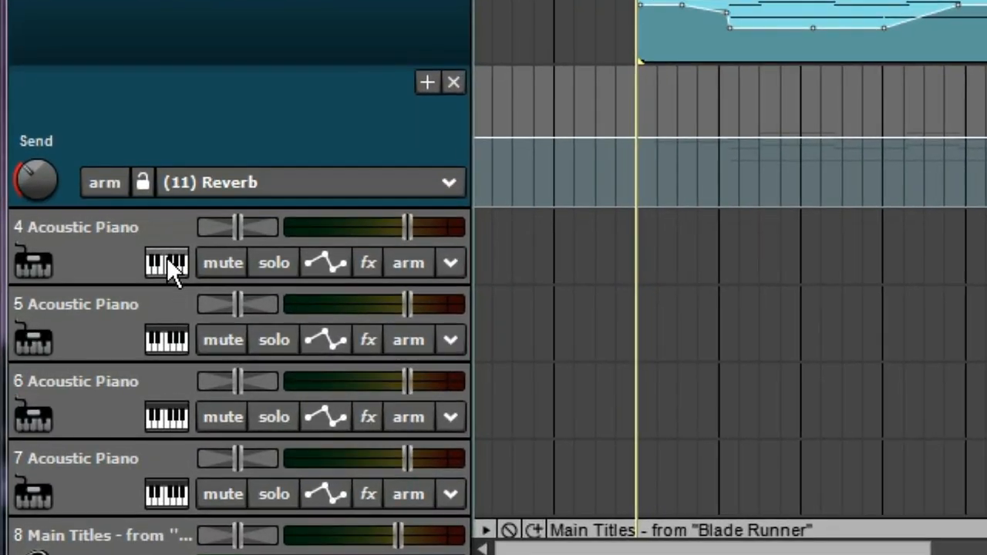
- Load the Hall Strings Slow preset from the Strings - Ensemble category on track 4, Acoustic Piano, and close the instrument window
{"action": "left_click", "coordinate": [83, 321]}
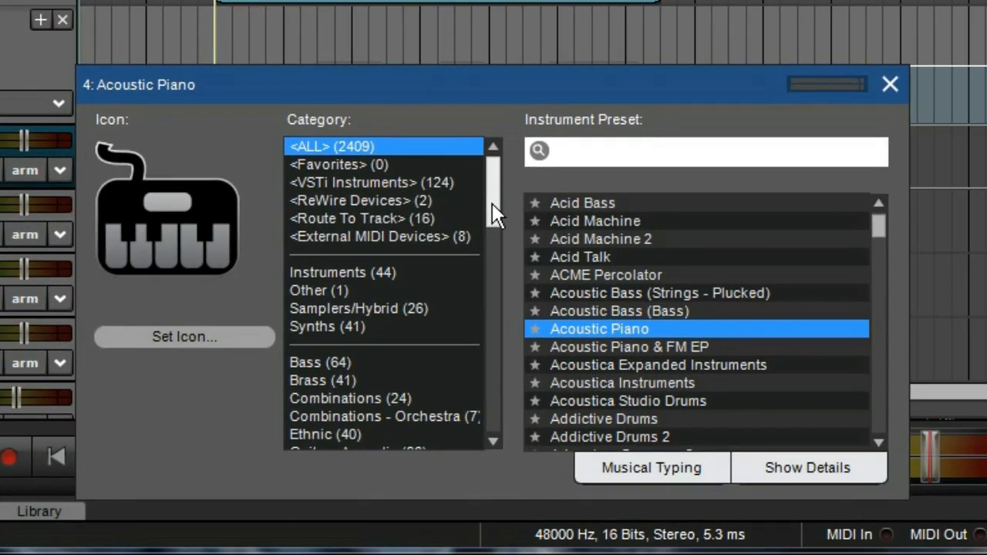
{"action": "left_click_drag", "start_coordinate": [493, 214], "coordinate": [466, 361]}
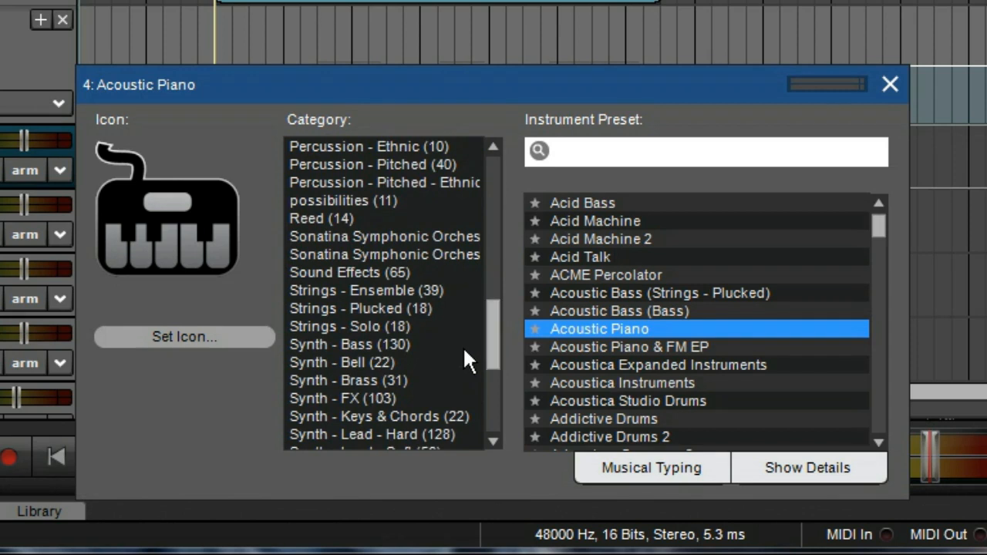
{"action": "left_click", "coordinate": [400, 293]}
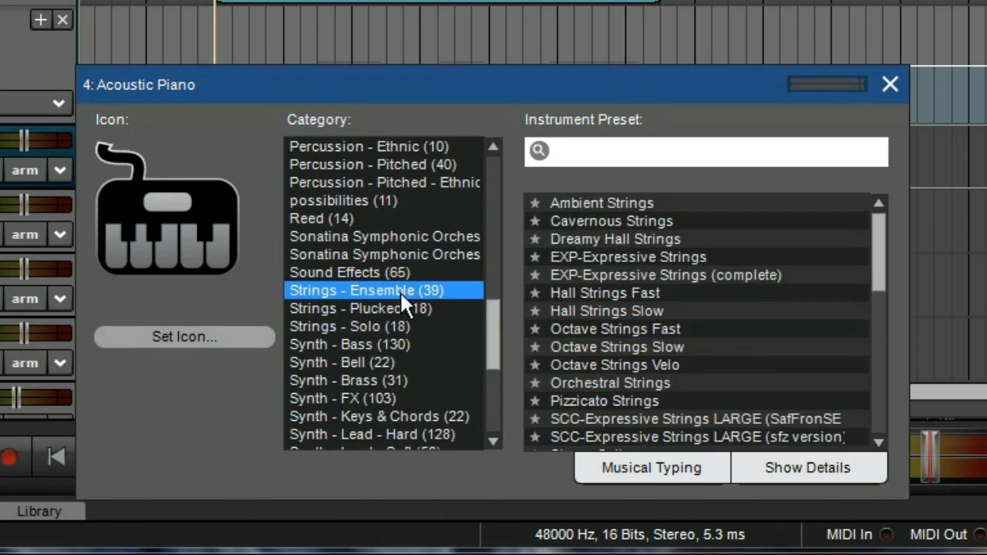
{"action": "left_click", "coordinate": [639, 311]}
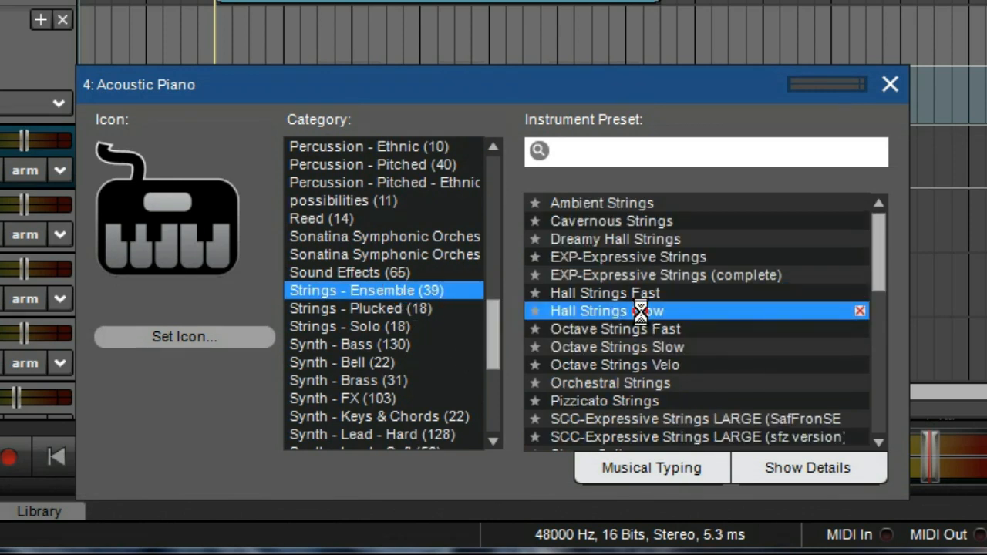
{"action": "left_click", "coordinate": [890, 86]}
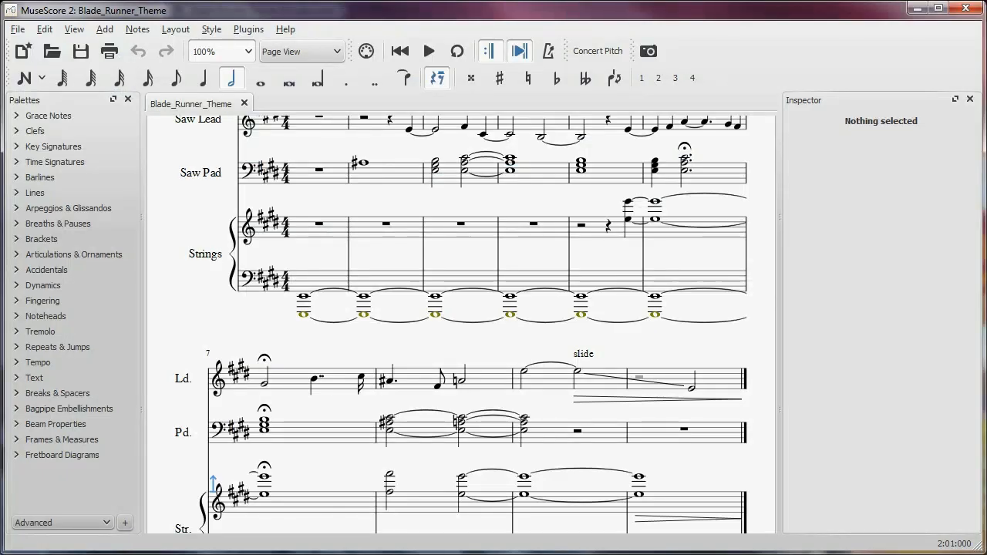
- Read the Strings part in the MuseScore score of Blade Runner Theme, from its upper-staff entry in bar 5 onward
{"action": "scroll", "coordinate": [597, 443], "scroll_direction": "up", "scroll_amount": 3}
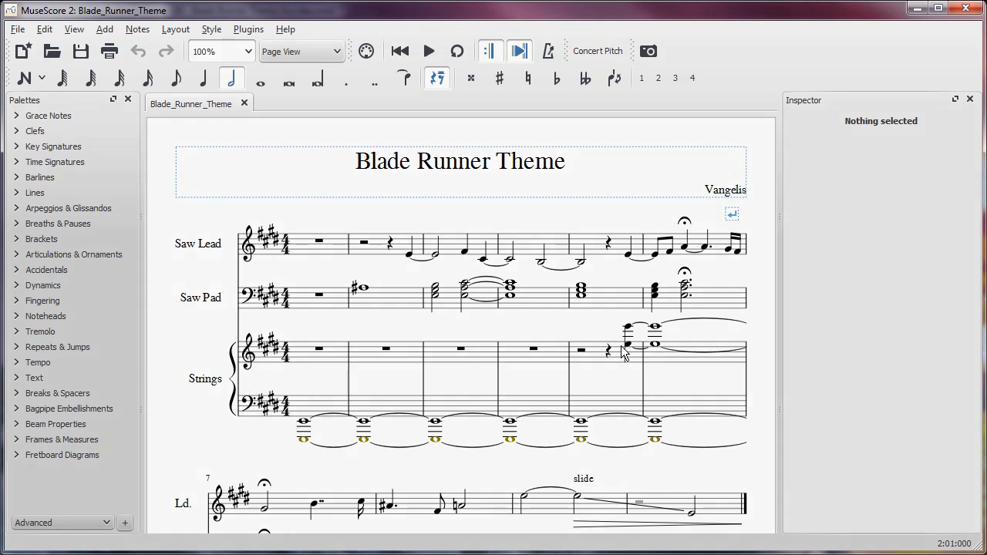
{"action": "scroll", "coordinate": [623, 353], "scroll_direction": "down", "scroll_amount": 2}
{"action": "scroll", "coordinate": [623, 353], "scroll_direction": "down", "scroll_amount": 4}
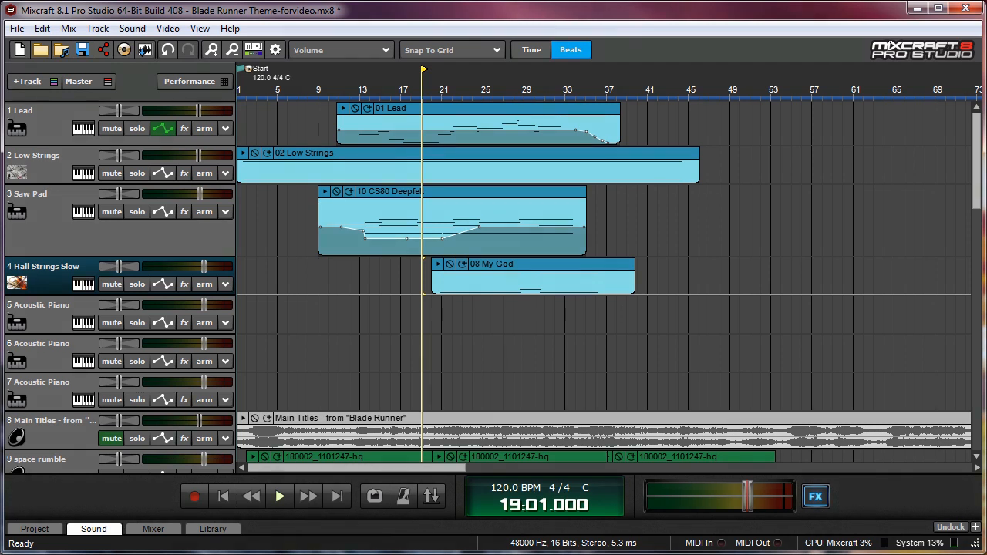
- Play the Mixcraft project from bar 19, lower the Hall Strings Slow track's volume in two adjustments, and stop playback
{"action": "key", "text": "space"}
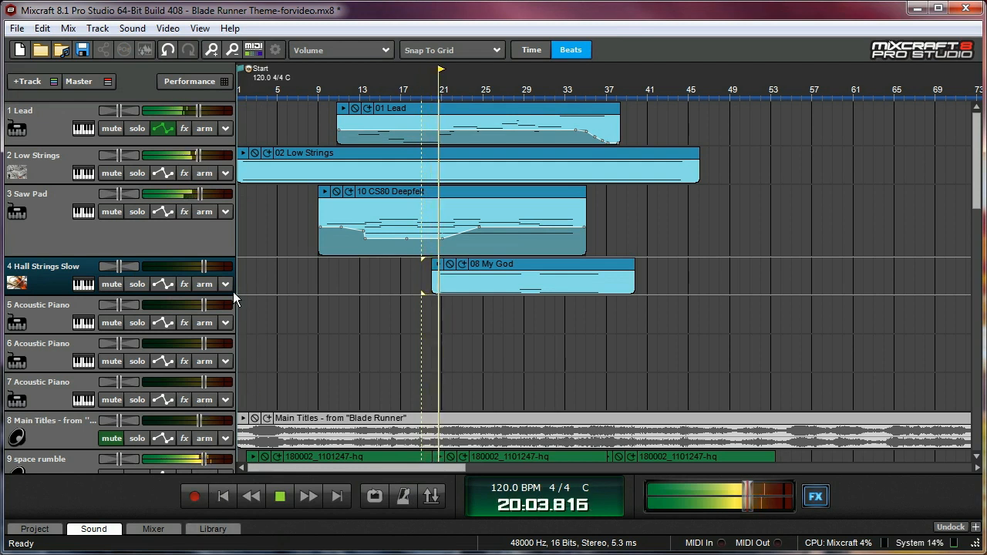
{"action": "left_click_drag", "start_coordinate": [205, 266], "coordinate": [181, 265]}
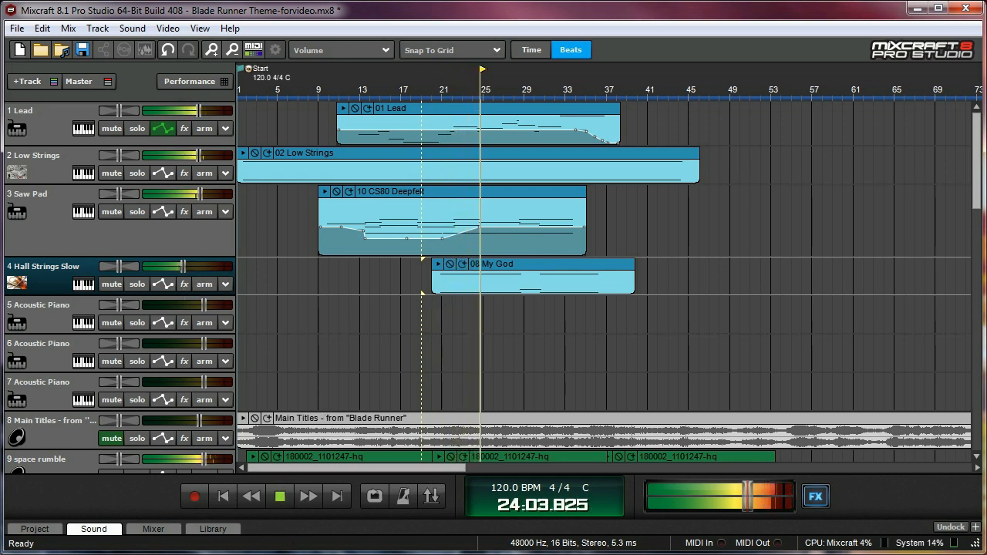
{"action": "left_click_drag", "start_coordinate": [182, 265], "coordinate": [179, 266]}
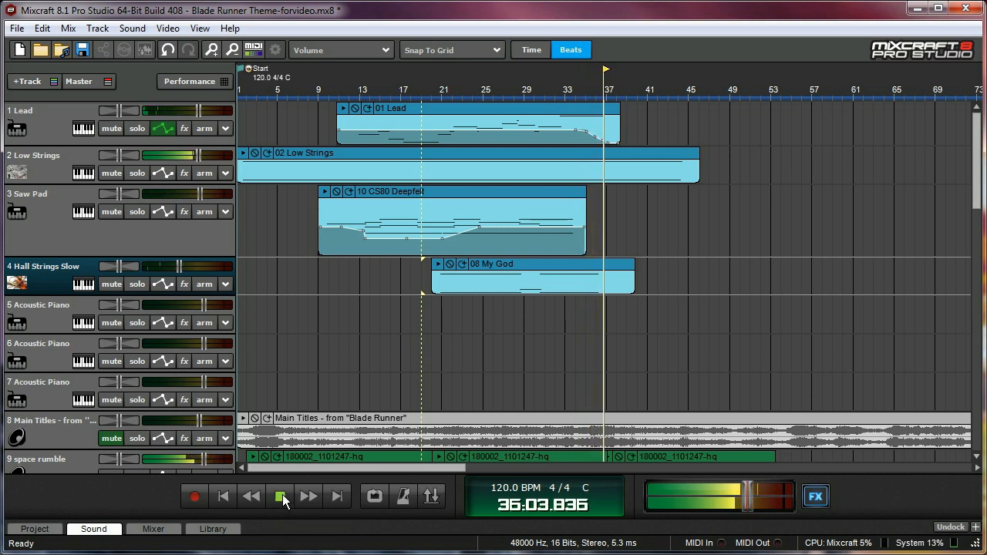
{"action": "left_click", "coordinate": [280, 497]}
- Raise the space rumble track's volume and play the song from bar 18 to check the balance
{"action": "scroll", "coordinate": [476, 331], "scroll_direction": "down", "scroll_amount": 3}
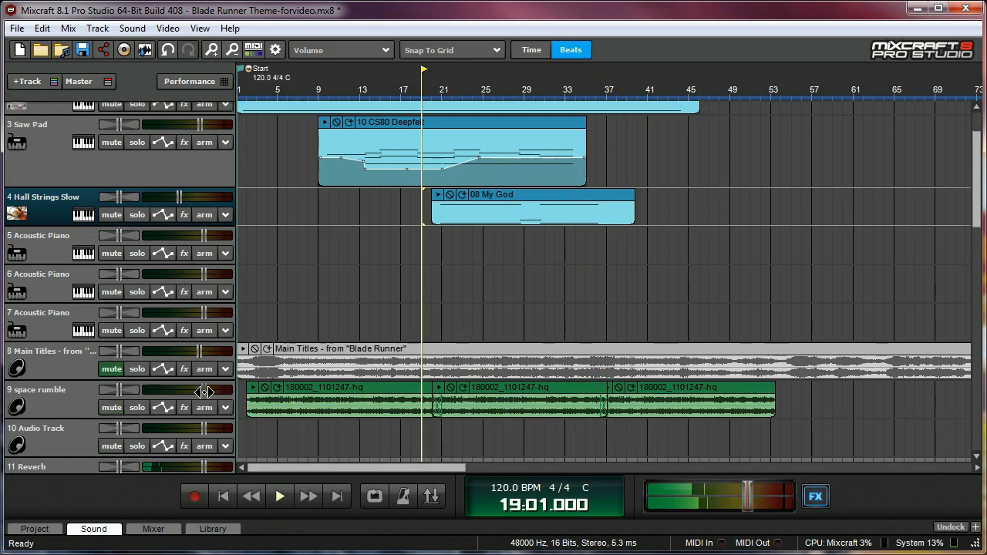
{"action": "left_click_drag", "start_coordinate": [205, 389], "coordinate": [218, 389]}
{"action": "left_click", "coordinate": [406, 430]}
{"action": "key", "text": "space"}
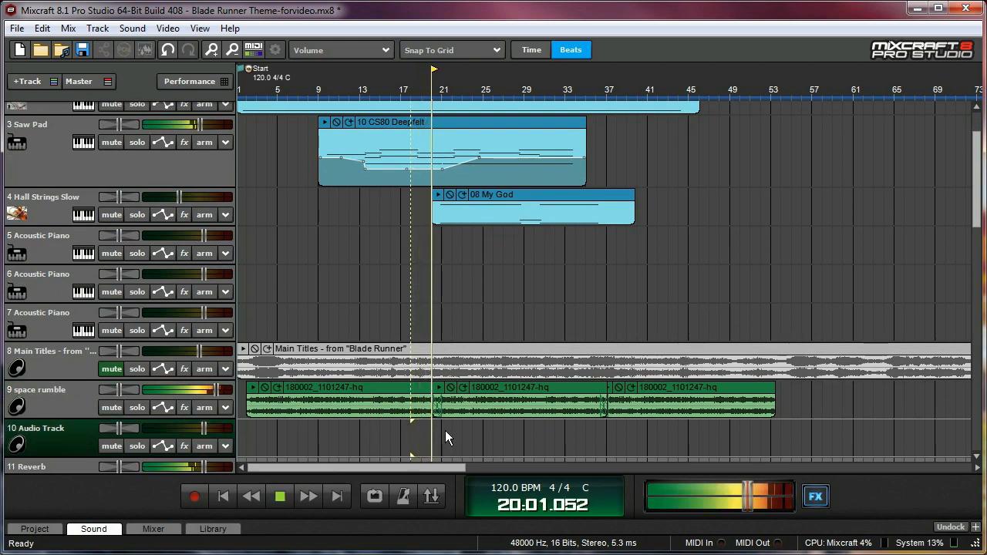
{"action": "key", "text": "space"}
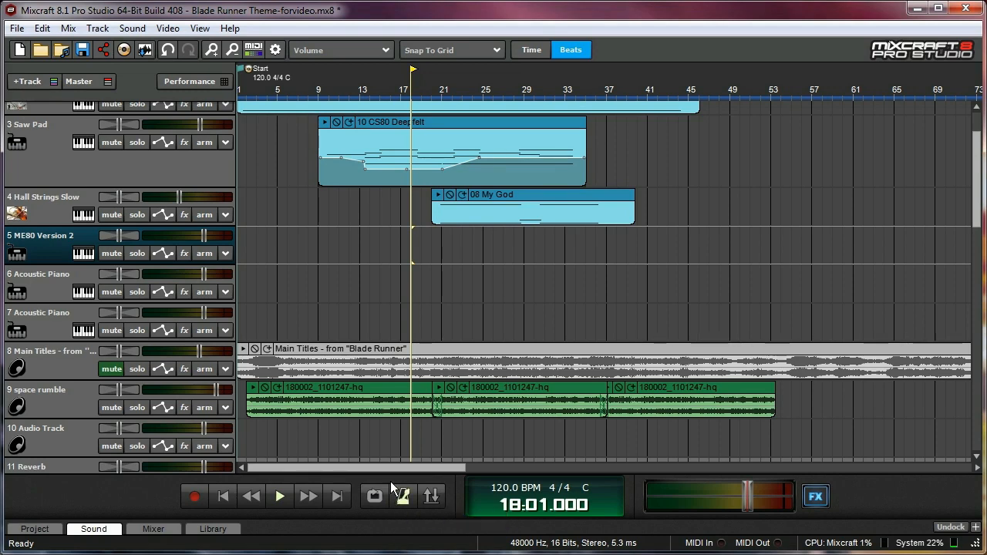
- Unmute and solo the Main Titles reference track, and play it from bar 5 to hear the original's opening
{"action": "left_click", "coordinate": [112, 369]}
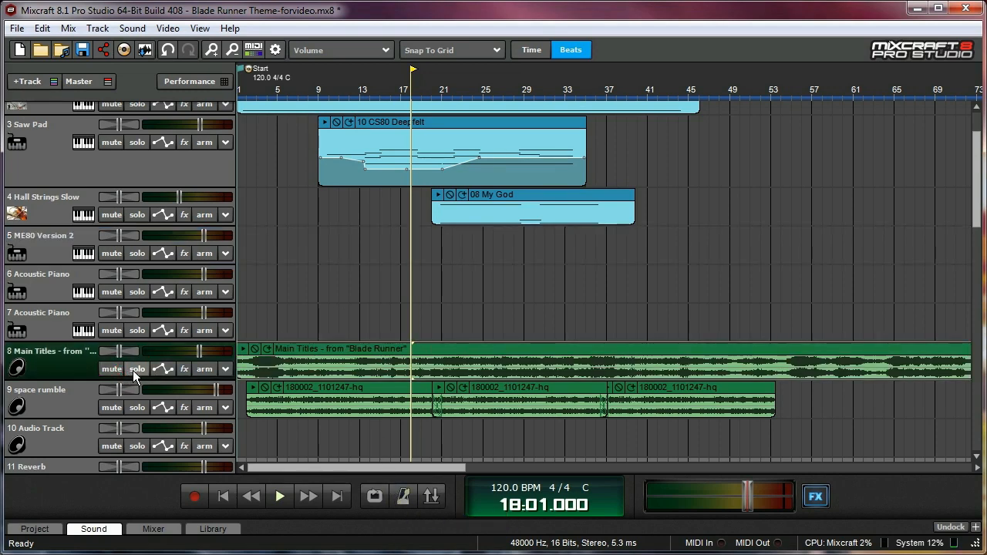
{"action": "left_click", "coordinate": [136, 369]}
{"action": "left_click", "coordinate": [340, 330]}
{"action": "key", "text": "space"}
{"action": "key", "text": "space"}
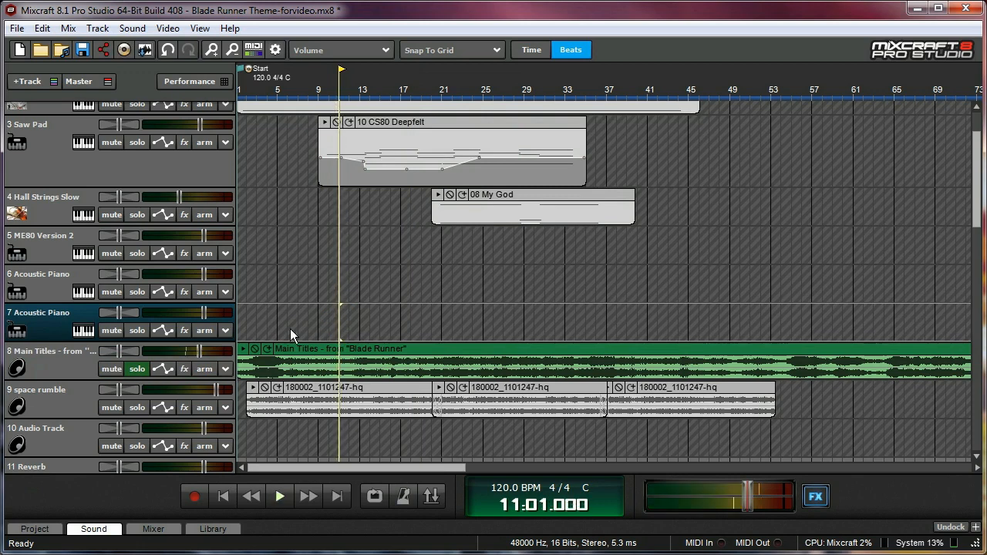
{"action": "left_click", "coordinate": [289, 329]}
{"action": "key", "text": "space"}
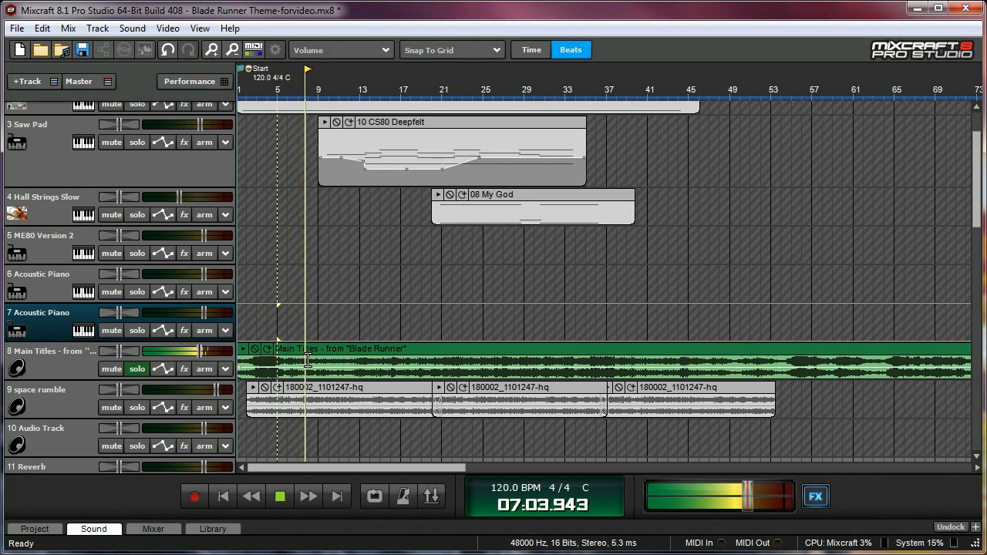
{"action": "key", "text": "space"}
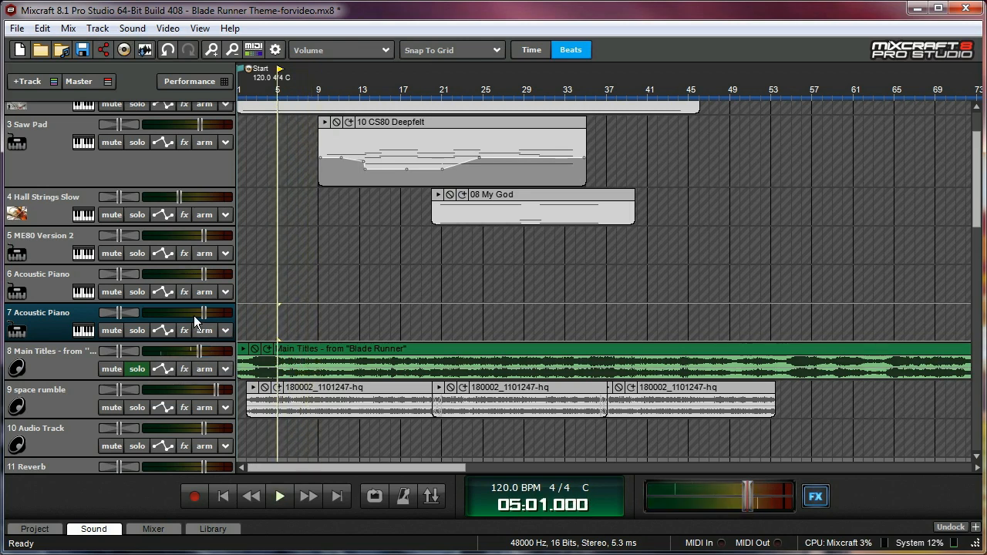
{"action": "left_click", "coordinate": [134, 331]}
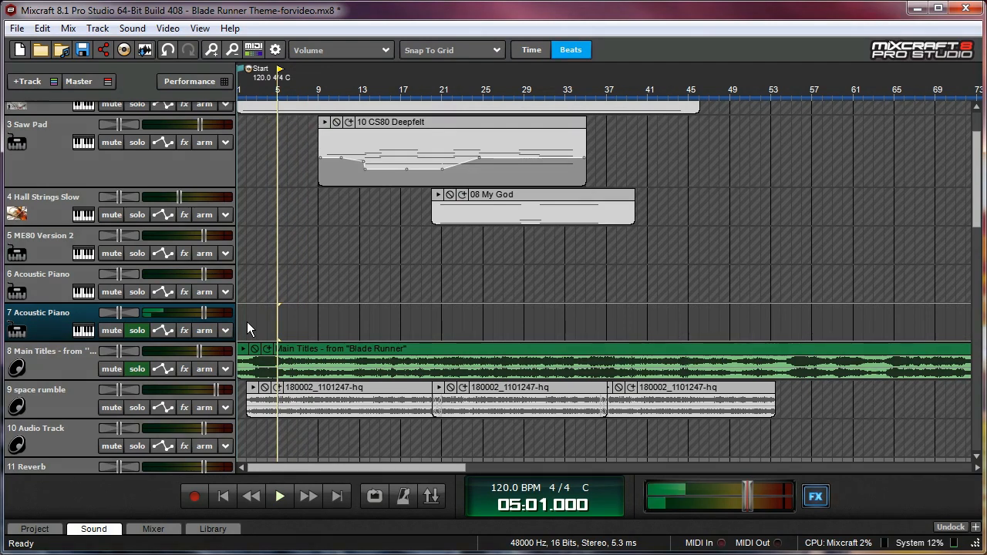
{"action": "left_click", "coordinate": [37, 248]}
{"action": "left_click", "coordinate": [136, 331]}
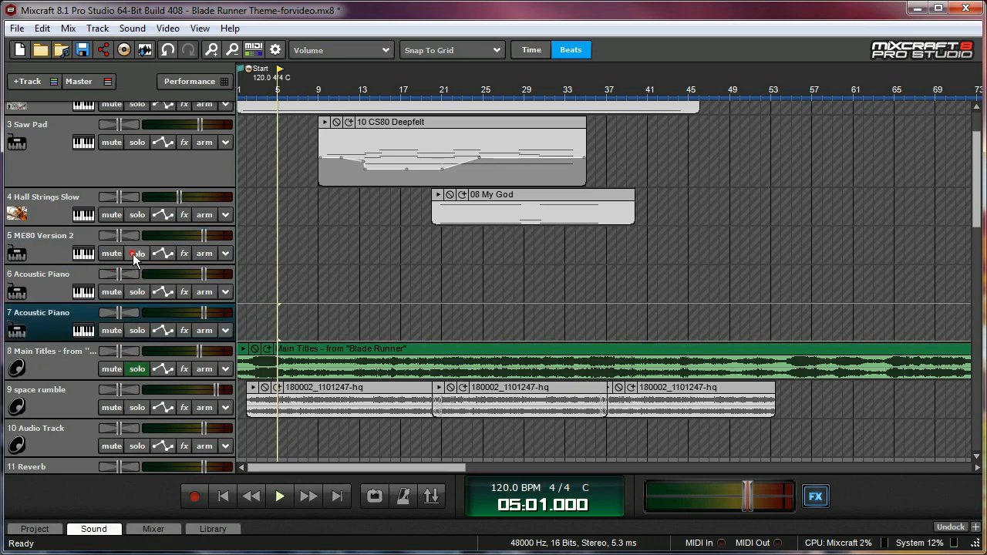
- Solo track 5, ME80 Version 2, alongside the Main Titles reference track
{"action": "left_click", "coordinate": [134, 253]}
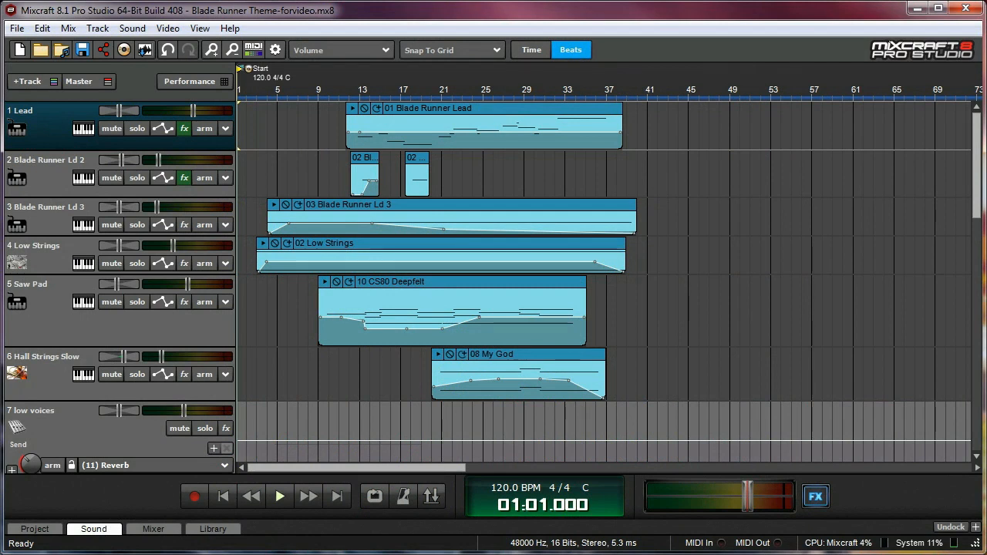
- Look over tracks 2 to 4 and expand the low voices submix to show its low notes tracks
{"action": "left_click", "coordinate": [37, 179]}
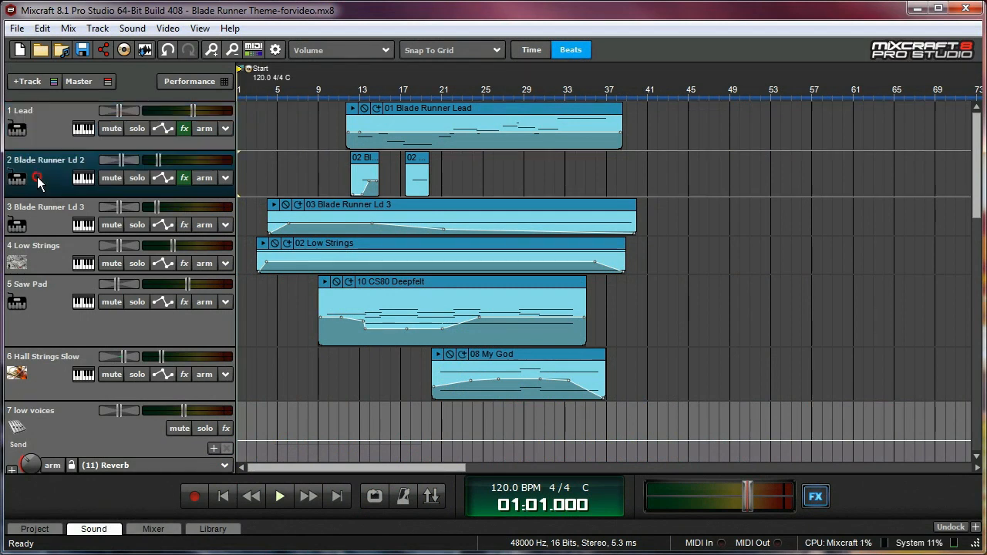
{"action": "left_click", "coordinate": [34, 210]}
{"action": "left_click", "coordinate": [46, 264]}
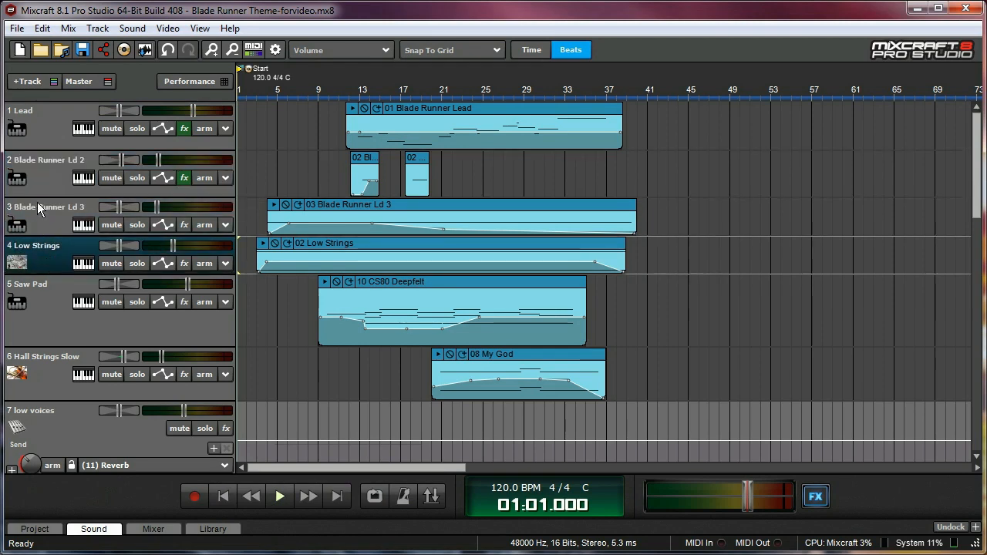
{"action": "scroll", "coordinate": [63, 308], "scroll_direction": "down", "scroll_amount": 3}
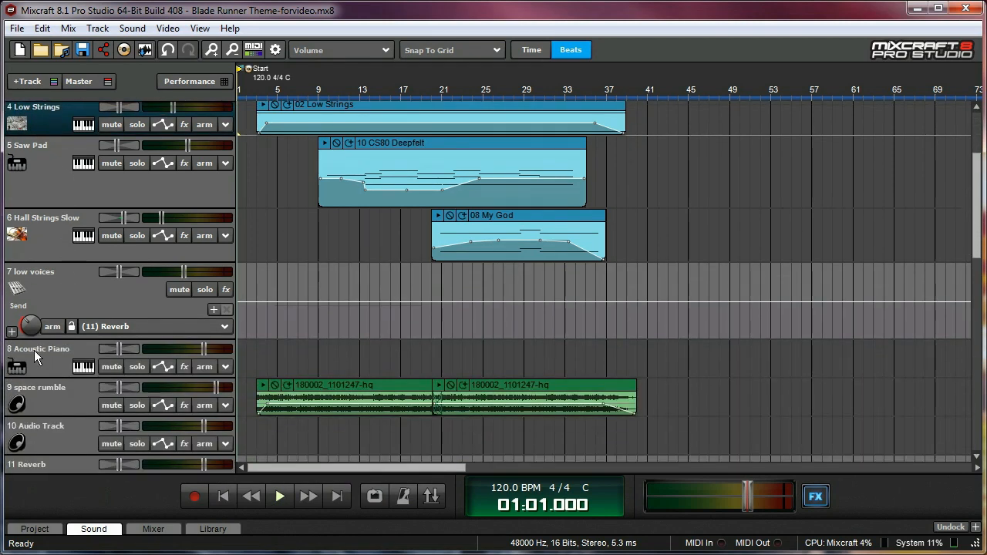
{"action": "left_click", "coordinate": [11, 331]}
{"action": "scroll", "coordinate": [102, 287], "scroll_direction": "down", "scroll_amount": 3}
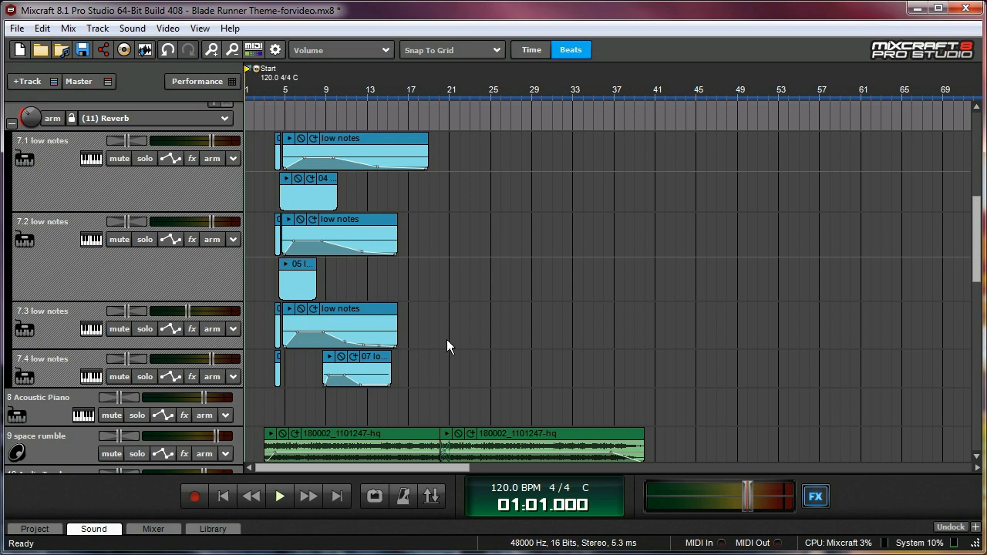
{"action": "scroll", "coordinate": [446, 340], "scroll_direction": "up", "scroll_amount": 7}
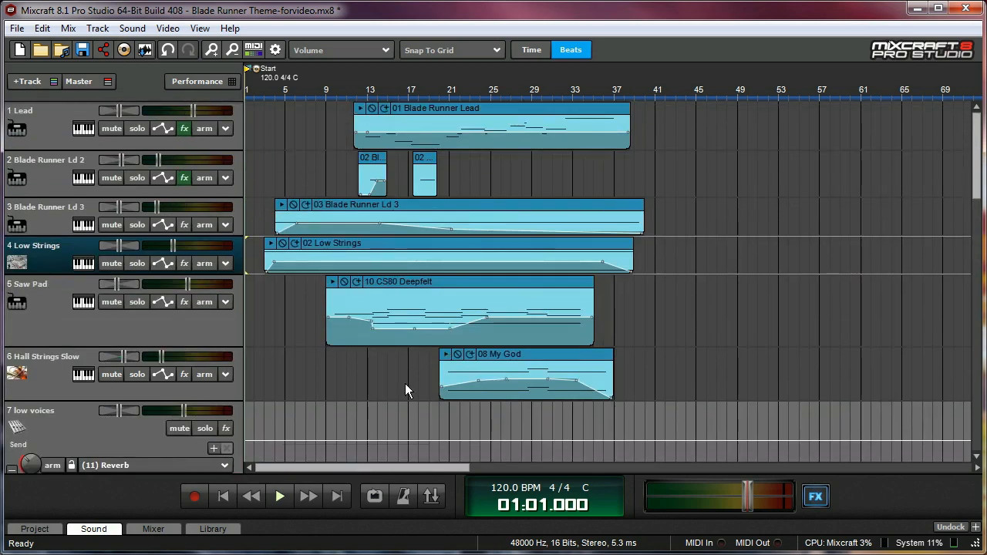
- Play the song from bar 3 and examine the low notes tracks and the other layers during playback
{"action": "left_click", "coordinate": [263, 93]}
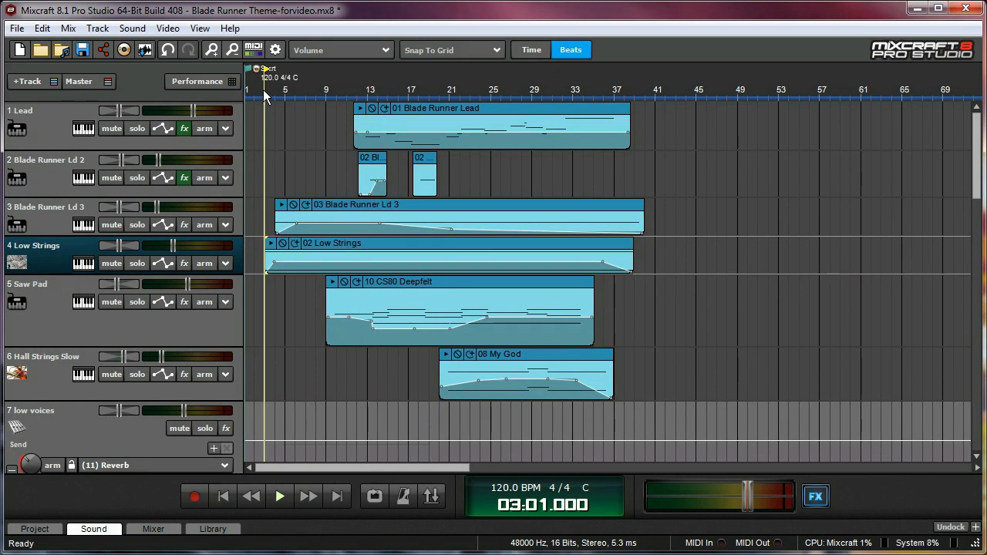
{"action": "left_click", "coordinate": [280, 495]}
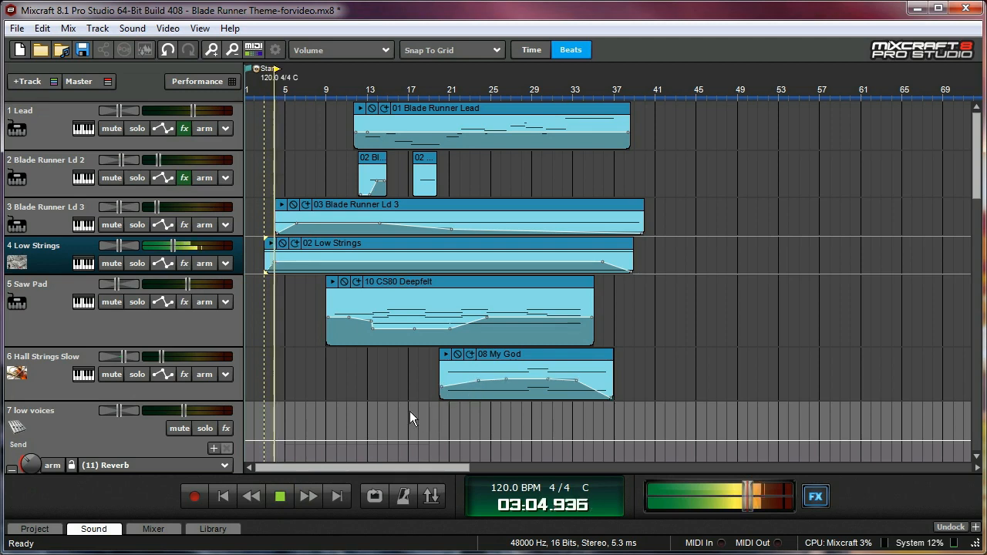
{"action": "scroll", "coordinate": [398, 400], "scroll_direction": "down", "scroll_amount": 1}
{"action": "scroll", "coordinate": [397, 399], "scroll_direction": "down", "scroll_amount": 6}
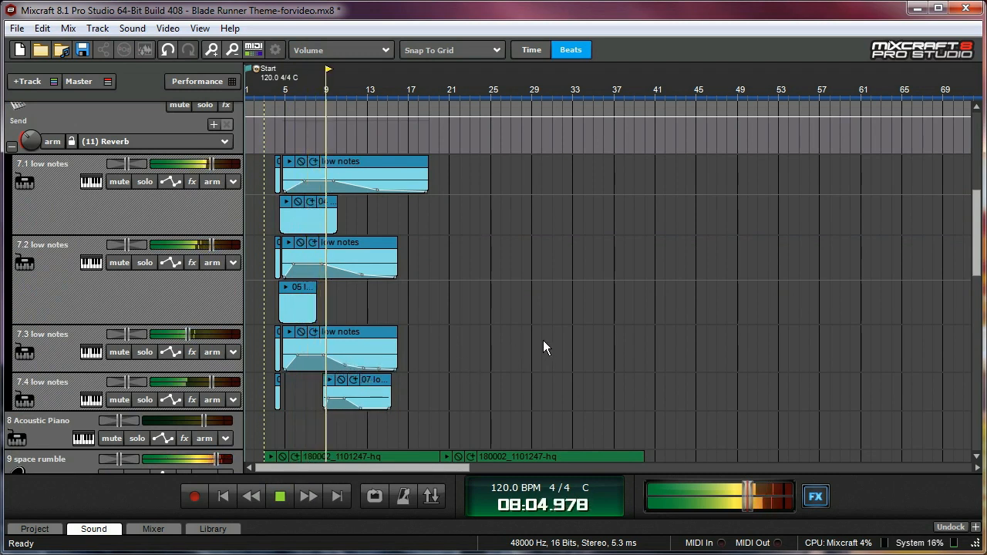
{"action": "scroll", "coordinate": [541, 339], "scroll_direction": "down", "scroll_amount": 2}
{"action": "scroll", "coordinate": [538, 337], "scroll_direction": "up", "scroll_amount": 3}
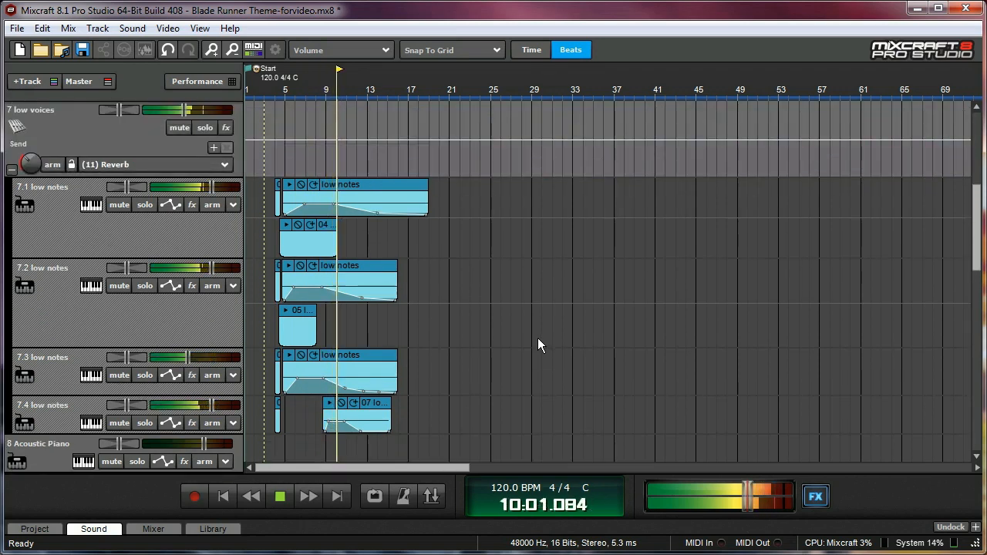
{"action": "scroll", "coordinate": [537, 338], "scroll_direction": "up", "scroll_amount": 7}
{"action": "scroll", "coordinate": [538, 344], "scroll_direction": "up", "scroll_amount": 6}
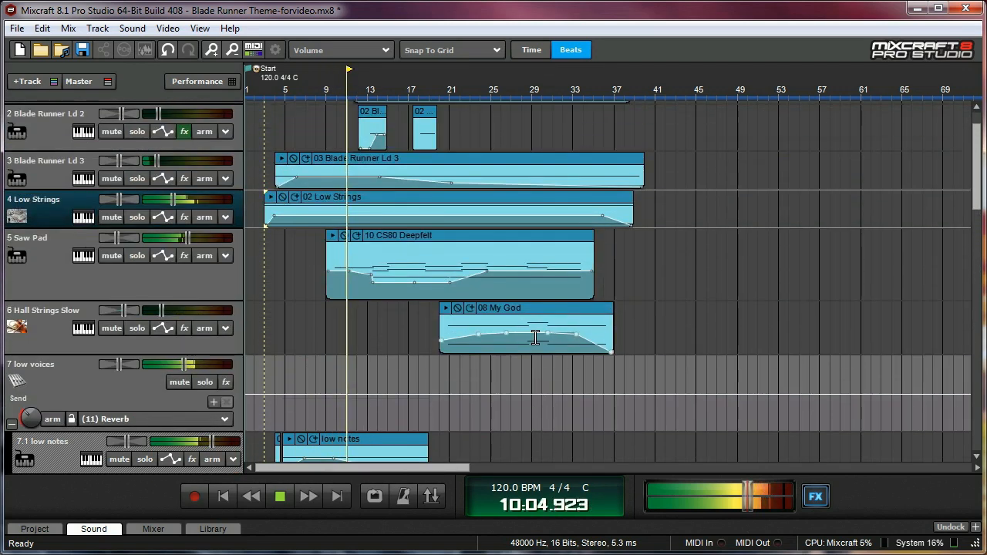
- Open the CS80 Deepfelt clip on the Saw Pad track in the piano roll and examine its chords
{"action": "double_click", "coordinate": [399, 280]}
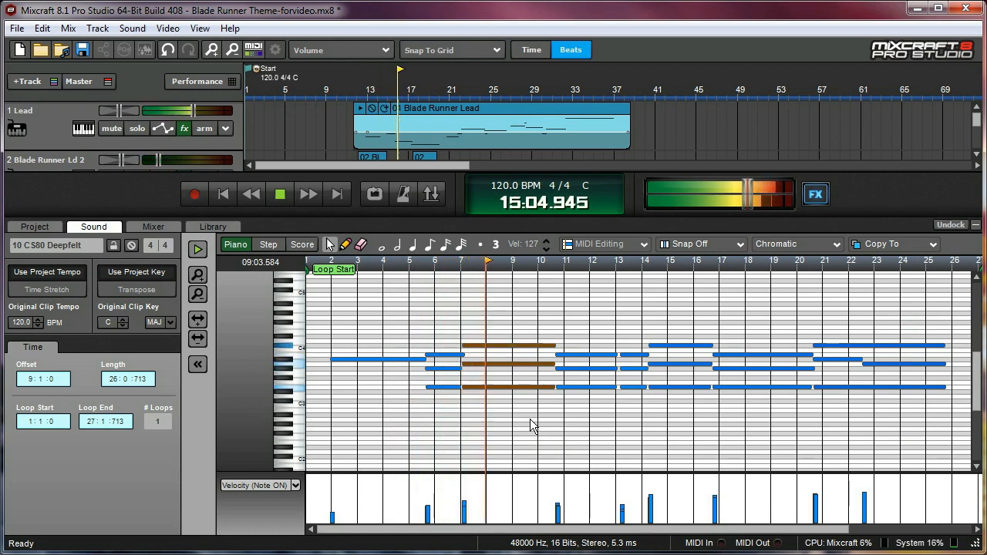
{"action": "scroll", "coordinate": [499, 413], "scroll_direction": "up", "scroll_amount": 4}
{"action": "scroll", "coordinate": [497, 413], "scroll_direction": "down", "scroll_amount": 2}
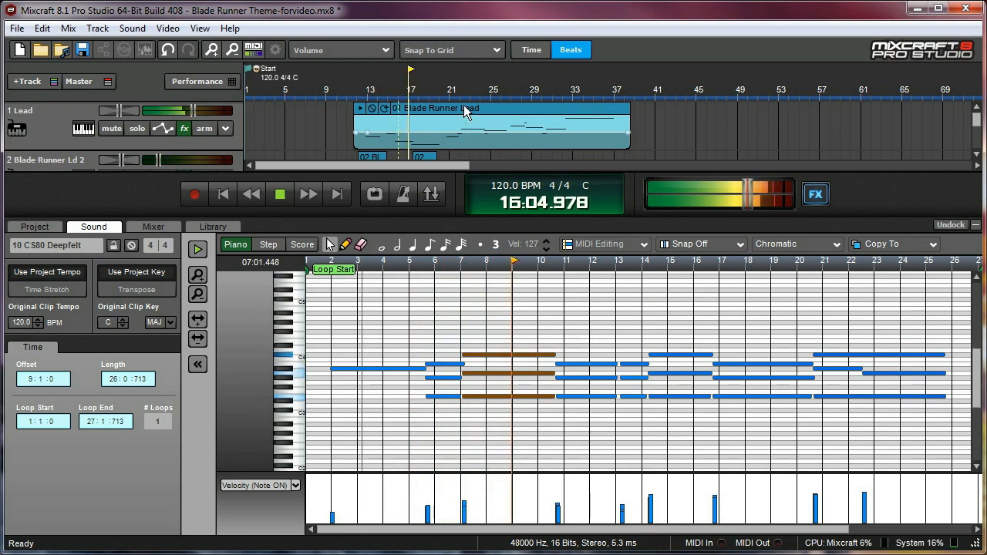
- Show the Blade Runner Lead clip's notes with its Channel Pressure data and enlarge the view around bars 6 to 17
{"action": "left_click", "coordinate": [461, 125]}
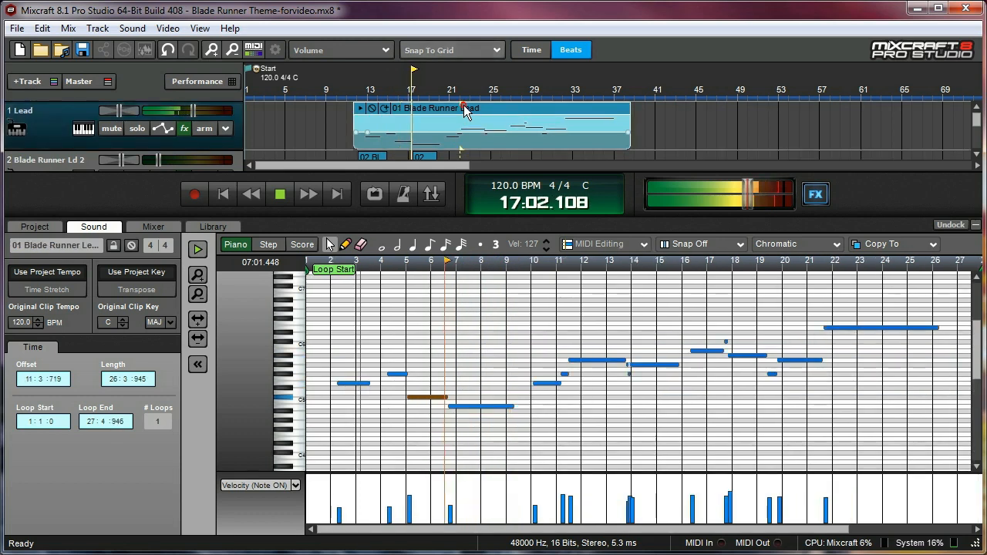
{"action": "left_click", "coordinate": [293, 485]}
{"action": "left_click", "coordinate": [291, 529]}
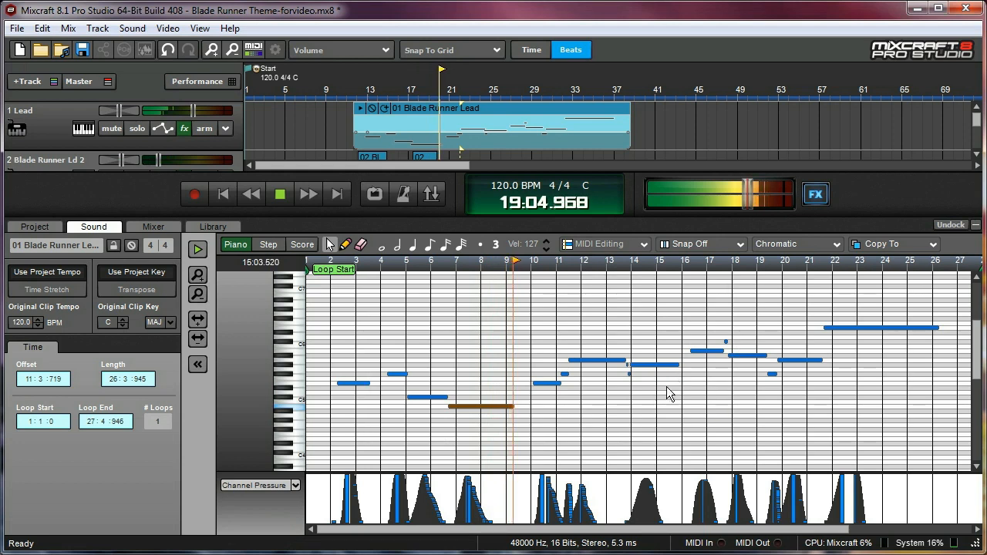
{"action": "scroll", "coordinate": [666, 386], "scroll_direction": "up", "scroll_amount": 2}
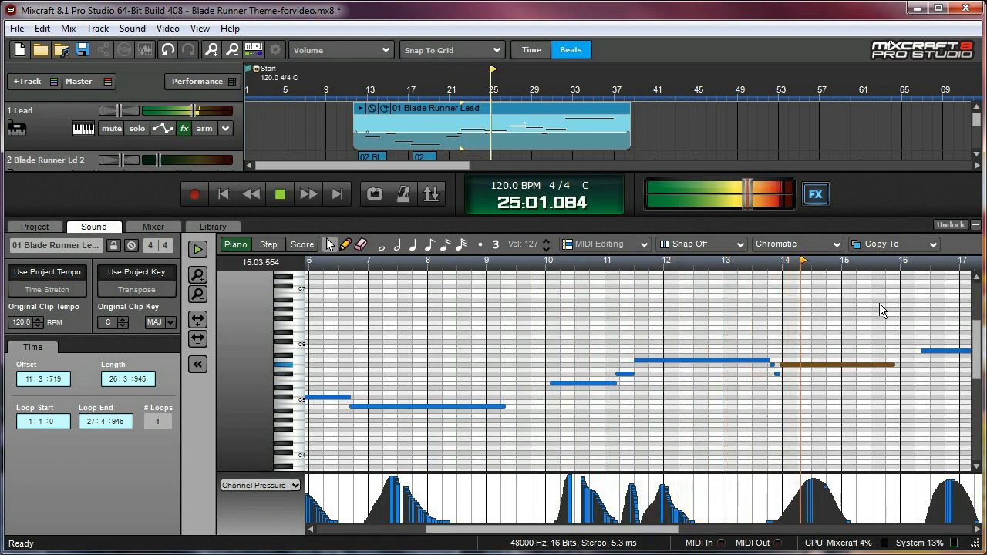
- Close the clip editor, stop playback and return the song position to the start
{"action": "left_click", "coordinate": [976, 225]}
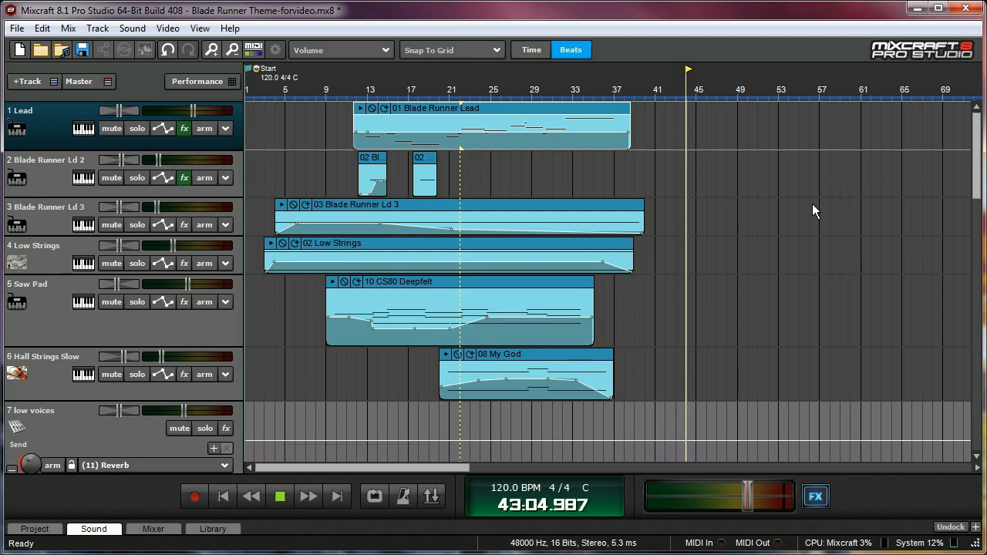
{"action": "left_click", "coordinate": [280, 497]}
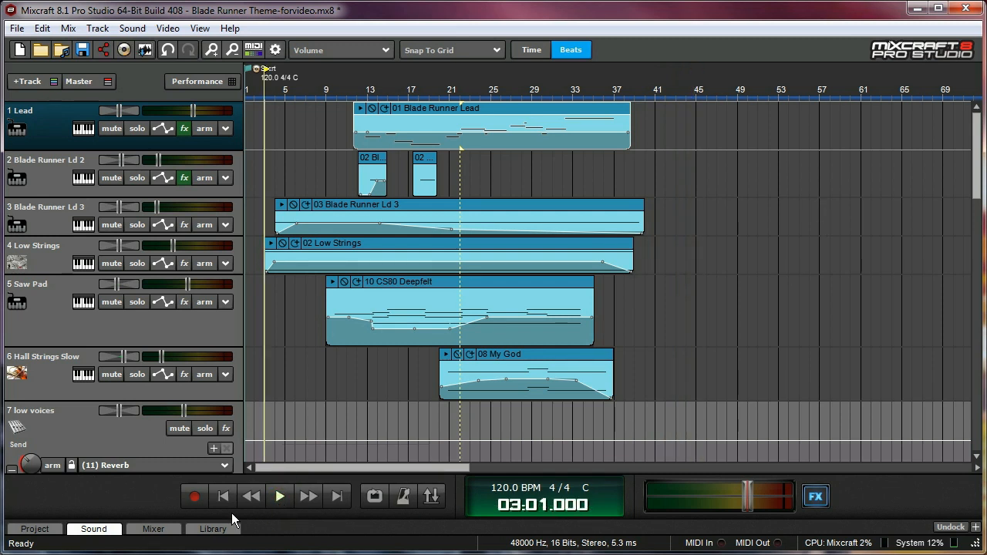
{"action": "left_click", "coordinate": [223, 498]}
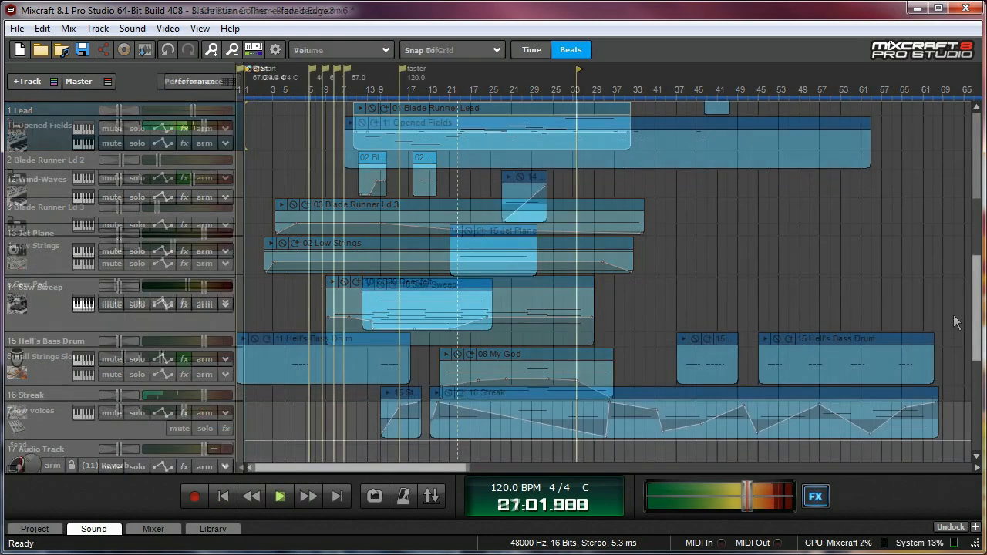
- Look through the Blade's Edge project's tracks during playback and open the Reflective Pad clip in the piano roll
{"action": "scroll", "coordinate": [953, 324], "scroll_direction": "down", "scroll_amount": 3}
{"action": "scroll", "coordinate": [951, 331], "scroll_direction": "down", "scroll_amount": 2}
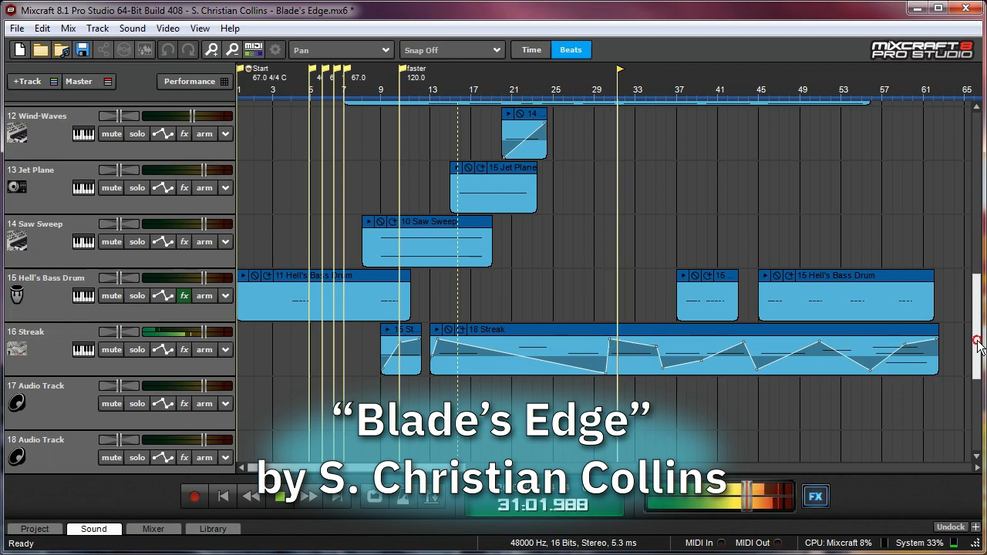
{"action": "scroll", "coordinate": [977, 345], "scroll_direction": "up", "scroll_amount": 5}
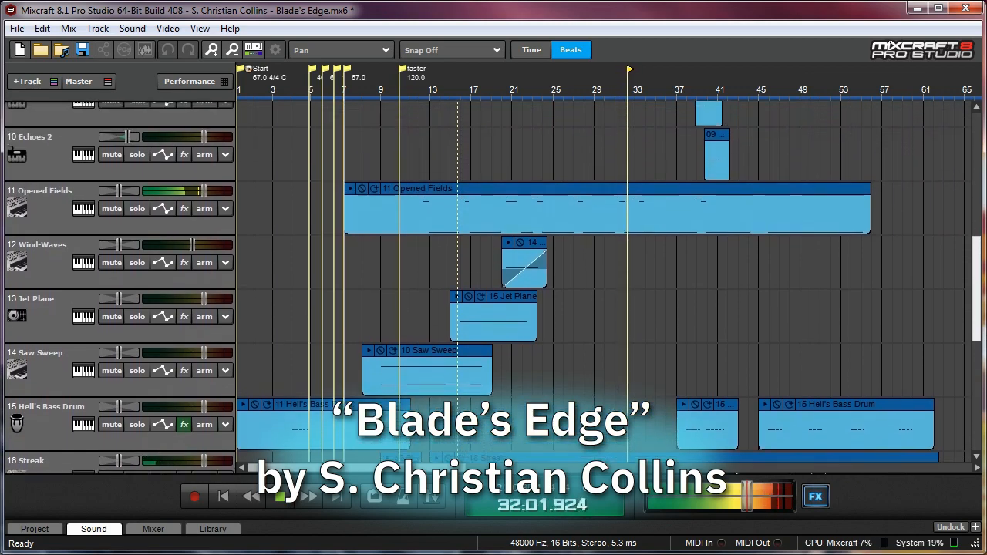
{"action": "scroll", "coordinate": [977, 344], "scroll_direction": "up", "scroll_amount": 5}
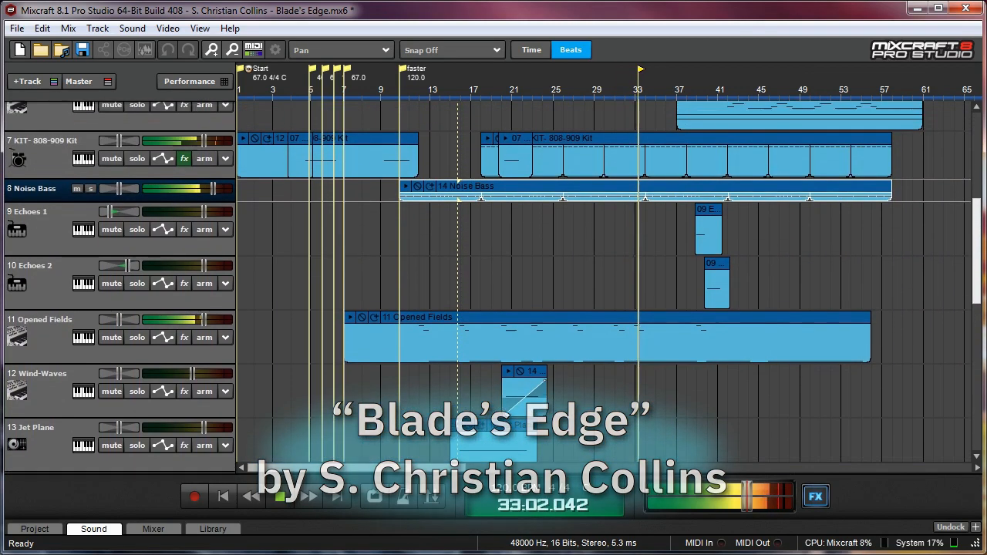
{"action": "scroll", "coordinate": [977, 345], "scroll_direction": "up", "scroll_amount": 5}
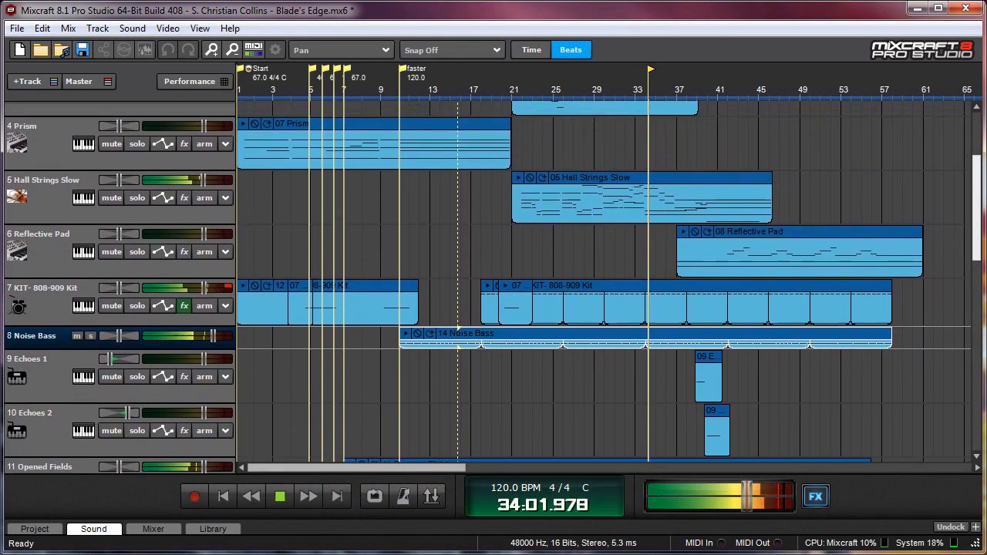
{"action": "scroll", "coordinate": [977, 344], "scroll_direction": "up", "scroll_amount": 5}
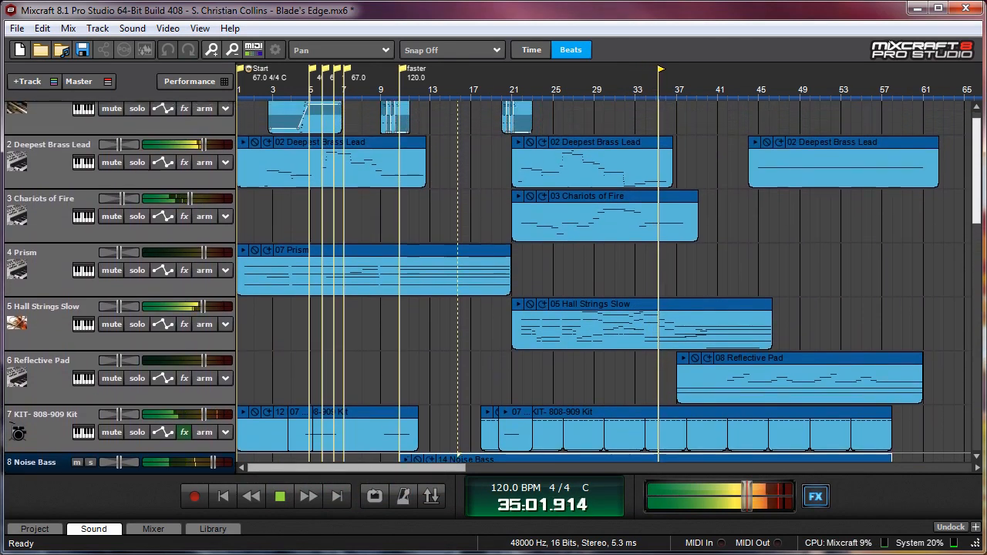
{"action": "scroll", "coordinate": [978, 344], "scroll_direction": "up", "scroll_amount": 1}
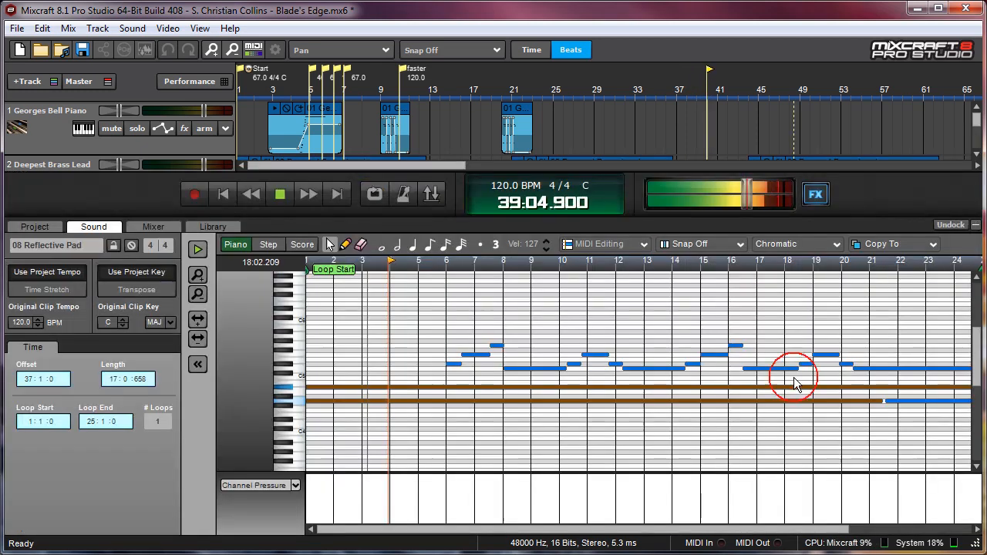
{"action": "double_click", "coordinate": [794, 377]}
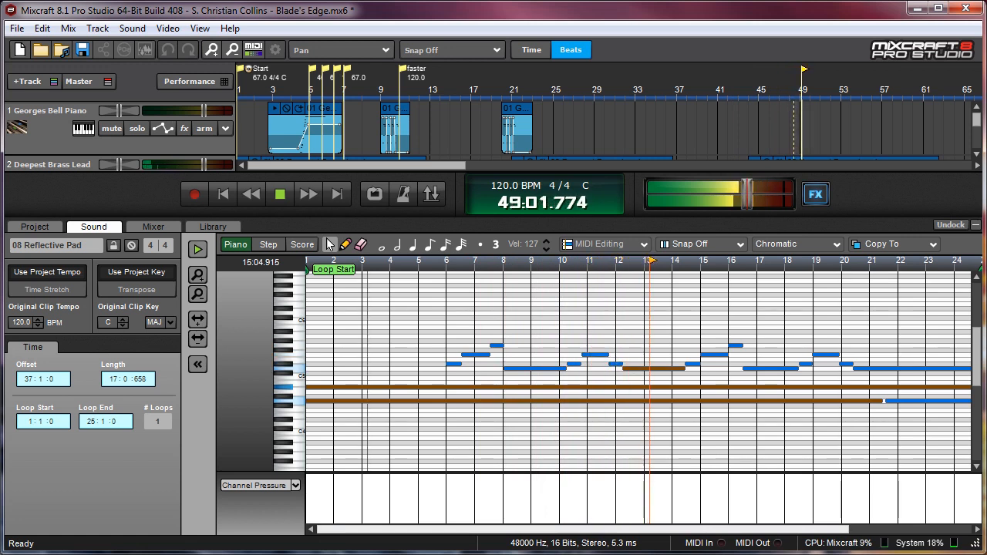
- Close the Reflective Pad clip's editor and open the Hell's Bass Drum clip at bar 45 in the piano roll
{"action": "left_click", "coordinate": [975, 225]}
{"action": "scroll", "coordinate": [896, 297], "scroll_direction": "down", "scroll_amount": 5}
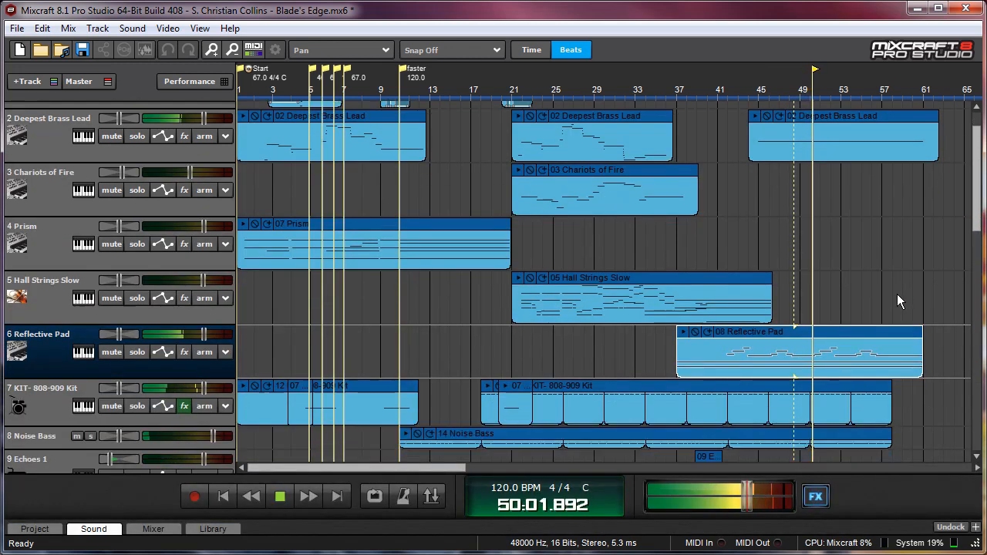
{"action": "scroll", "coordinate": [898, 305], "scroll_direction": "down", "scroll_amount": 8}
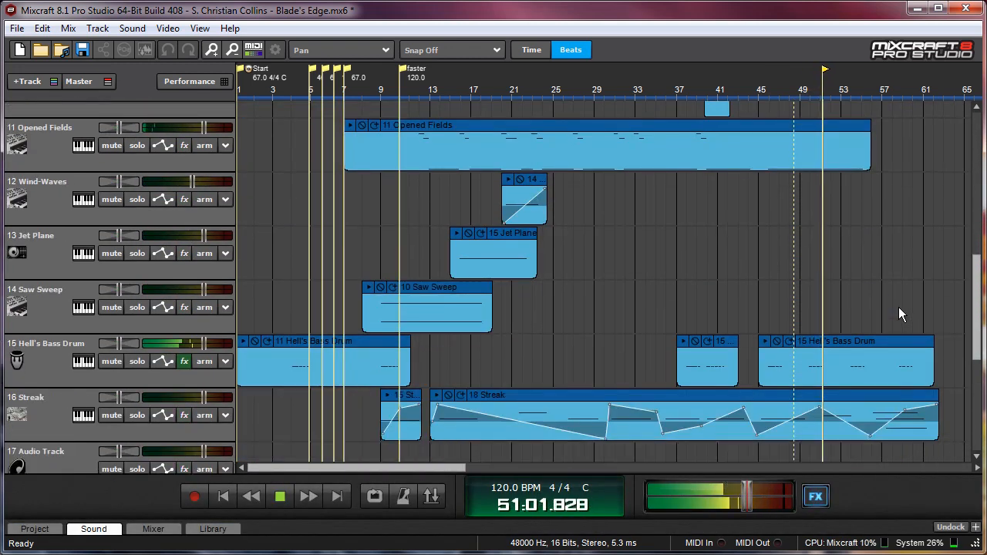
{"action": "double_click", "coordinate": [843, 340]}
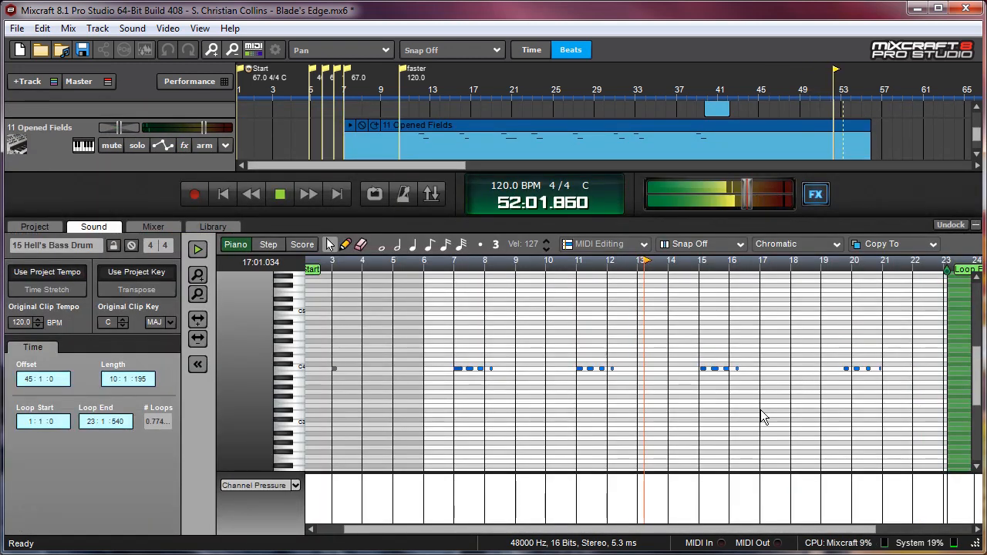